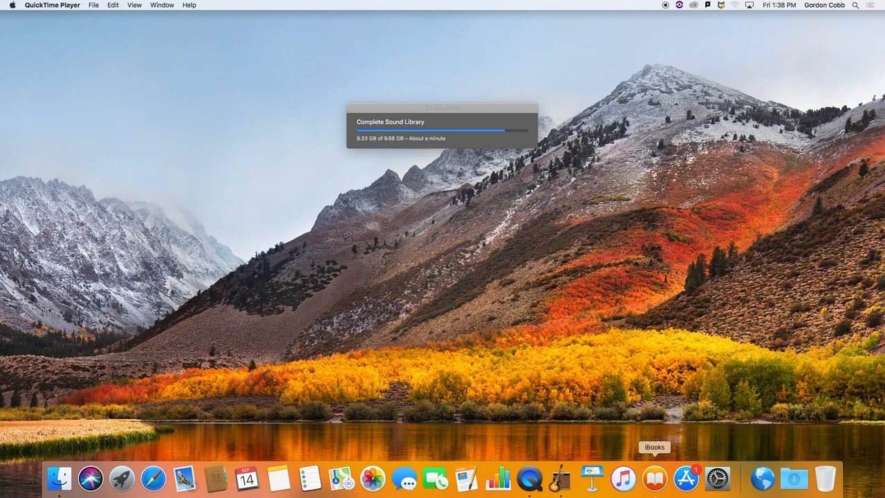
Open GarageBand, create a new empty project, and move the sound library download window out of the way.
{"action": "left_click", "coordinate": [563, 483]}
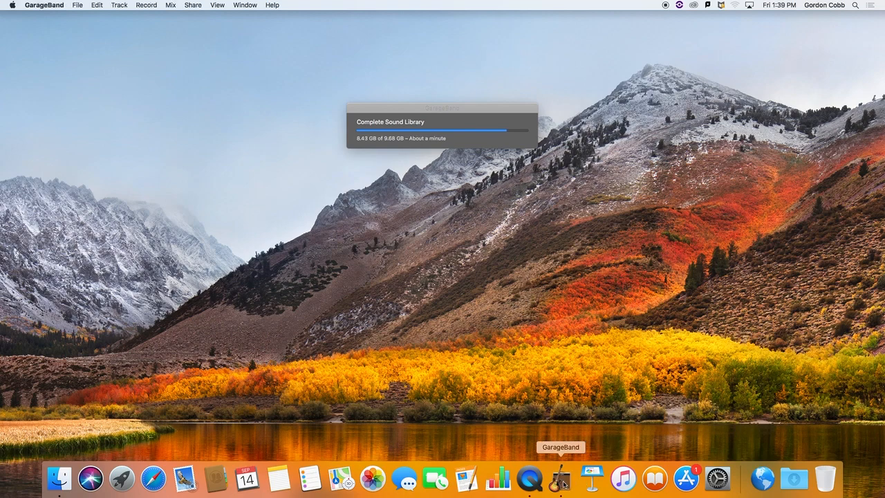
{"action": "left_click", "coordinate": [77, 4]}
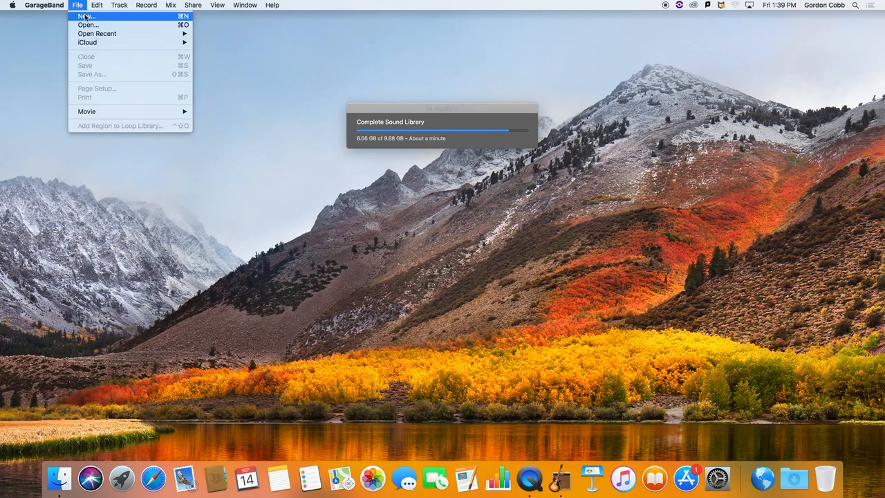
{"action": "left_click", "coordinate": [85, 16]}
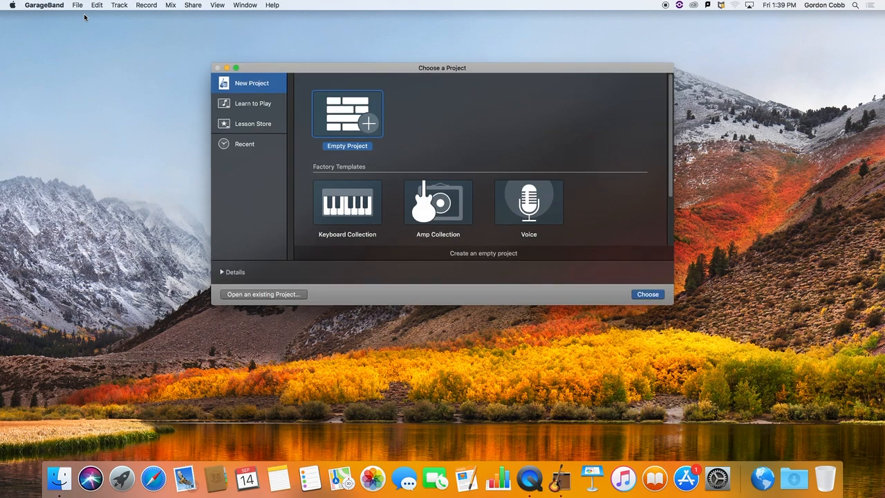
{"action": "double_click", "coordinate": [347, 111]}
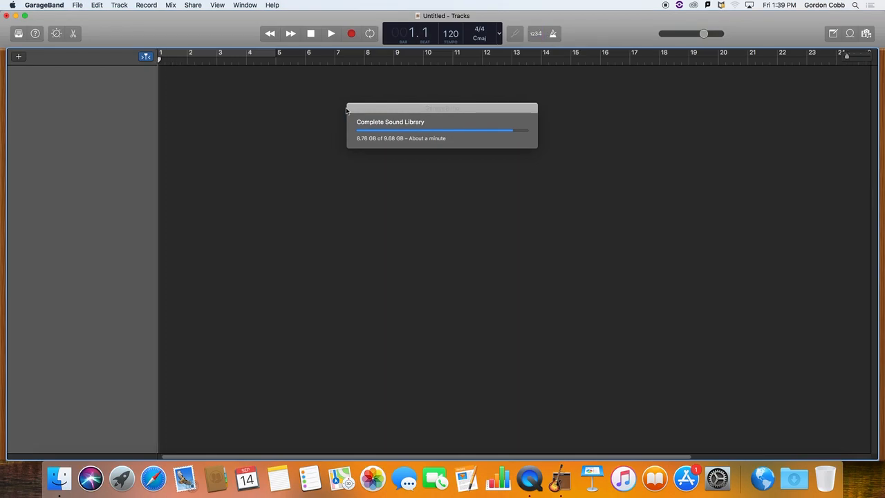
{"action": "left_click_drag", "start_coordinate": [455, 118], "coordinate": [872, 106]}
{"action": "left_click_drag", "start_coordinate": [802, 108], "coordinate": [874, 82]}
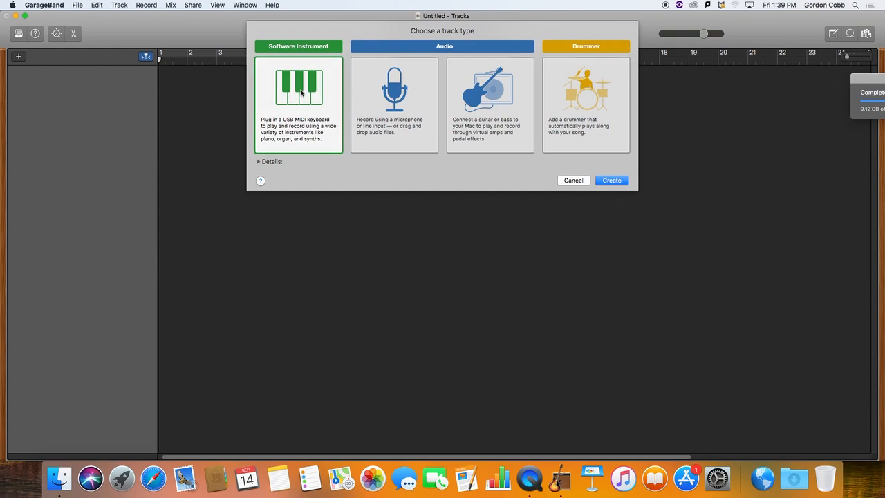
Create a software instrument track and dismiss the Musical Typing window.
{"action": "left_click", "coordinate": [612, 181]}
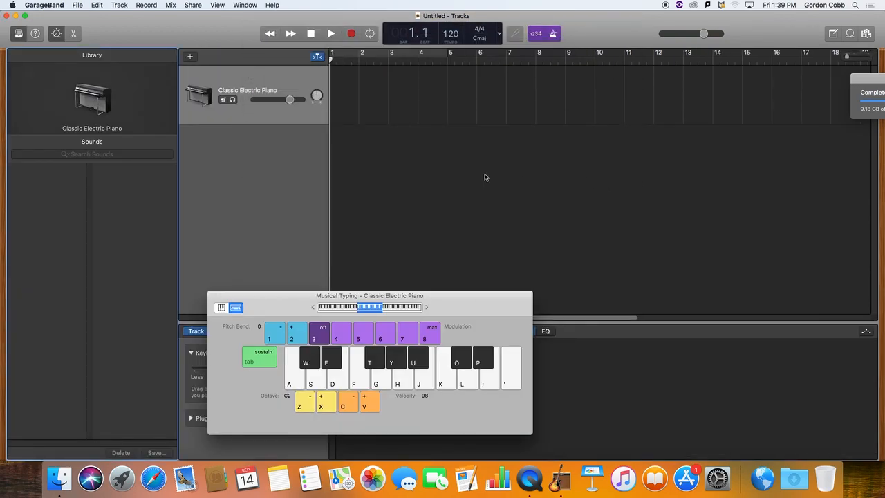
{"action": "left_click_drag", "start_coordinate": [290, 304], "coordinate": [422, 140]}
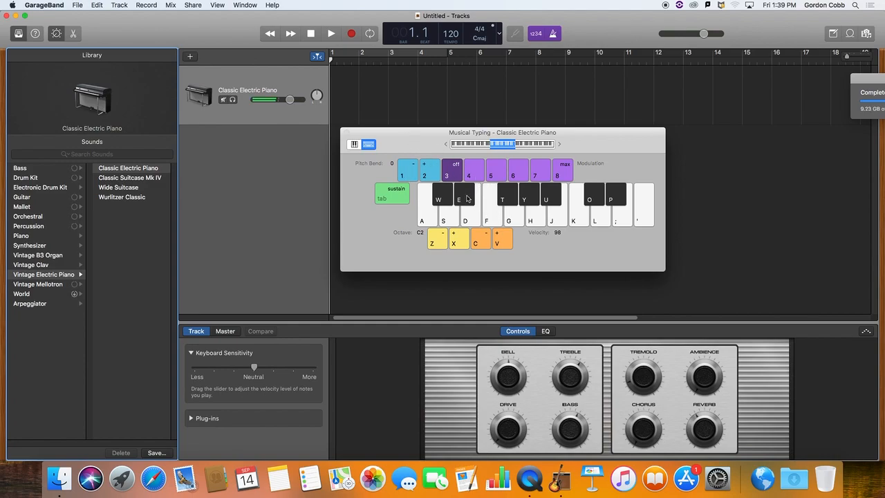
{"action": "left_click", "coordinate": [347, 133]}
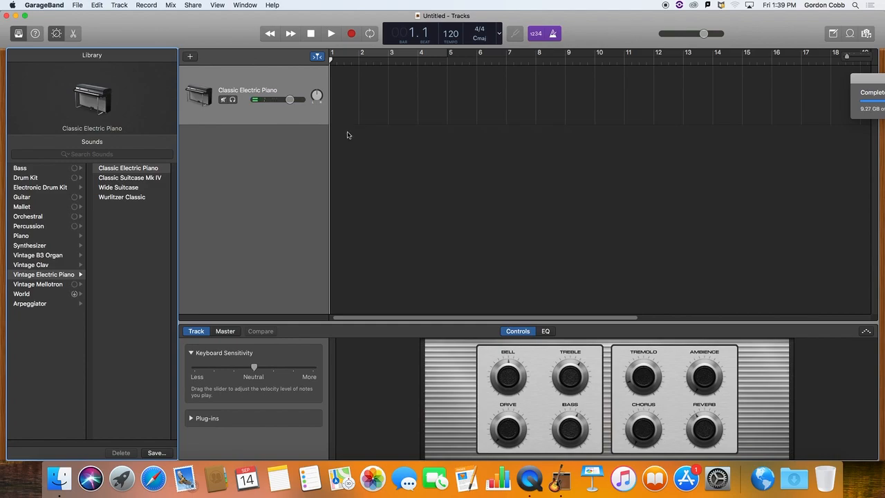
{"action": "left_click", "coordinate": [247, 75]}
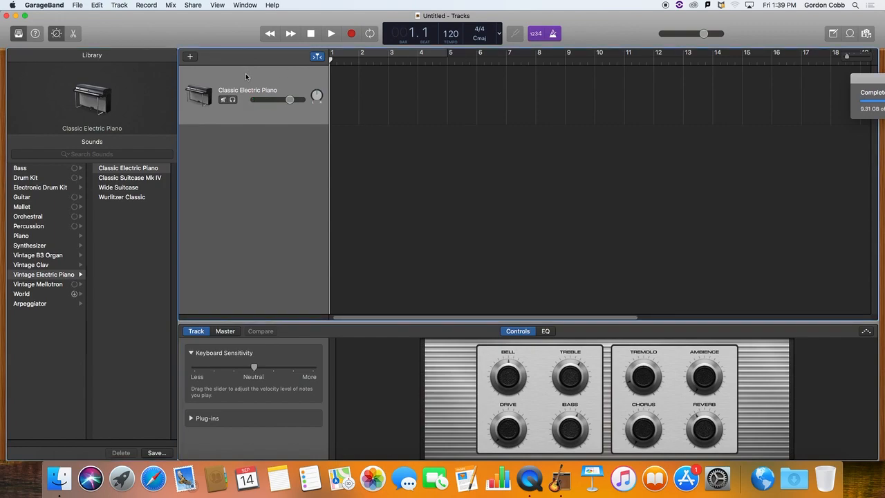
Show the Loop Browser in place of the Library and Smart Controls, and delete the Classic Electric Piano track.
{"action": "left_click", "coordinate": [850, 35]}
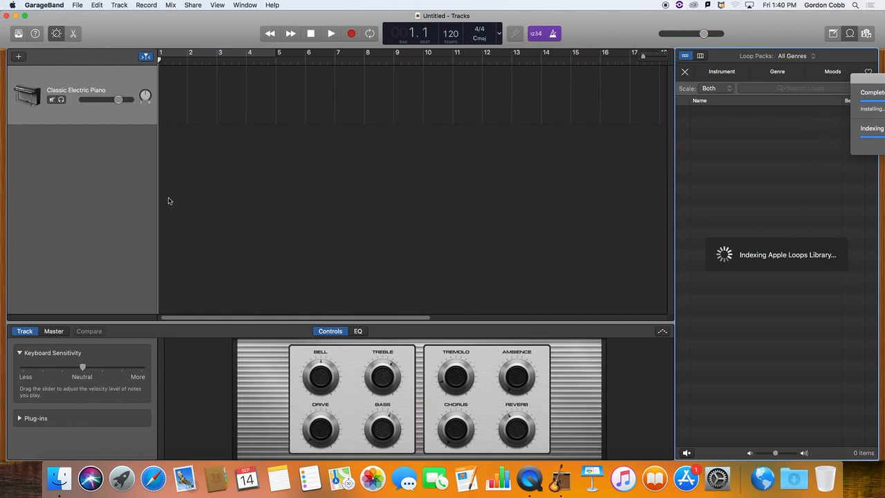
{"action": "left_click", "coordinate": [57, 34]}
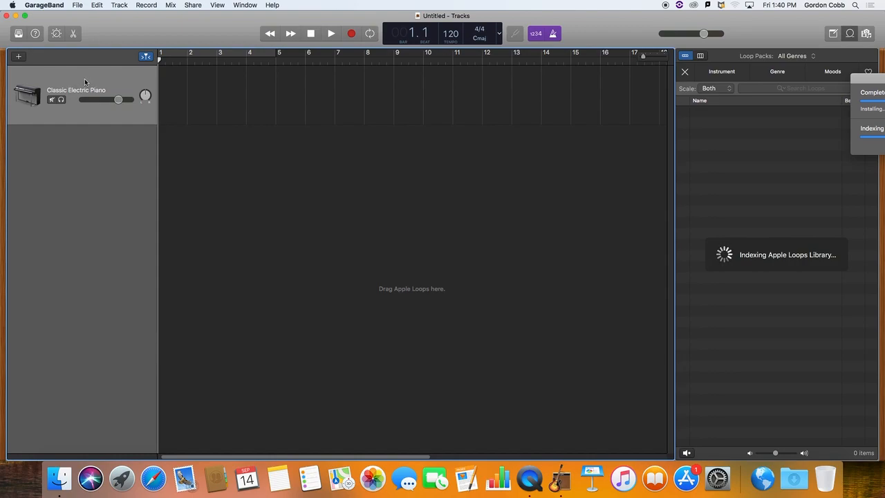
{"action": "key", "text": "super+BackSpace"}
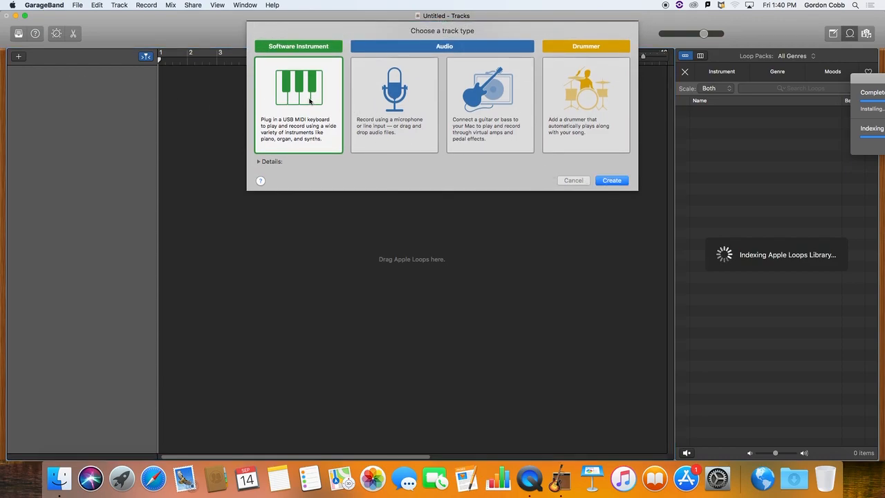
Create a new software instrument track and show the Loop Browser, with Musical Typing and Smart Controls hidden.
{"action": "left_click", "coordinate": [611, 181]}
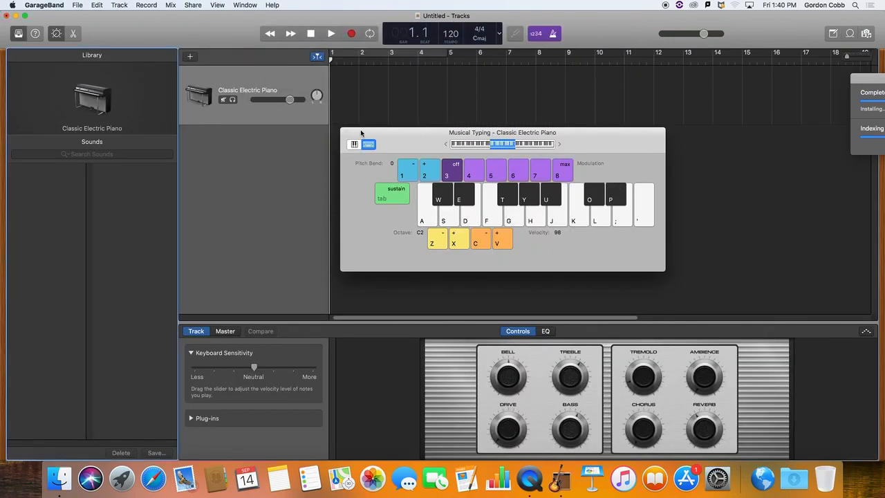
{"action": "left_click", "coordinate": [346, 132]}
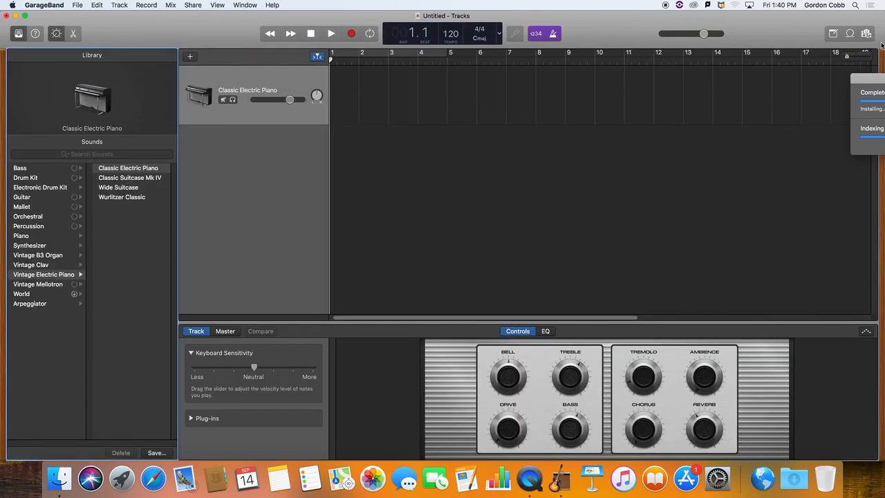
{"action": "left_click", "coordinate": [849, 34]}
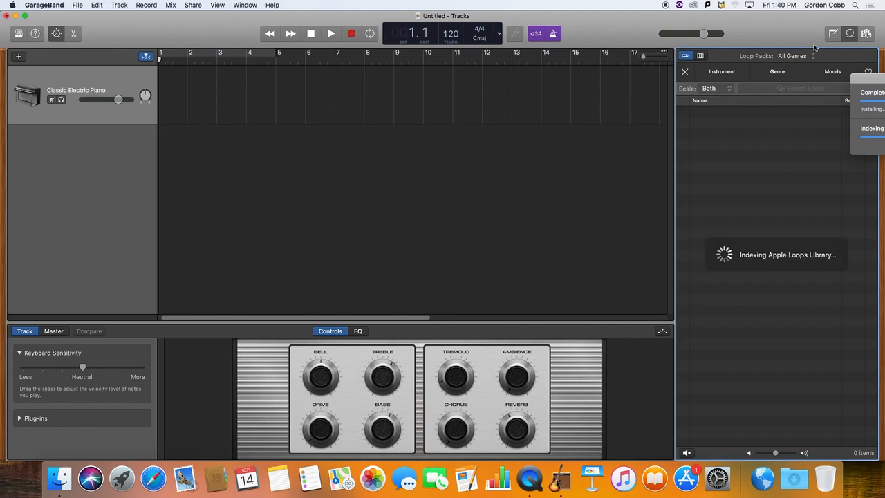
{"action": "left_click", "coordinate": [56, 33]}
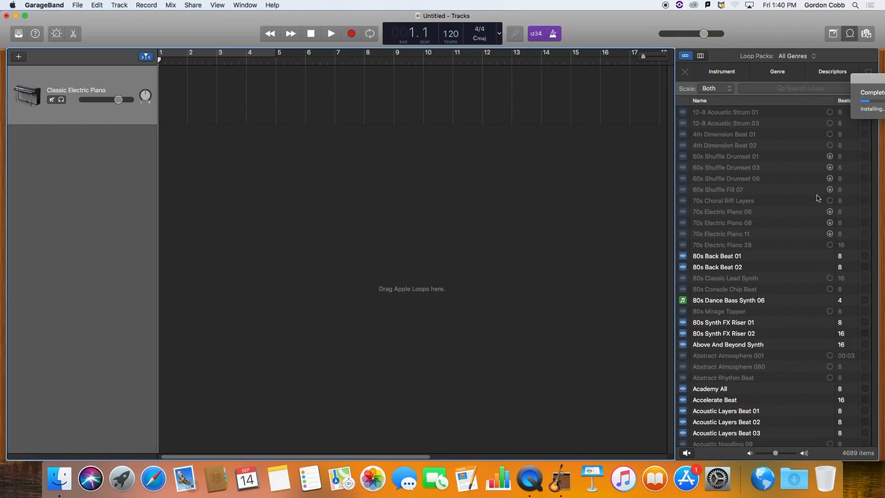
Look through the unfiltered loop list and expand the instrument keywords to see the full set.
{"action": "scroll", "coordinate": [726, 318], "scroll_direction": "down", "scroll_amount": 3}
{"action": "scroll", "coordinate": [727, 322], "scroll_direction": "down", "scroll_amount": 3}
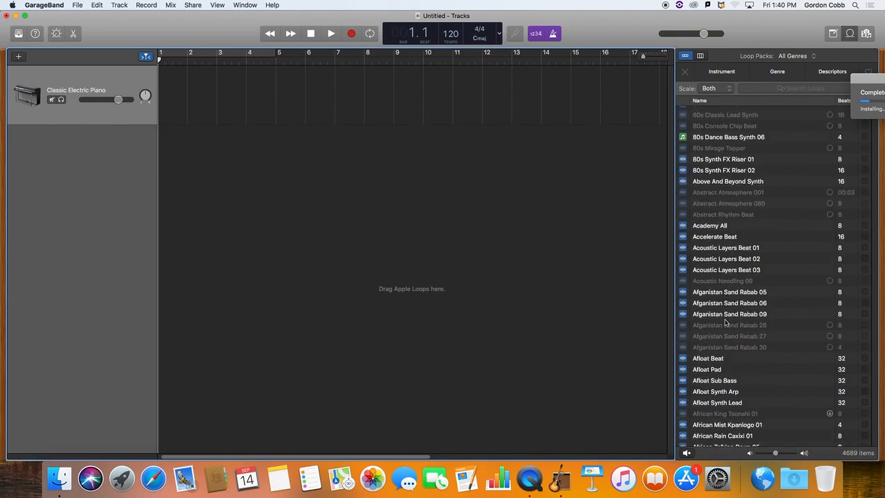
{"action": "scroll", "coordinate": [726, 322], "scroll_direction": "up", "scroll_amount": 5}
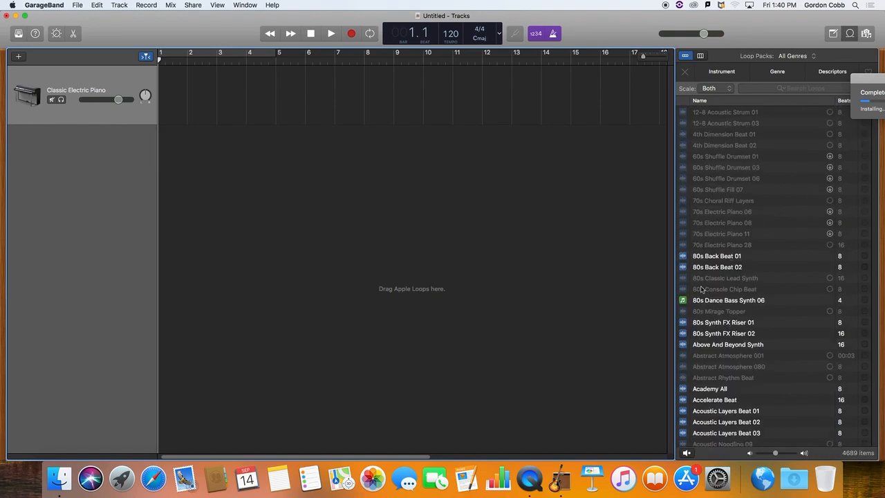
{"action": "scroll", "coordinate": [723, 390], "scroll_direction": "down", "scroll_amount": 15}
{"action": "scroll", "coordinate": [724, 389], "scroll_direction": "up", "scroll_amount": 15}
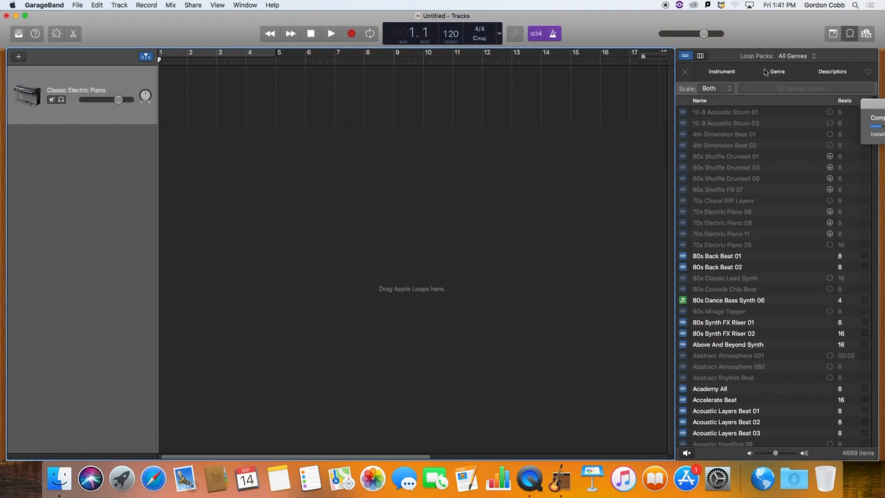
{"action": "left_click", "coordinate": [721, 72]}
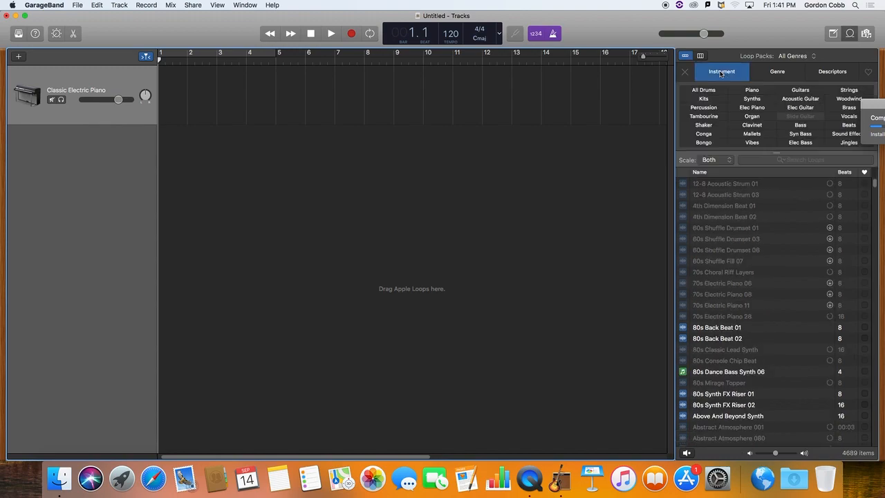
{"action": "left_click_drag", "start_coordinate": [778, 153], "coordinate": [782, 258]}
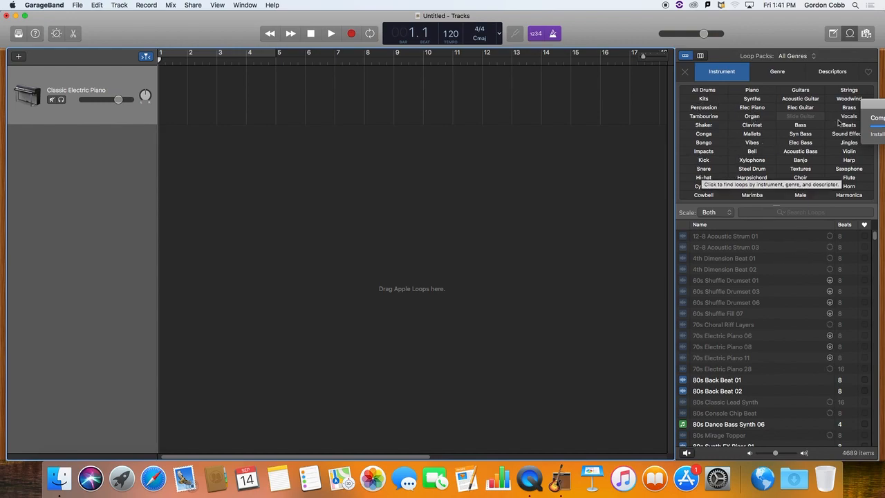
Filter the loops by the Funk genre and look through the filtered list.
{"action": "left_click", "coordinate": [779, 72]}
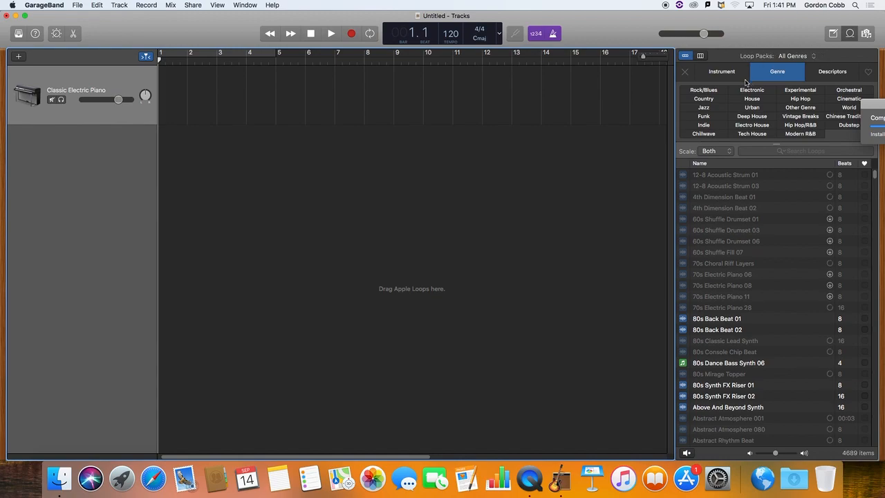
{"action": "left_click", "coordinate": [704, 117]}
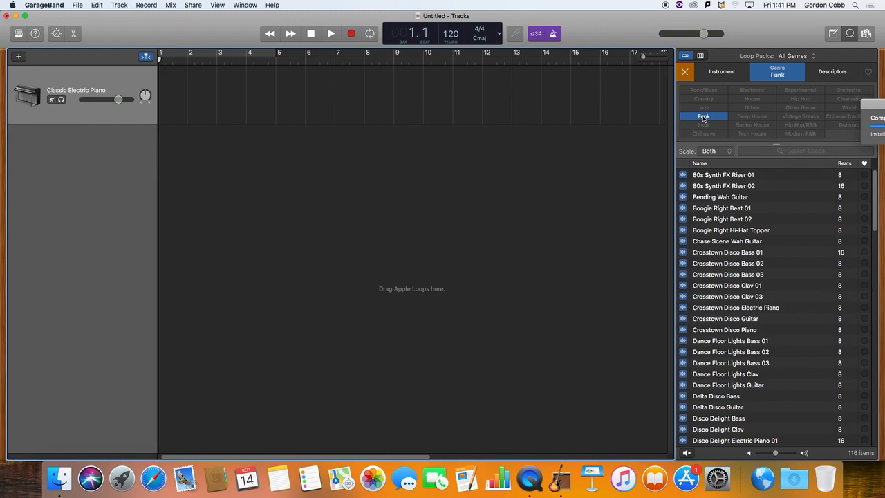
{"action": "scroll", "coordinate": [728, 329], "scroll_direction": "down", "scroll_amount": 5}
{"action": "scroll", "coordinate": [727, 329], "scroll_direction": "down", "scroll_amount": 10}
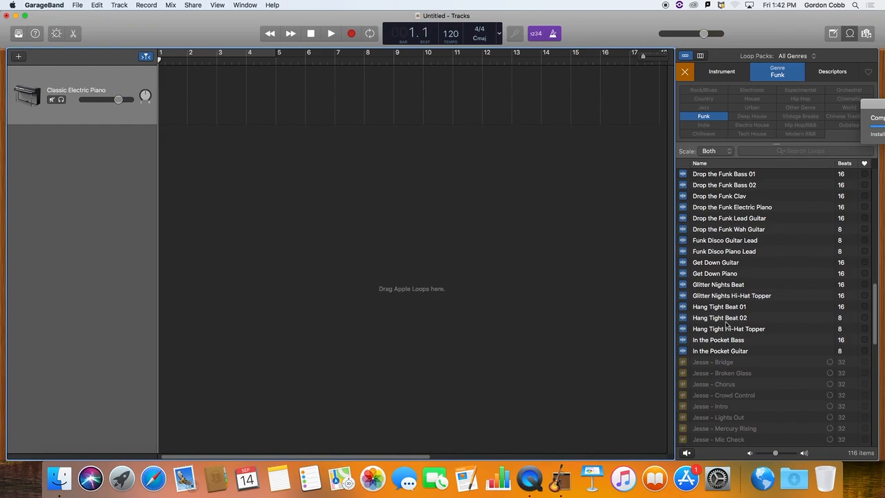
{"action": "scroll", "coordinate": [726, 324], "scroll_direction": "down", "scroll_amount": 10}
{"action": "scroll", "coordinate": [726, 324], "scroll_direction": "up", "scroll_amount": 20}
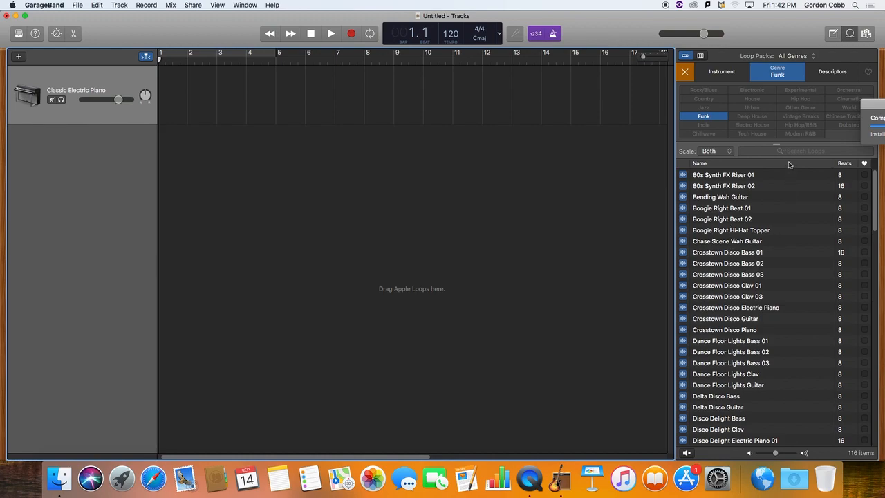
Preview the Downtown Funk Bass 01 and Down With It Beat 01 loops, stopping each after listening.
{"action": "scroll", "coordinate": [776, 296], "scroll_direction": "down", "scroll_amount": 10}
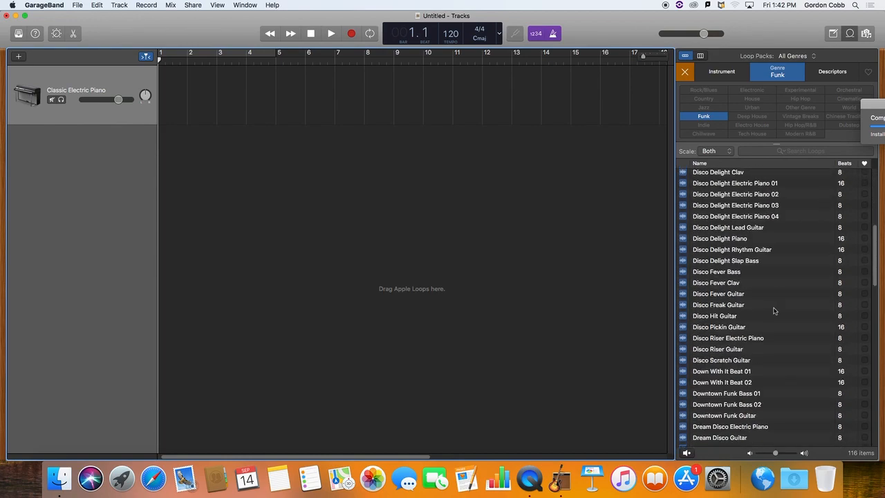
{"action": "left_click", "coordinate": [684, 393]}
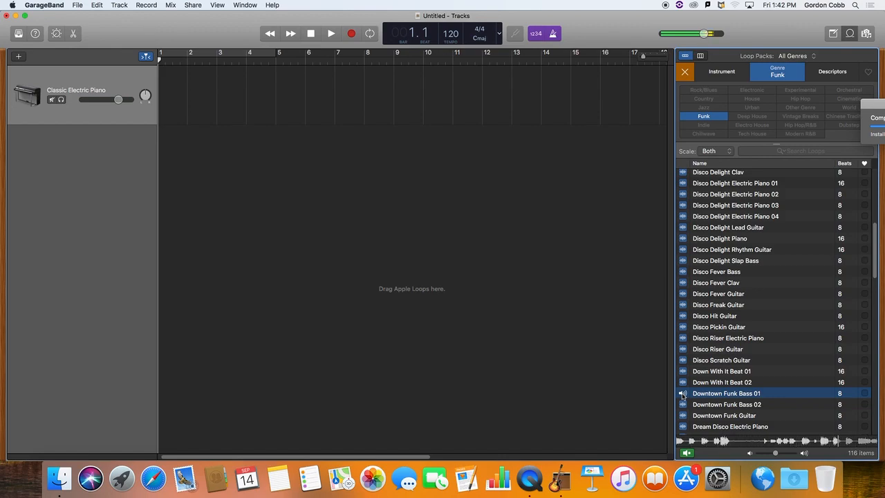
{"action": "left_click", "coordinate": [684, 394]}
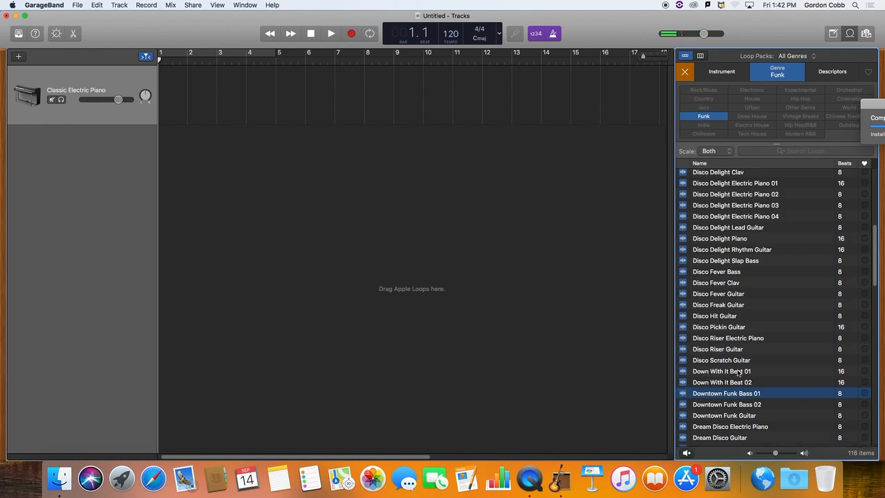
{"action": "left_click", "coordinate": [684, 372]}
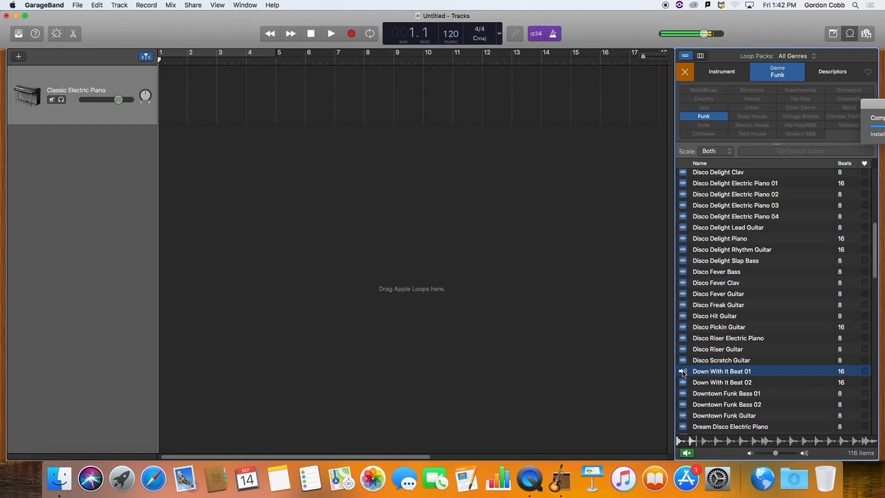
{"action": "left_click", "coordinate": [683, 372]}
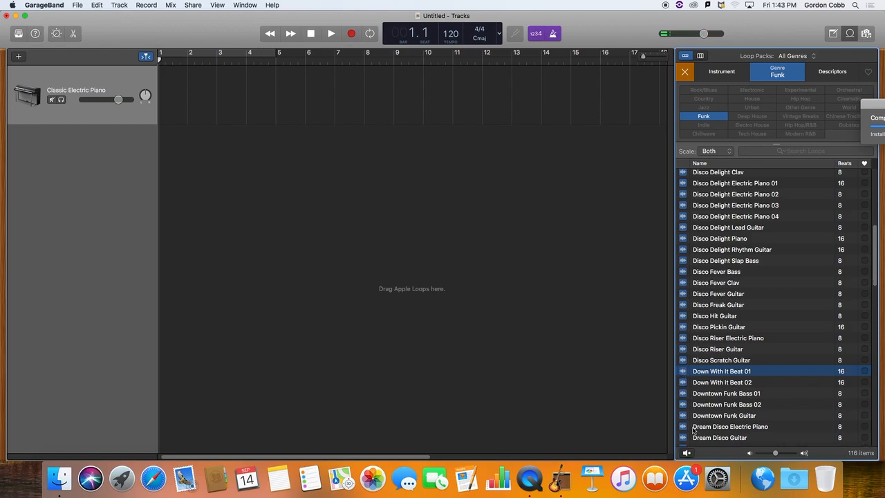
Preview the Disco Delight Slap Bass and Drop the Funk Bass 01 loops, stopping each after listening.
{"action": "scroll", "coordinate": [696, 430], "scroll_direction": "down", "scroll_amount": 3}
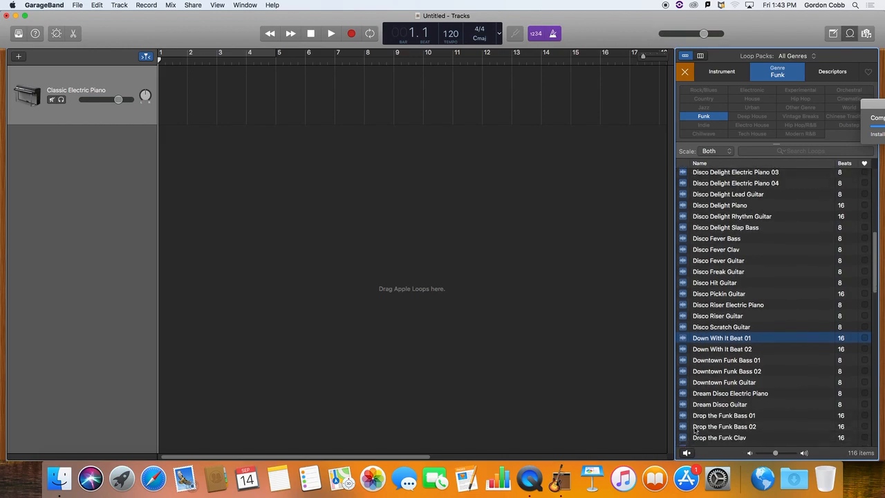
{"action": "left_click", "coordinate": [683, 229]}
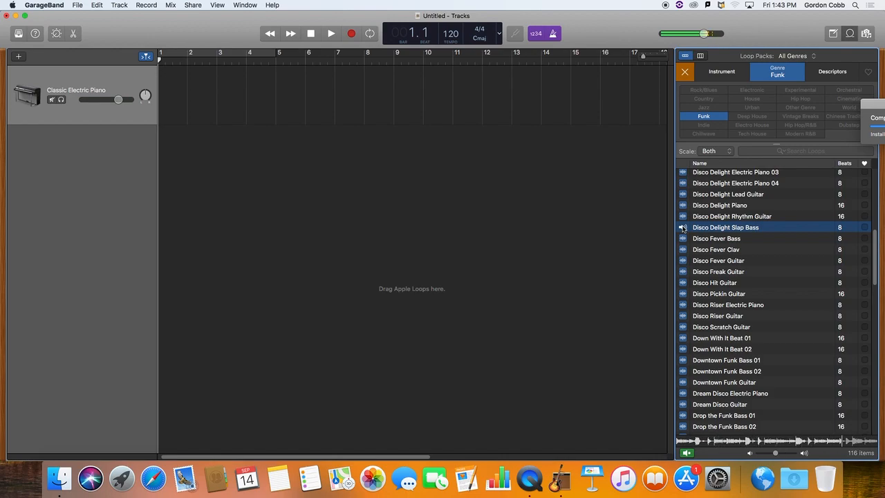
{"action": "left_click", "coordinate": [683, 228]}
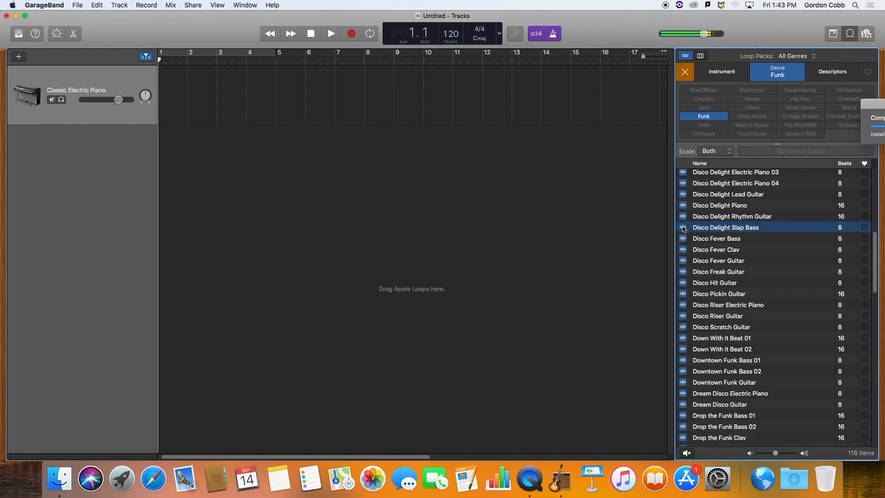
{"action": "scroll", "coordinate": [720, 279], "scroll_direction": "down", "scroll_amount": 5}
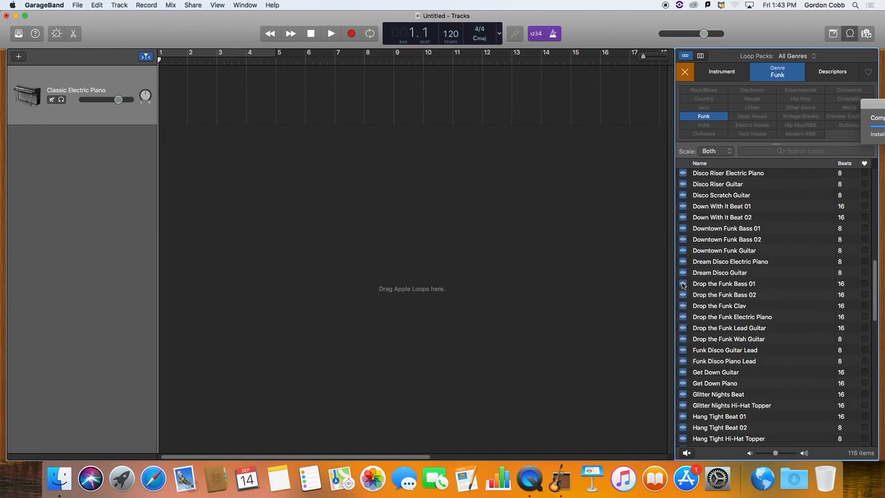
{"action": "left_click", "coordinate": [684, 284]}
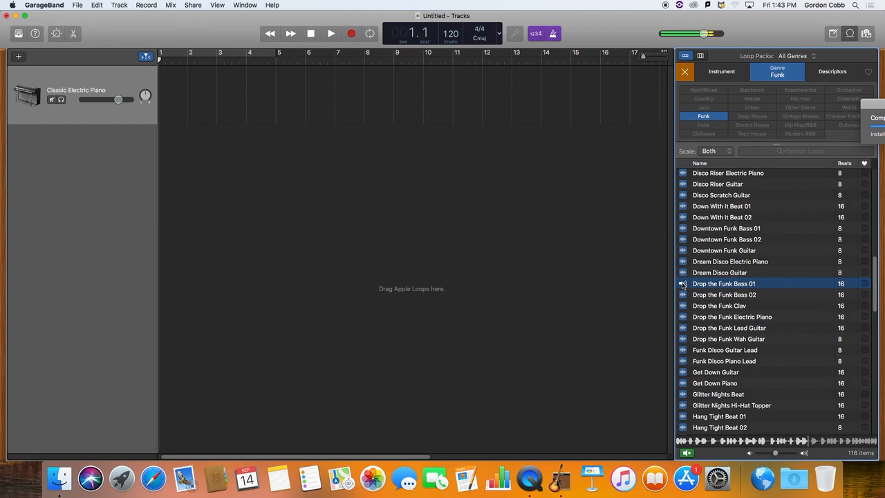
{"action": "left_click", "coordinate": [683, 285]}
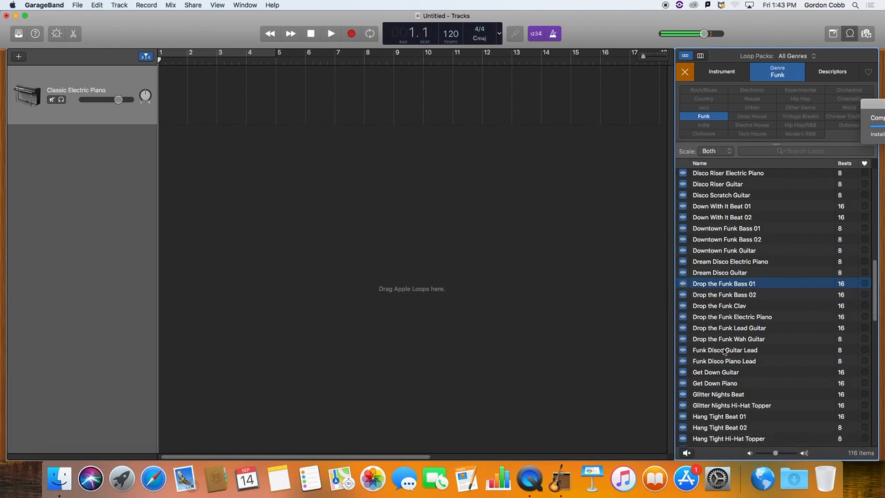
Preview the Sharp Dressed Bass loop and add it as a new track starting at bar 1.
{"action": "scroll", "coordinate": [725, 351], "scroll_direction": "down", "scroll_amount": 4}
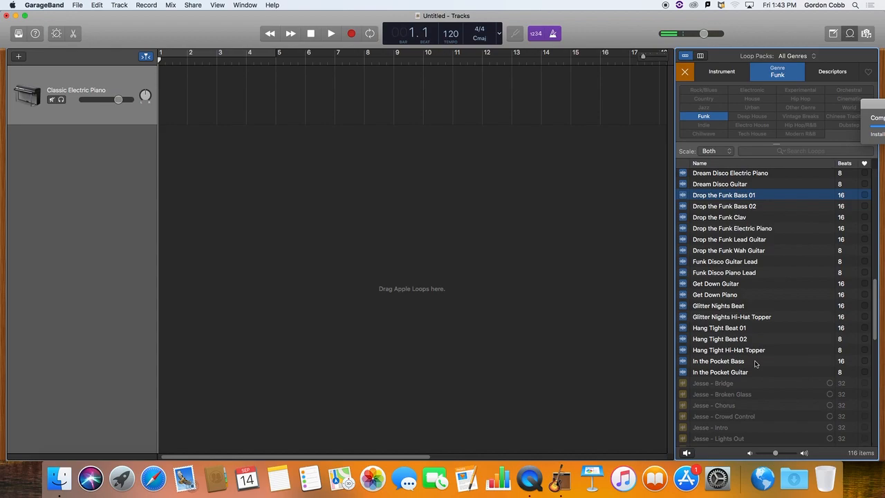
{"action": "scroll", "coordinate": [756, 363], "scroll_direction": "down", "scroll_amount": 10}
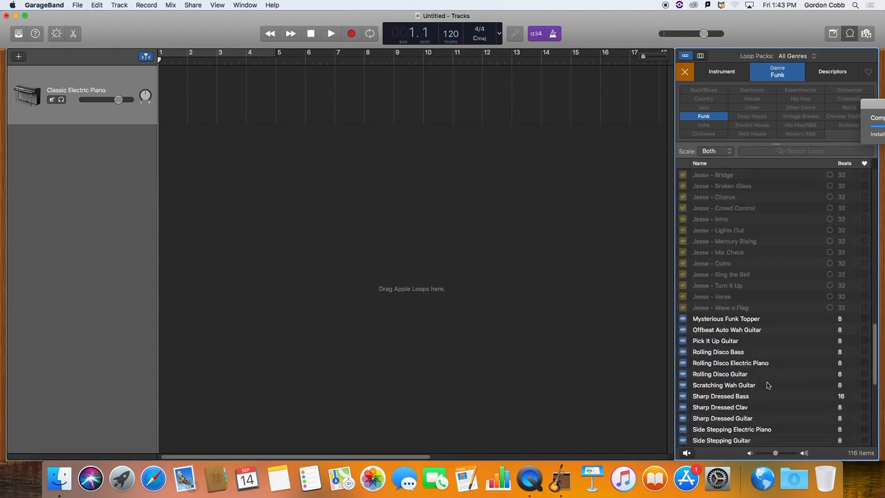
{"action": "scroll", "coordinate": [767, 385], "scroll_direction": "down", "scroll_amount": 1}
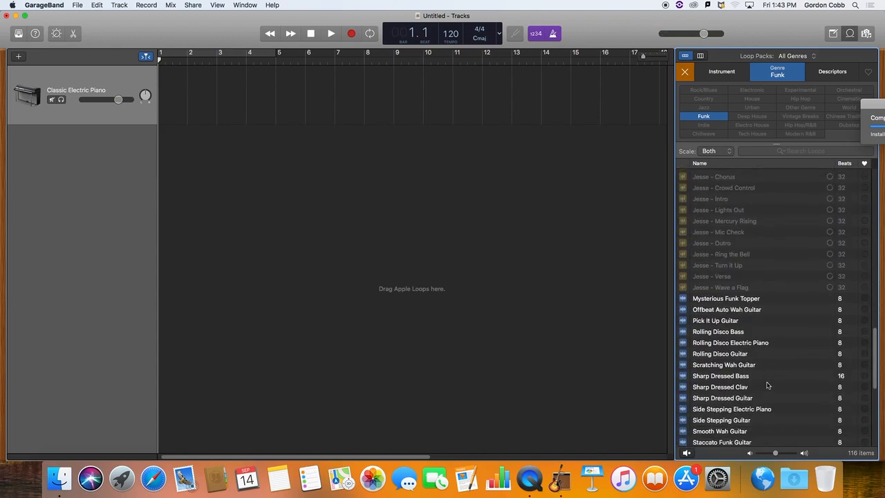
{"action": "left_click", "coordinate": [685, 377]}
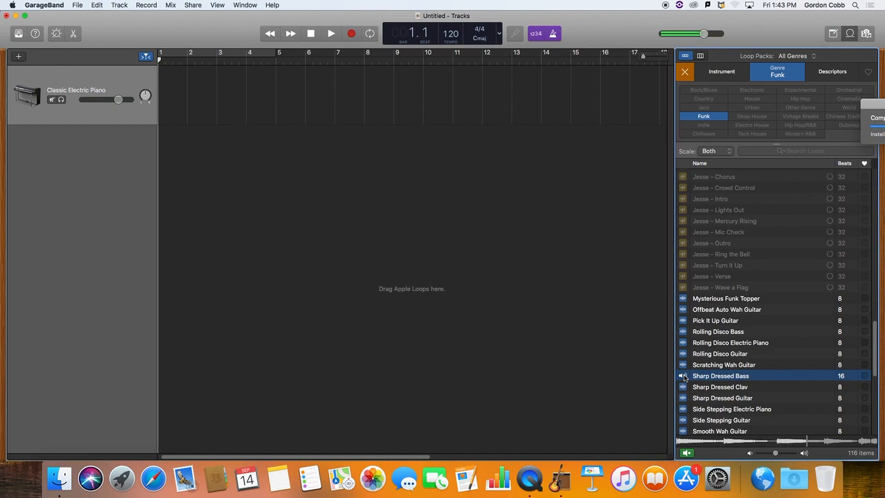
{"action": "left_click", "coordinate": [682, 377]}
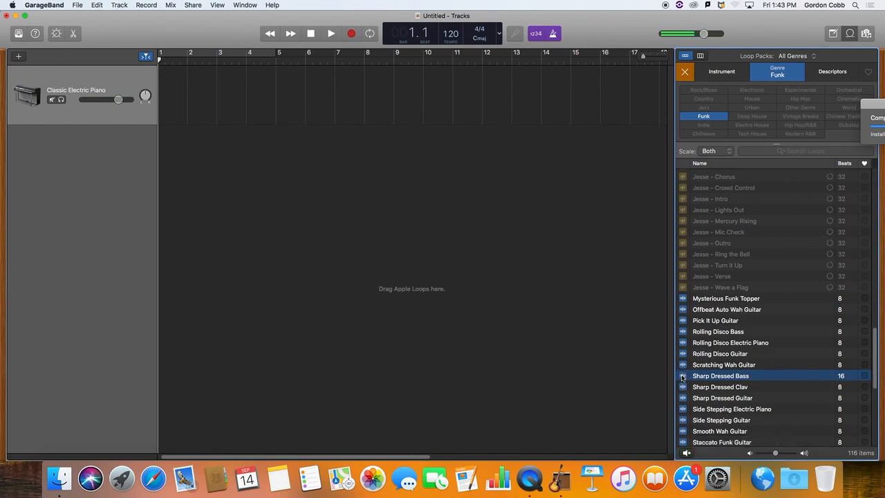
{"action": "left_click_drag", "start_coordinate": [685, 377], "coordinate": [171, 188]}
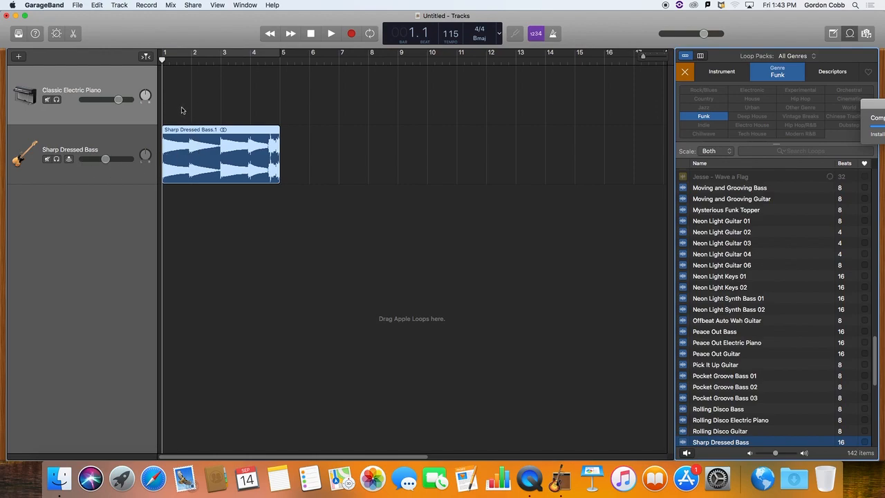
Play the bass region straight through from the start, and replay it with cycling on over bars 1 to 4.
{"action": "key", "text": "space"}
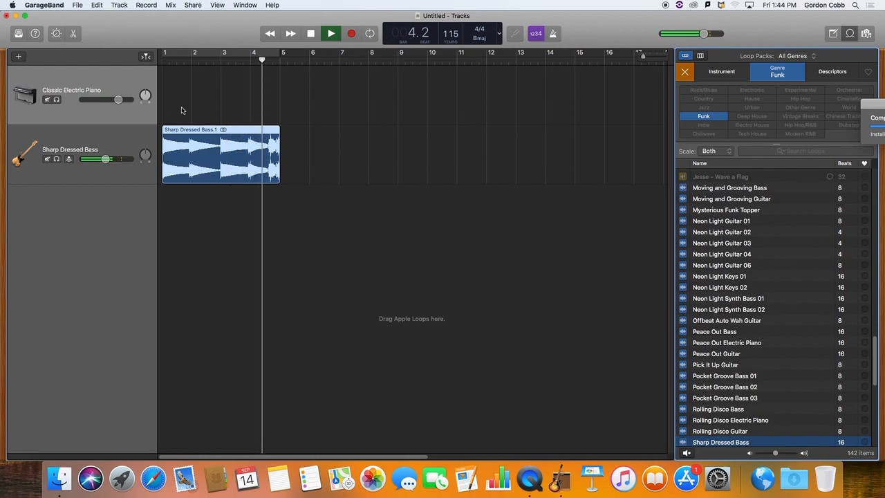
{"action": "key", "text": "space"}
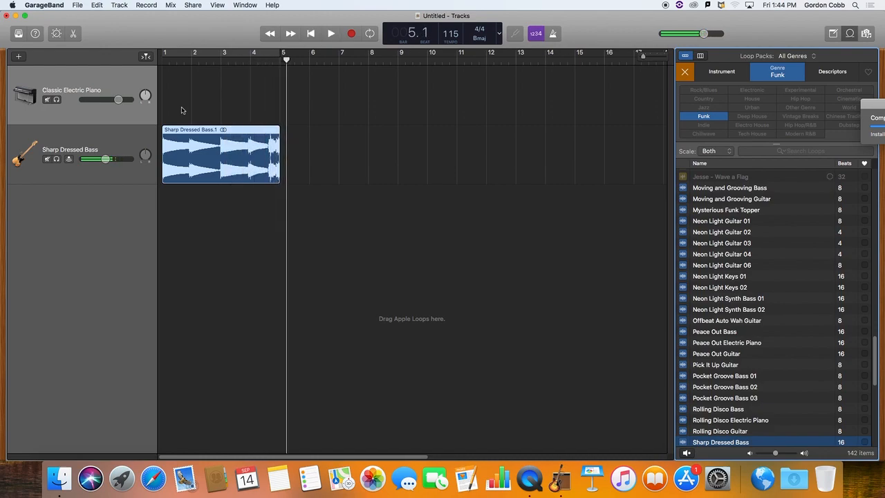
{"action": "left_click", "coordinate": [370, 34]}
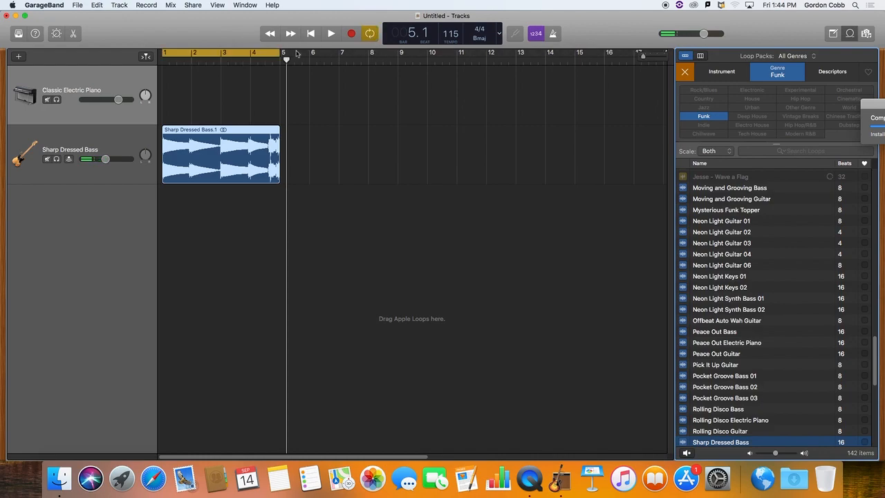
{"action": "key", "text": "space"}
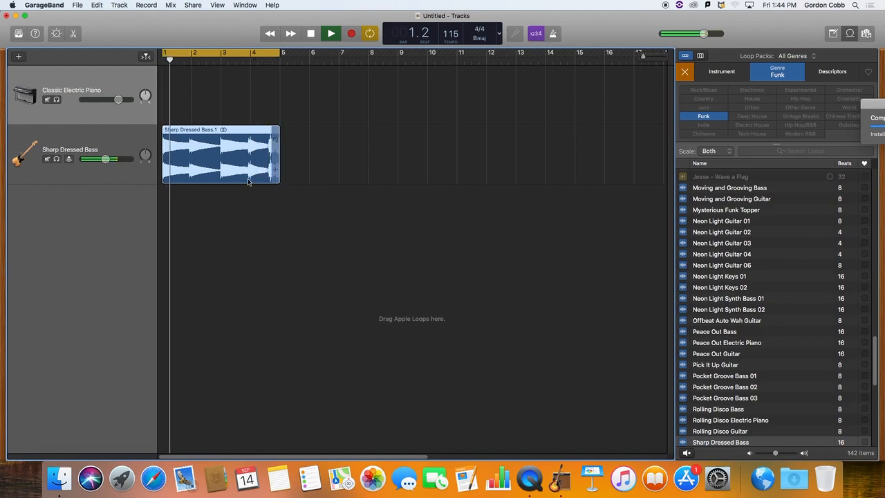
{"action": "key", "text": "space"}
Toggle the cycle area, extend its end to bar 9 and switch cycling off.
{"action": "left_click", "coordinate": [370, 34]}
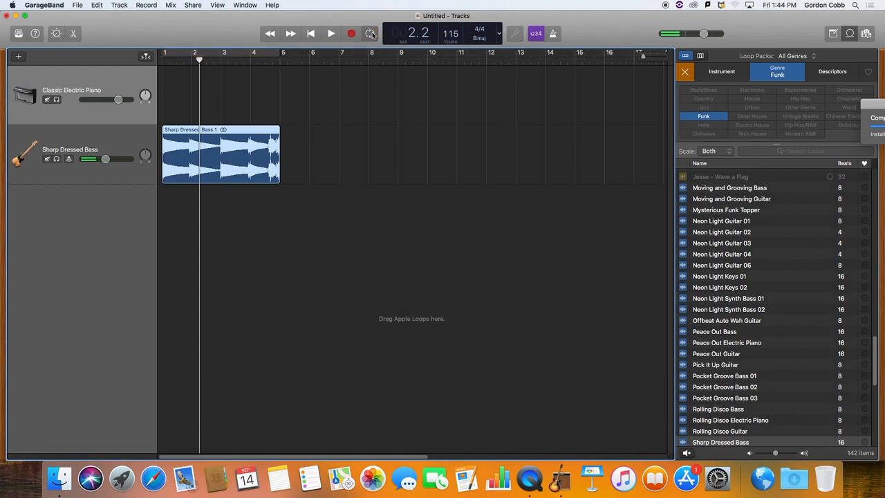
{"action": "left_click", "coordinate": [371, 34]}
{"action": "left_click_drag", "start_coordinate": [277, 54], "coordinate": [397, 61]}
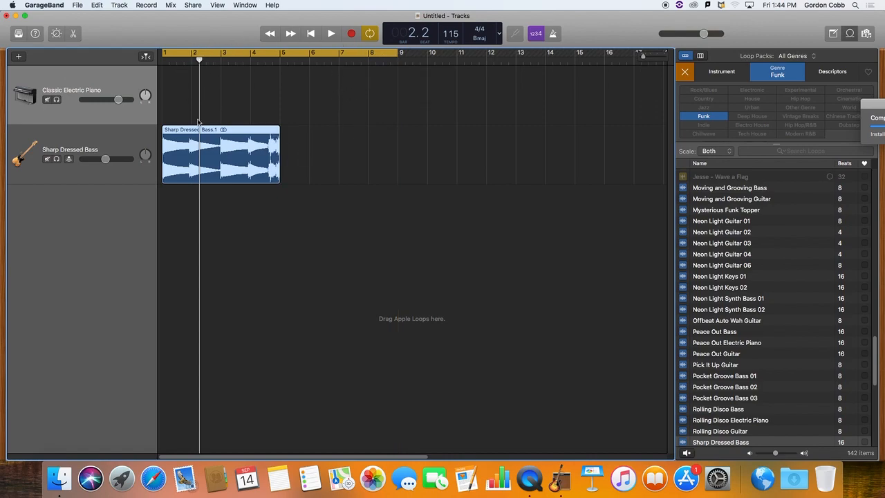
{"action": "left_click", "coordinate": [367, 36]}
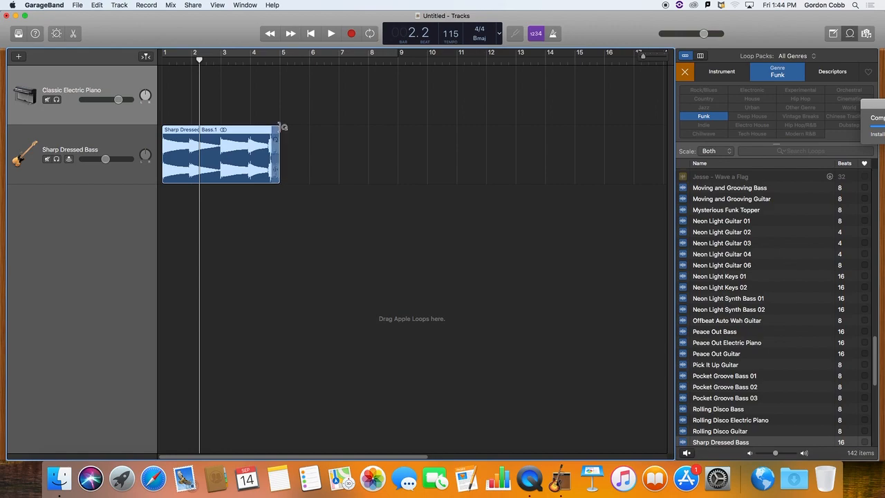
Try looping the Sharp Dressed Bass region out to bar 9 and undo the extension.
{"action": "left_click_drag", "start_coordinate": [281, 126], "coordinate": [396, 135]}
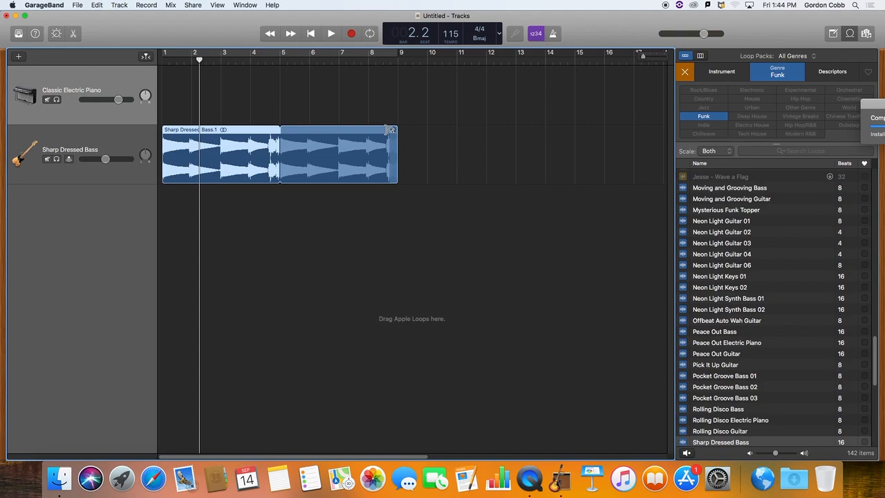
{"action": "key", "text": "super+z"}
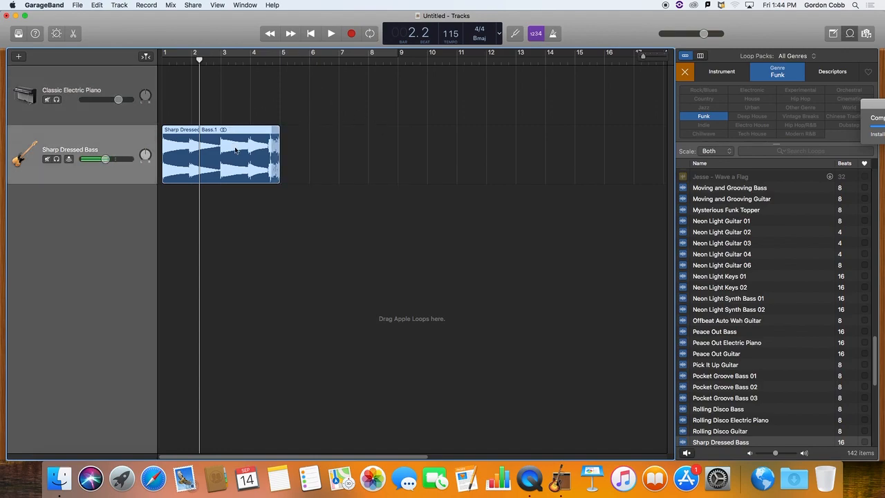
Place a copy of the Sharp Dressed Bass region at bar 5 and return the playhead to the start.
{"action": "left_click_drag", "start_coordinate": [233, 149], "coordinate": [339, 144]}
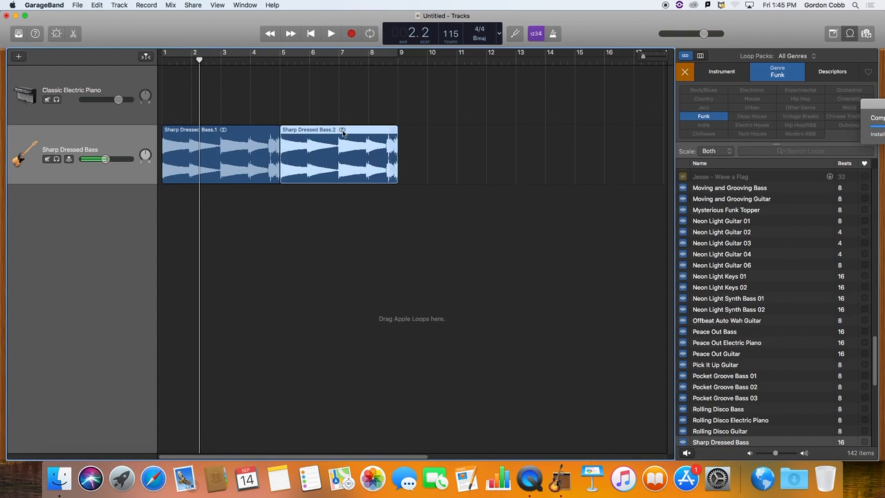
{"action": "mouse_move", "coordinate": [397, 127]}
{"action": "left_mouse_down"}
{"action": "mouse_move", "coordinate": [543, 127]}
{"action": "mouse_move", "coordinate": [418, 128]}
{"action": "mouse_move", "coordinate": [401, 136]}
{"action": "left_mouse_up"}
{"action": "key", "text": "Return"}
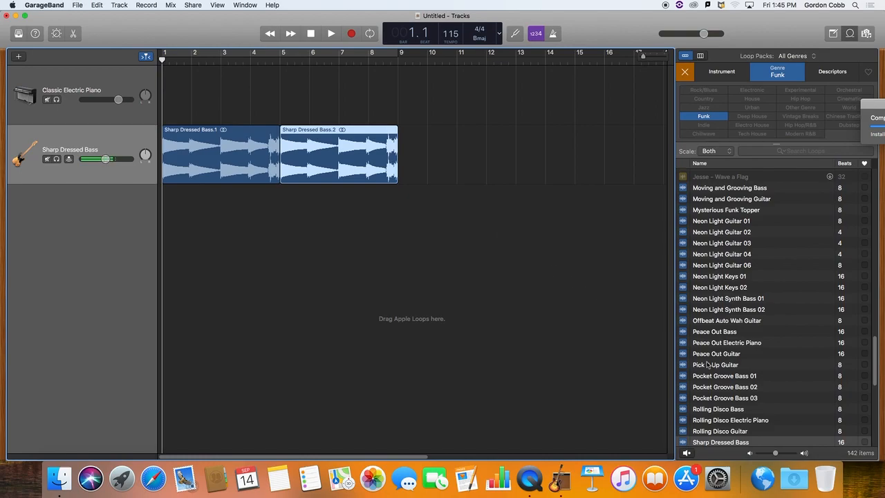
Preview the Boogie Right Hi-Hat Topper loop and add it on a new track from bar 1, looped to bar 9.
{"action": "scroll", "coordinate": [761, 391], "scroll_direction": "up", "scroll_amount": 20}
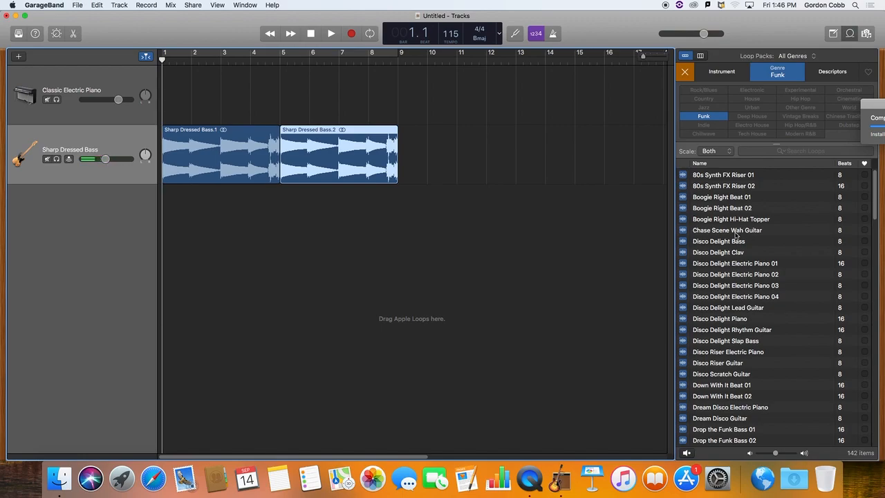
{"action": "left_click", "coordinate": [683, 220]}
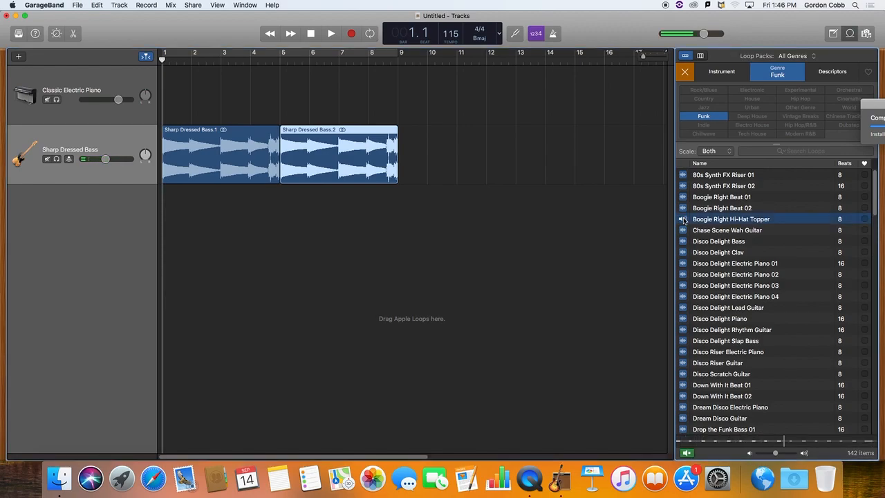
{"action": "left_click", "coordinate": [683, 220]}
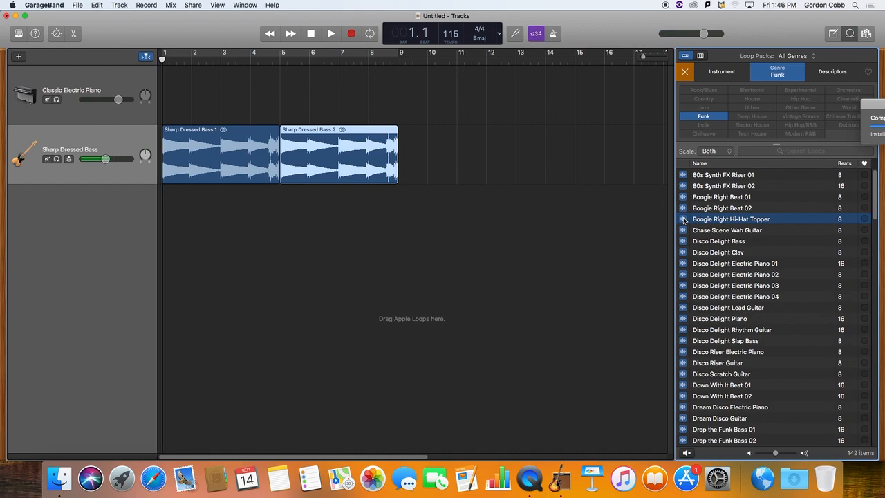
{"action": "left_click_drag", "start_coordinate": [683, 220], "coordinate": [166, 198]}
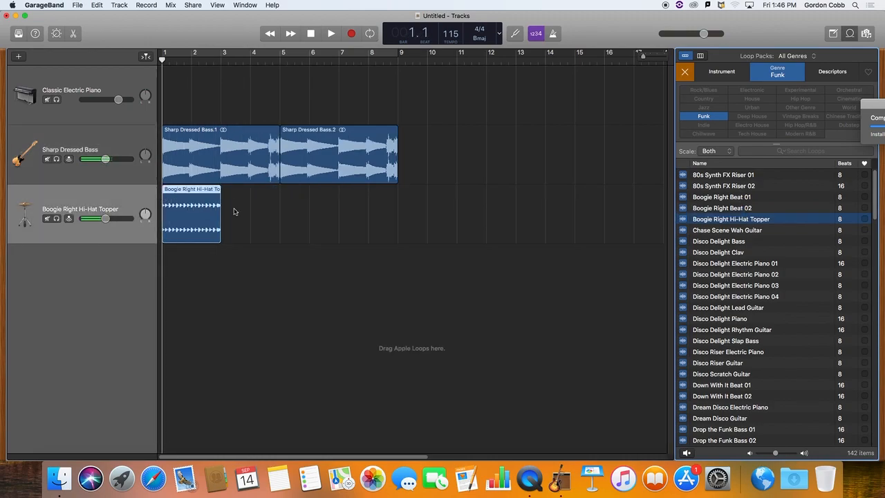
{"action": "left_click_drag", "start_coordinate": [220, 192], "coordinate": [398, 198]}
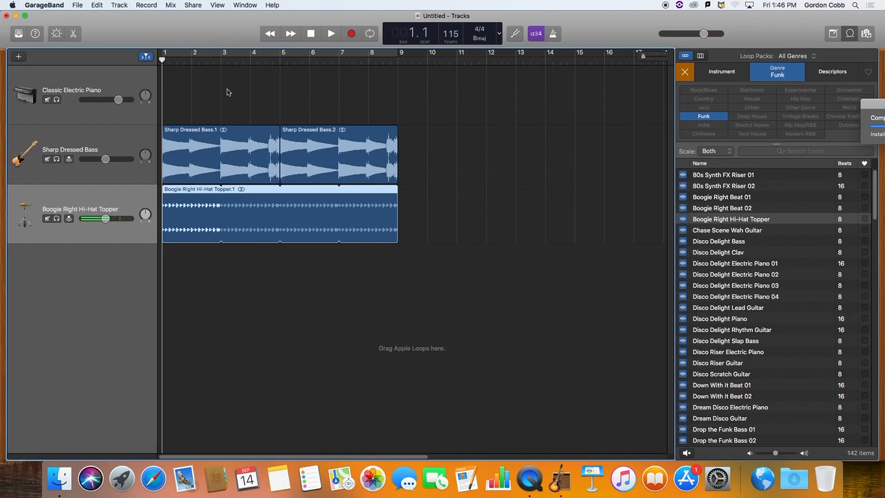
Play the bass and hi-hat tracks together, stop playback, and move the playhead back to bar 1.
{"action": "key", "text": "space"}
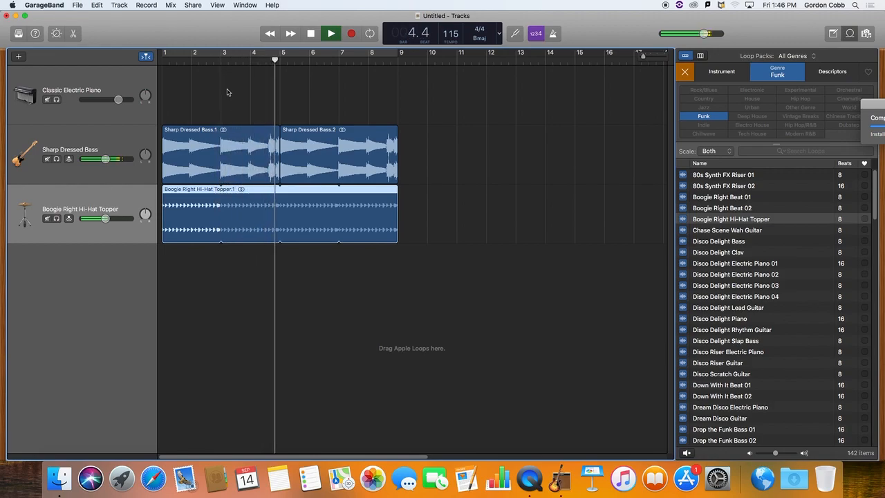
{"action": "key", "text": "space"}
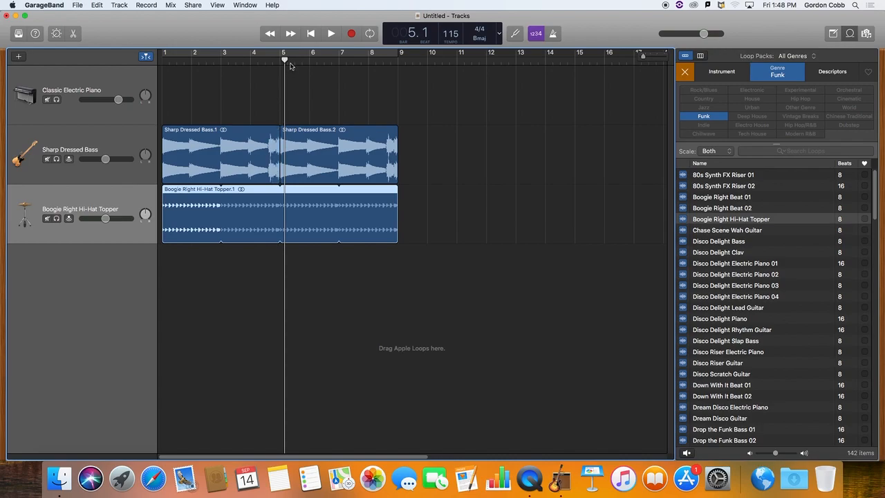
{"action": "left_click_drag", "start_coordinate": [284, 60], "coordinate": [162, 60]}
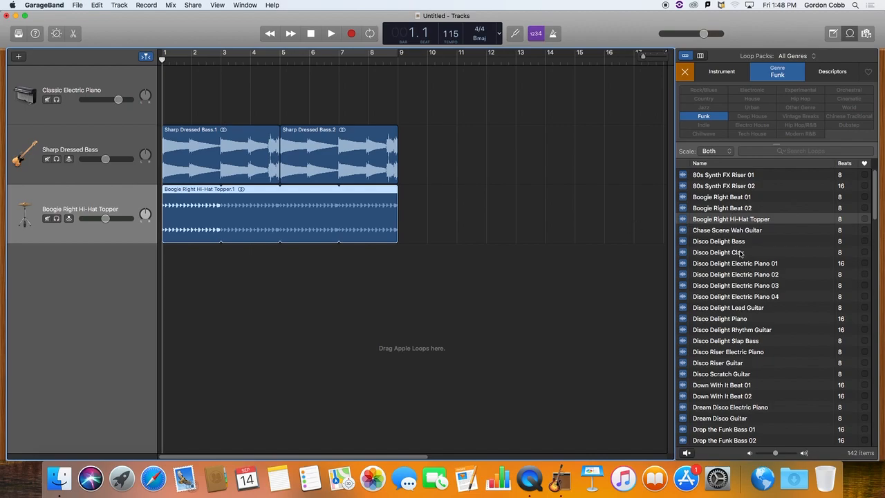
Preview the Disco Riser Guitar loop and add it on a new track from bar 1, looped to bar 9.
{"action": "left_click", "coordinate": [684, 363]}
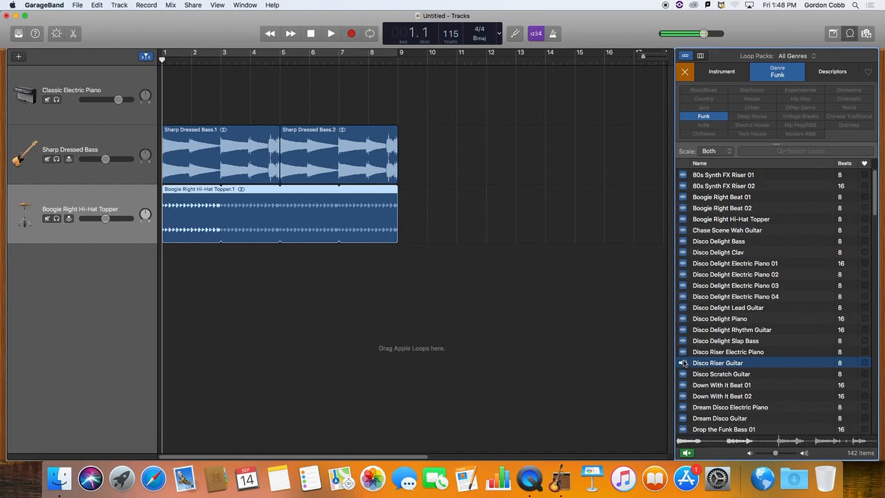
{"action": "left_click", "coordinate": [684, 363]}
{"action": "left_click_drag", "start_coordinate": [594, 344], "coordinate": [165, 287]}
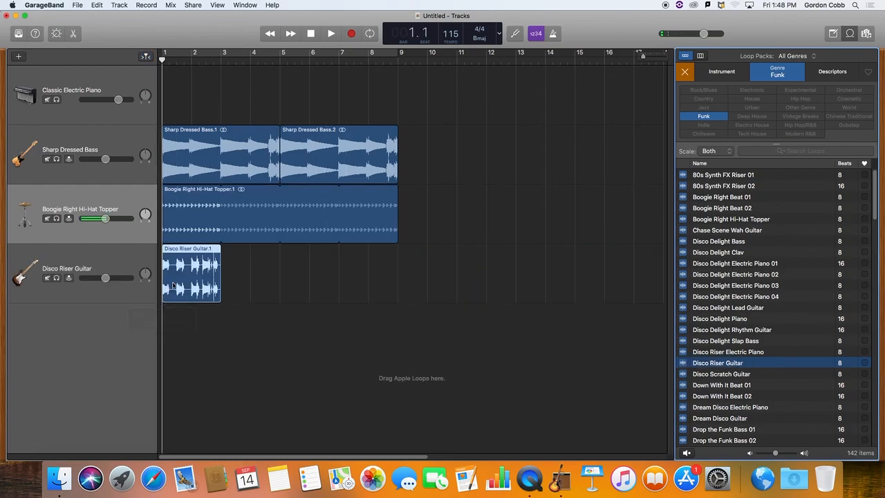
{"action": "left_click_drag", "start_coordinate": [223, 249], "coordinate": [395, 257]}
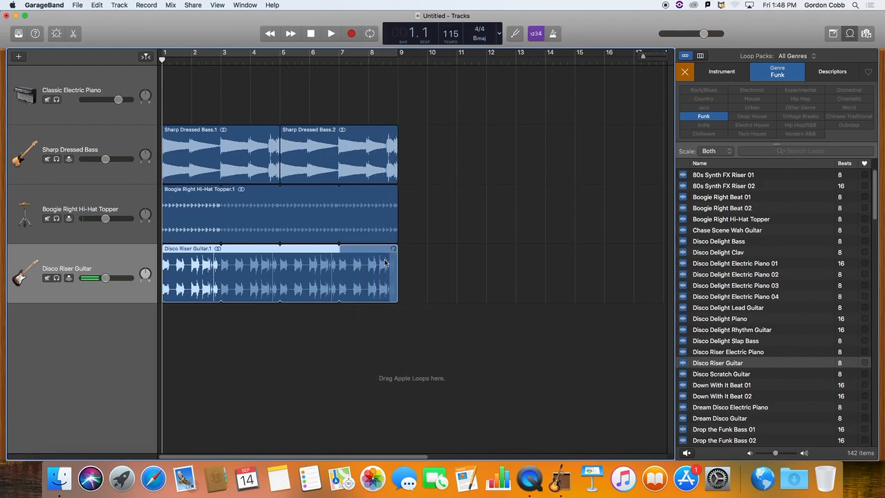
Play the bass, hi-hat and guitar tracks together, return the playhead to bar 1, and play the song through to bar 9.
{"action": "key", "text": "space"}
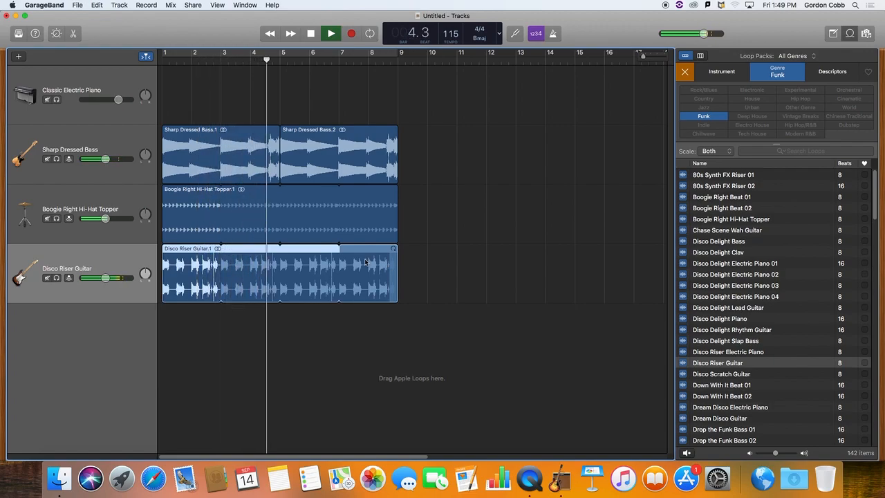
{"action": "key", "text": "space"}
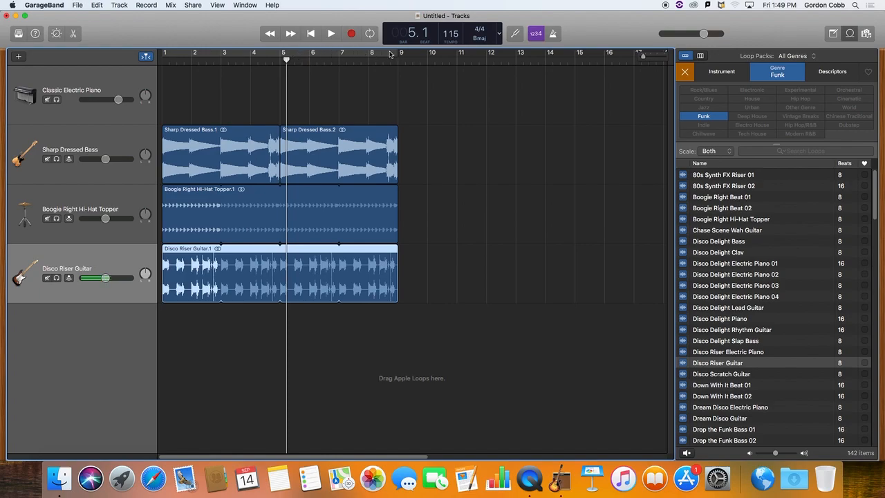
{"action": "left_click_drag", "start_coordinate": [288, 60], "coordinate": [163, 61]}
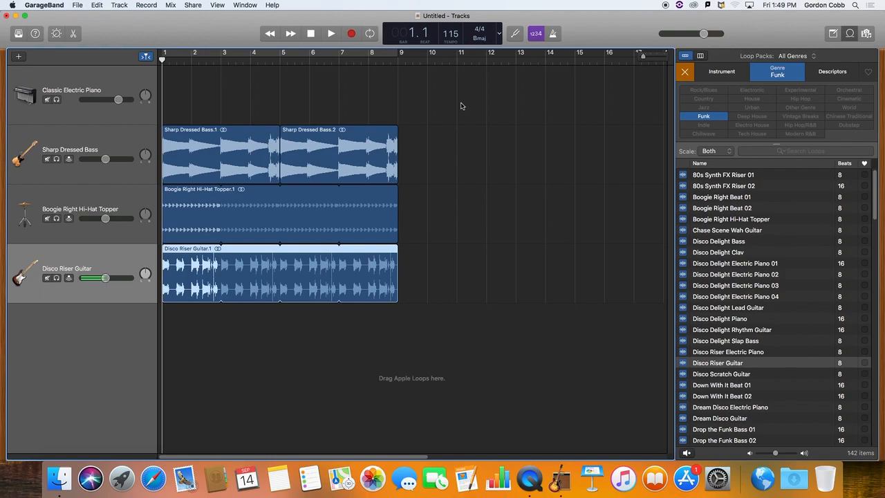
{"action": "key", "text": "space"}
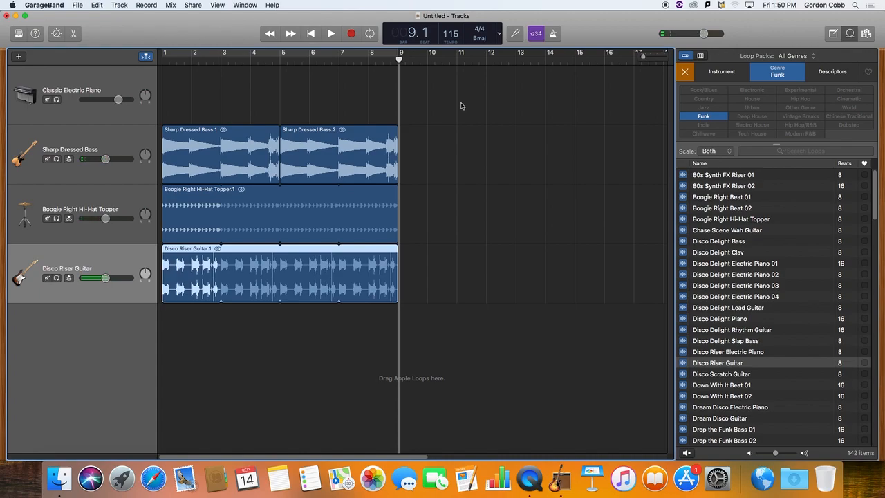
Move all bass, hi-hat and guitar regions together to start at bar 5, and place the playhead at bar 13.
{"action": "left_click_drag", "start_coordinate": [177, 97], "coordinate": [403, 330]}
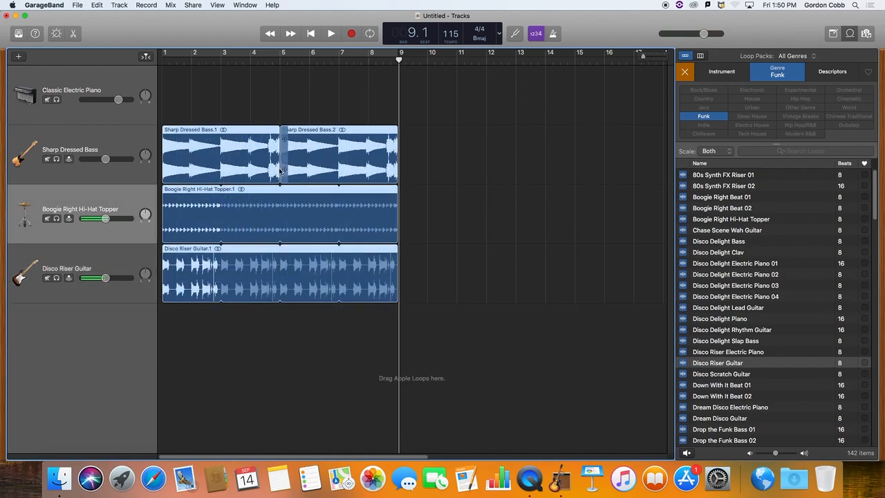
{"action": "left_click_drag", "start_coordinate": [195, 130], "coordinate": [309, 130]}
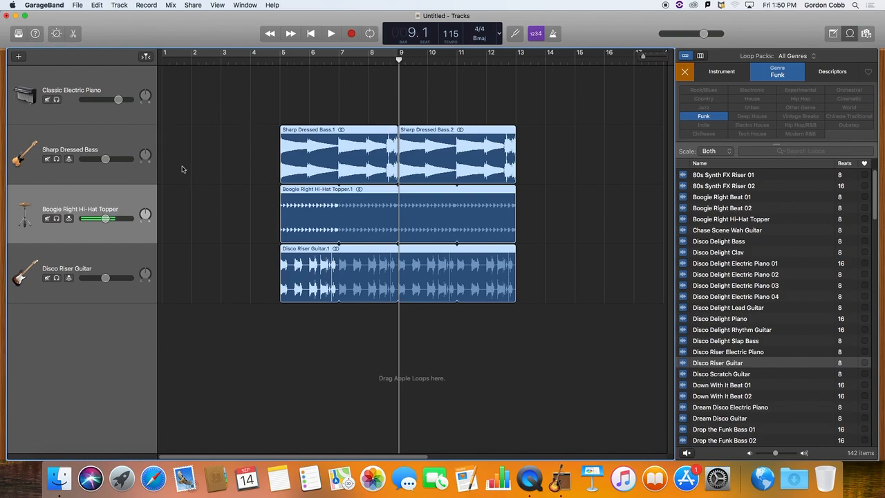
{"action": "left_click_drag", "start_coordinate": [396, 456], "coordinate": [460, 457]}
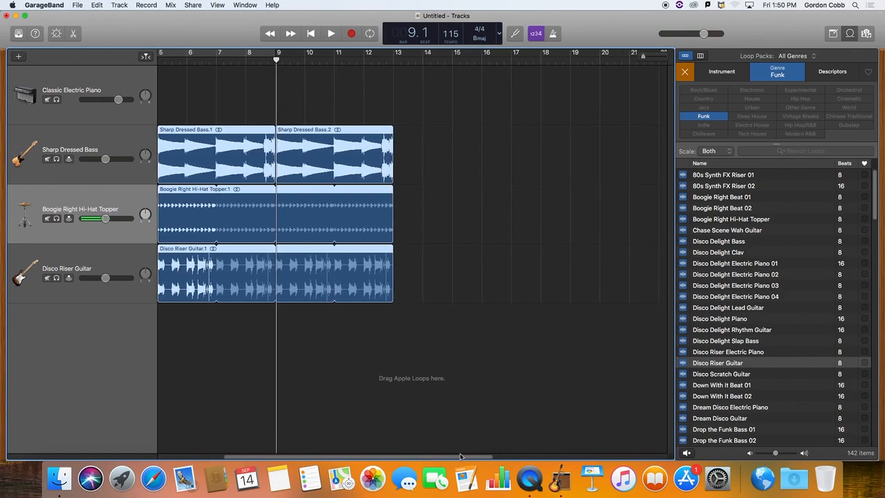
{"action": "left_click_drag", "start_coordinate": [275, 60], "coordinate": [394, 60]}
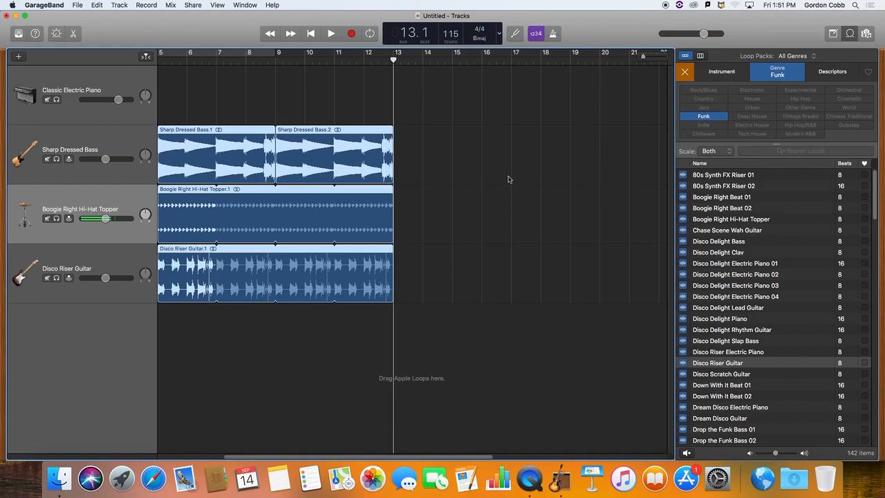
Preview the Drop the Funk Bass 01 and 02, Wipeout Bass Slide 01 and Wah Power Bass loops.
{"action": "scroll", "coordinate": [714, 322], "scroll_direction": "down", "scroll_amount": 1}
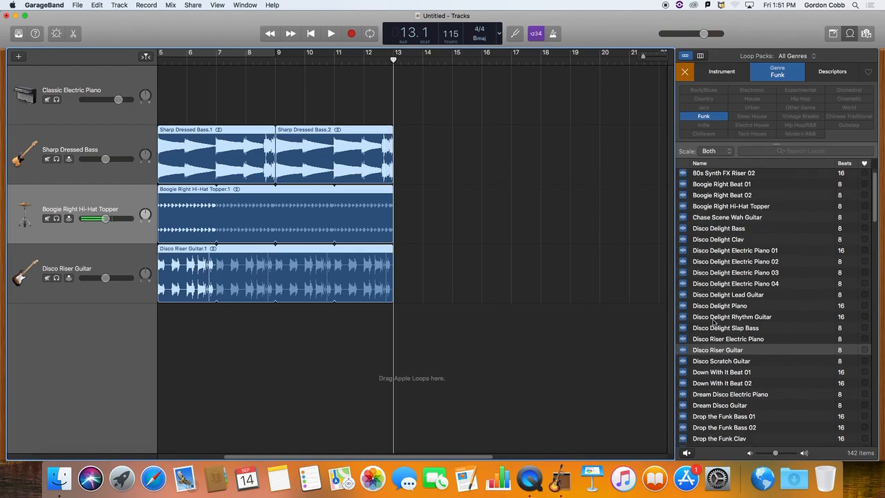
{"action": "left_click", "coordinate": [684, 416]}
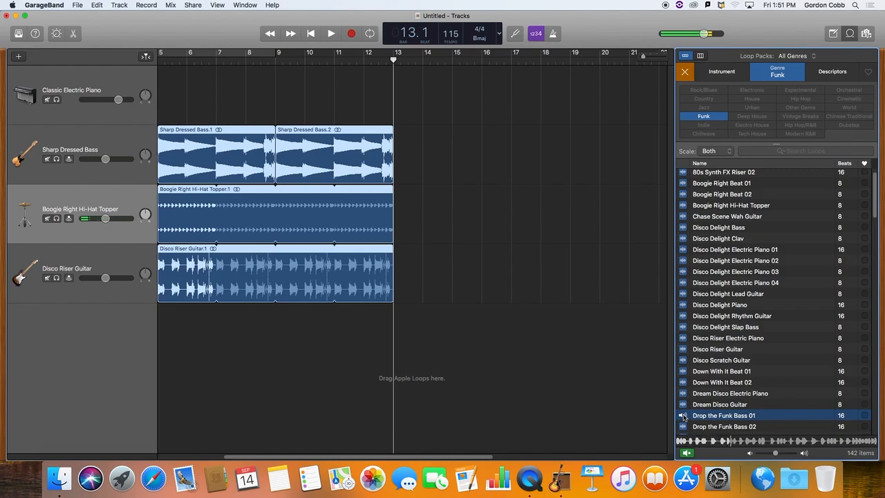
{"action": "left_click", "coordinate": [684, 427]}
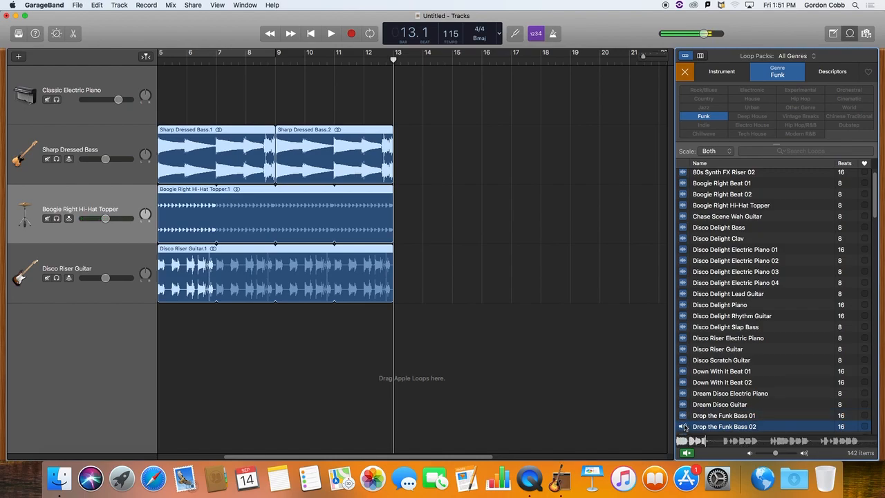
{"action": "left_click", "coordinate": [685, 427]}
{"action": "scroll", "coordinate": [715, 414], "scroll_direction": "down", "scroll_amount": 20}
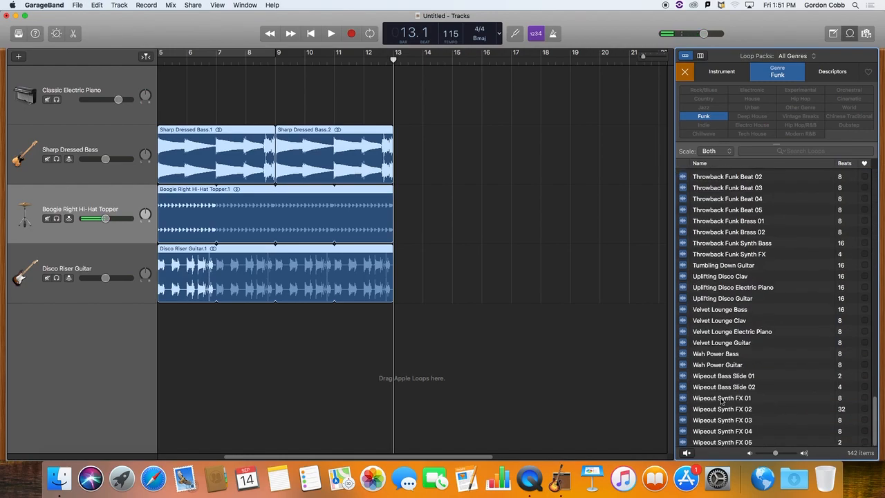
{"action": "left_click", "coordinate": [683, 377]}
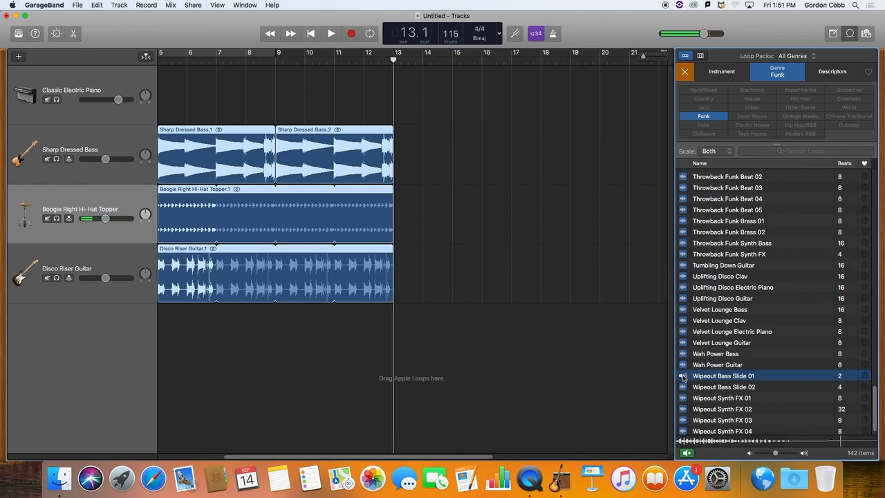
{"action": "left_click", "coordinate": [683, 377]}
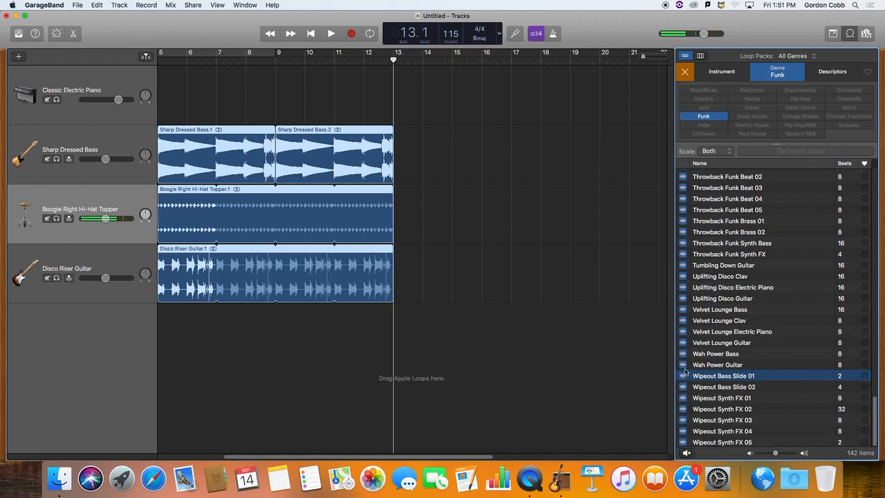
{"action": "left_click", "coordinate": [683, 354]}
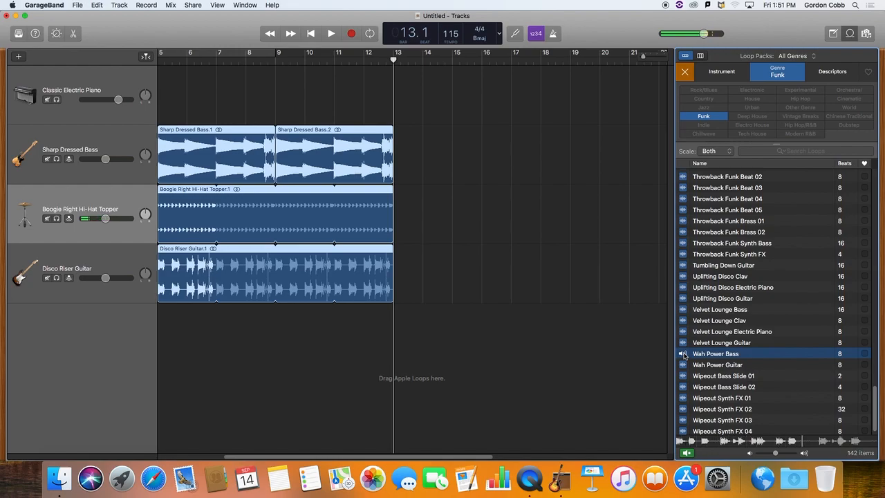
{"action": "left_click", "coordinate": [683, 354]}
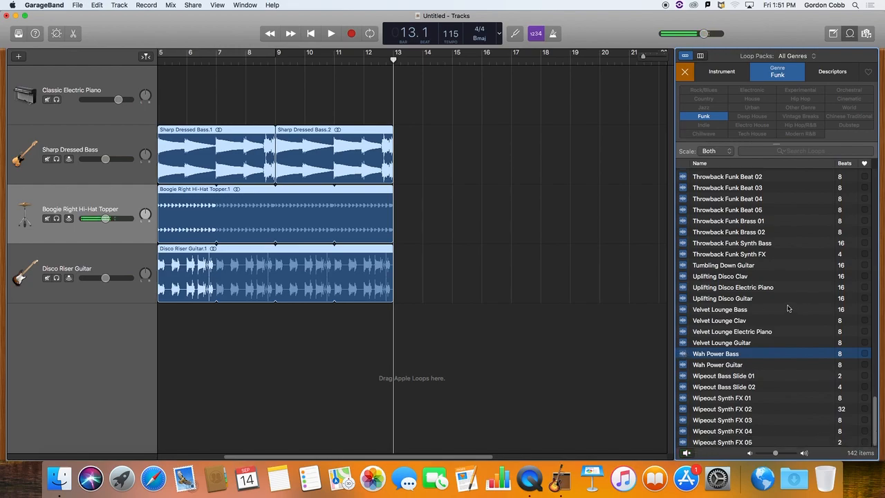
Preview the Pocket Groove Bass 03 and Rolling Disco Bass loops.
{"action": "scroll", "coordinate": [753, 248], "scroll_direction": "up", "scroll_amount": 10}
{"action": "scroll", "coordinate": [754, 248], "scroll_direction": "down", "scroll_amount": 10}
{"action": "scroll", "coordinate": [722, 258], "scroll_direction": "up", "scroll_amount": 3}
{"action": "scroll", "coordinate": [722, 259], "scroll_direction": "up", "scroll_amount": 7}
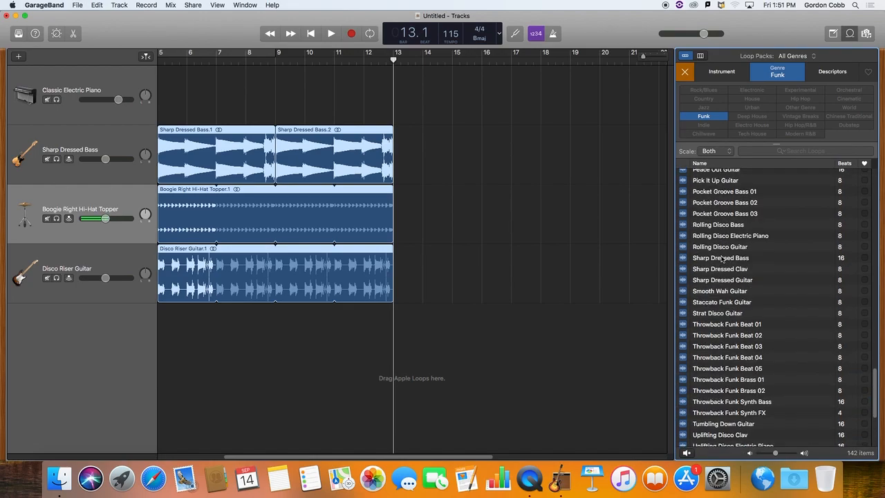
{"action": "left_click", "coordinate": [686, 214]}
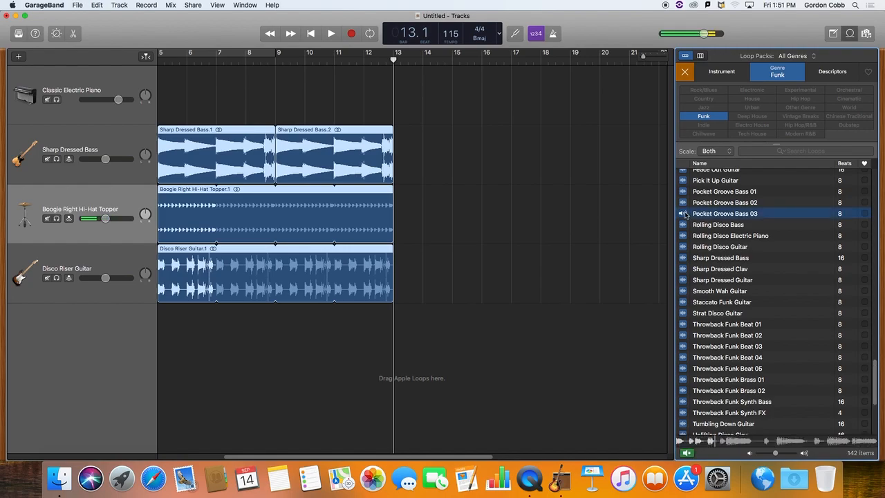
{"action": "left_click", "coordinate": [685, 226]}
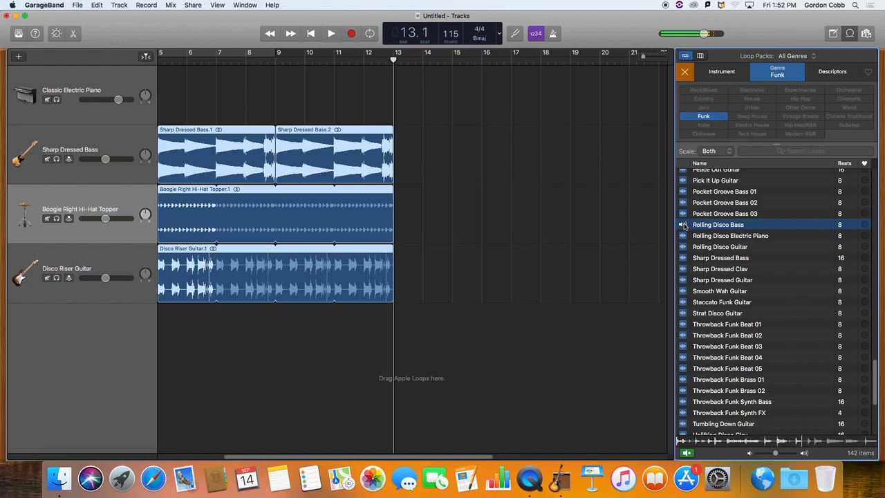
{"action": "left_click", "coordinate": [685, 225]}
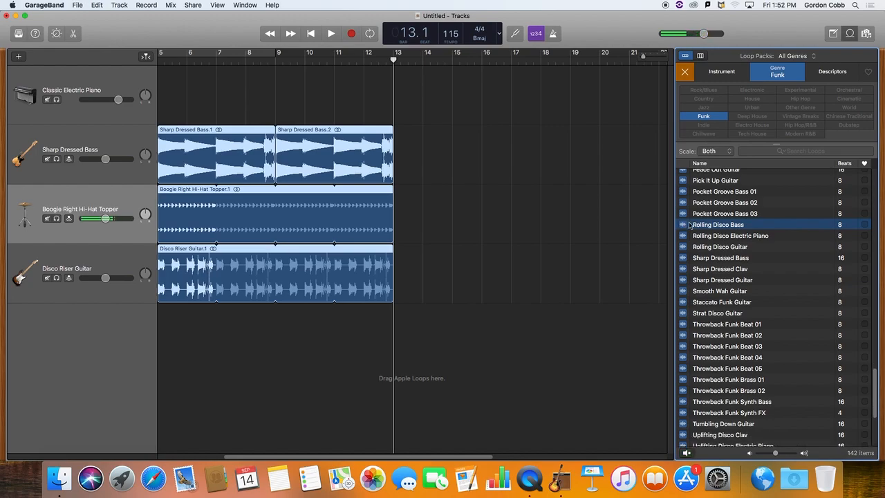
Add the Rolling Disco Bass loop to the Sharp Dressed Bass track at bar 13 and loop it to bar 21.
{"action": "left_click_drag", "start_coordinate": [685, 226], "coordinate": [396, 155]}
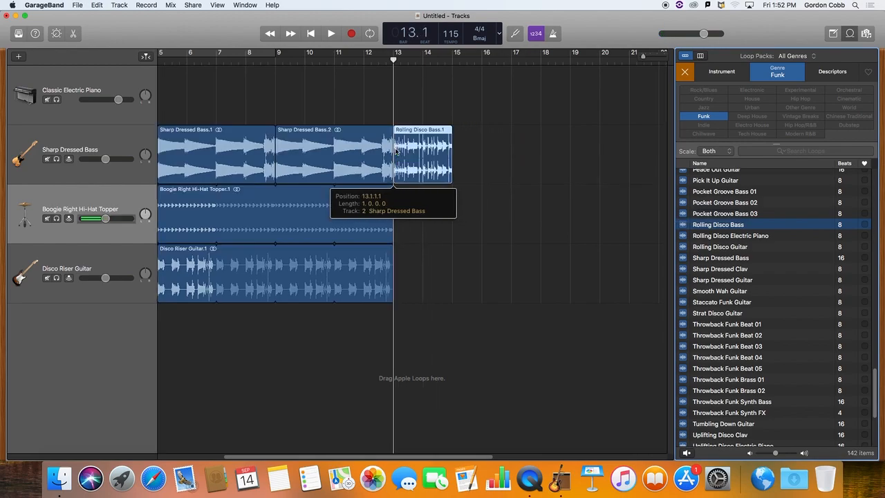
{"action": "left_click_drag", "start_coordinate": [451, 130], "coordinate": [626, 146]}
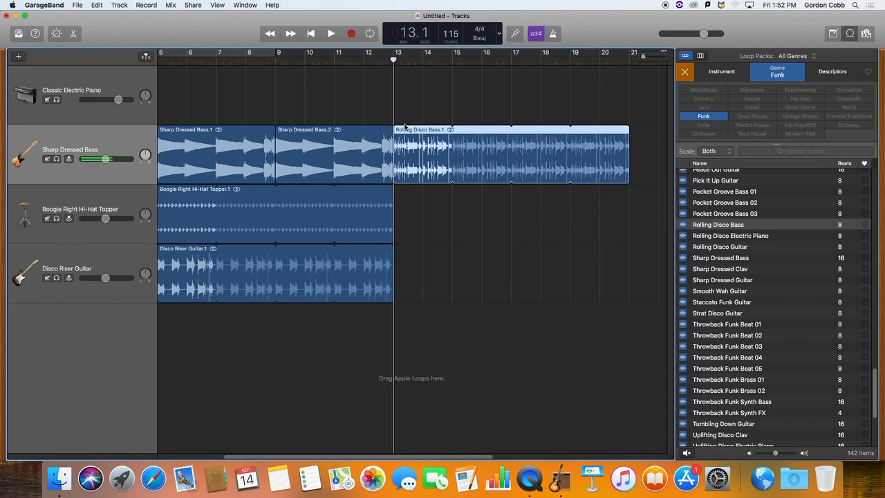
{"action": "left_click_drag", "start_coordinate": [453, 138], "coordinate": [628, 148]}
Preview the Throwback Funk Beat 03, 04 and 05 loops.
{"action": "scroll", "coordinate": [772, 363], "scroll_direction": "down", "scroll_amount": 5}
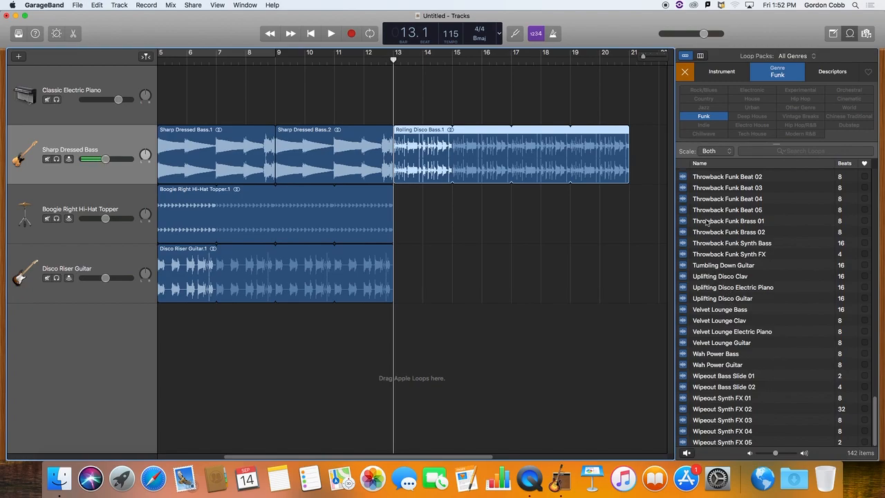
{"action": "left_click", "coordinate": [683, 188]}
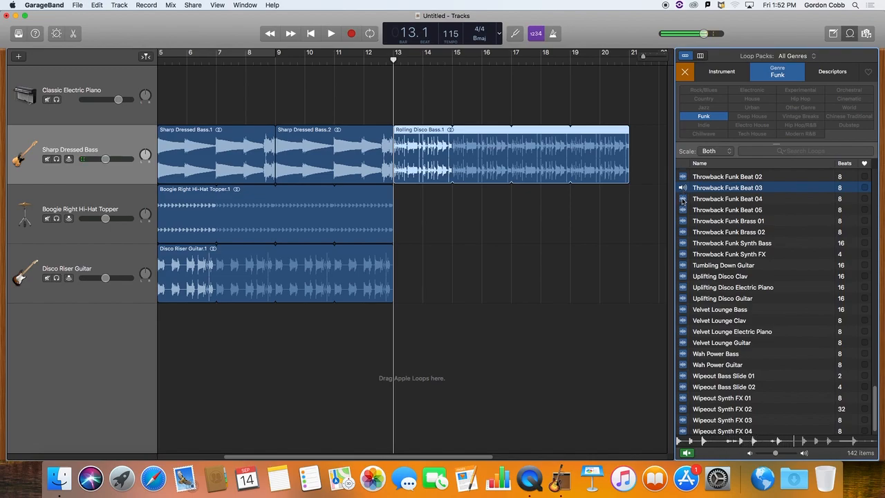
{"action": "left_click", "coordinate": [684, 200]}
{"action": "left_click", "coordinate": [683, 211]}
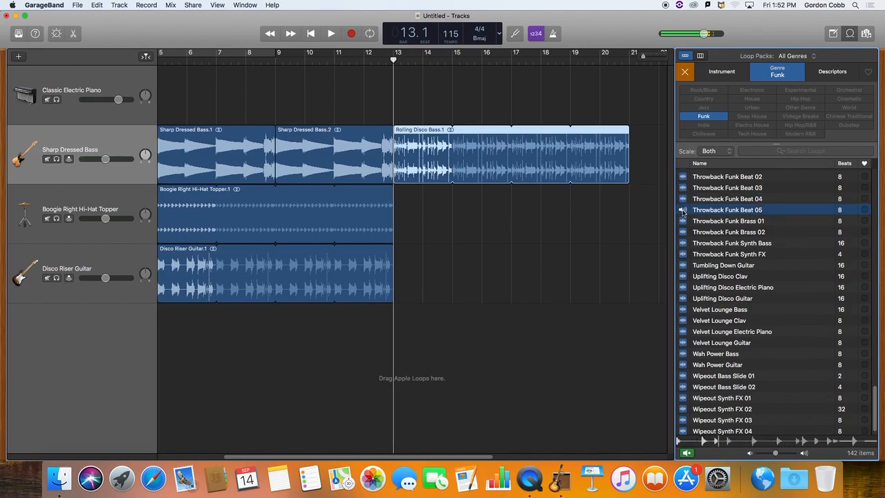
{"action": "left_click", "coordinate": [684, 211]}
Preview the Neon Light Synth Bass 01 and 02 loops.
{"action": "scroll", "coordinate": [694, 213], "scroll_direction": "up", "scroll_amount": 5}
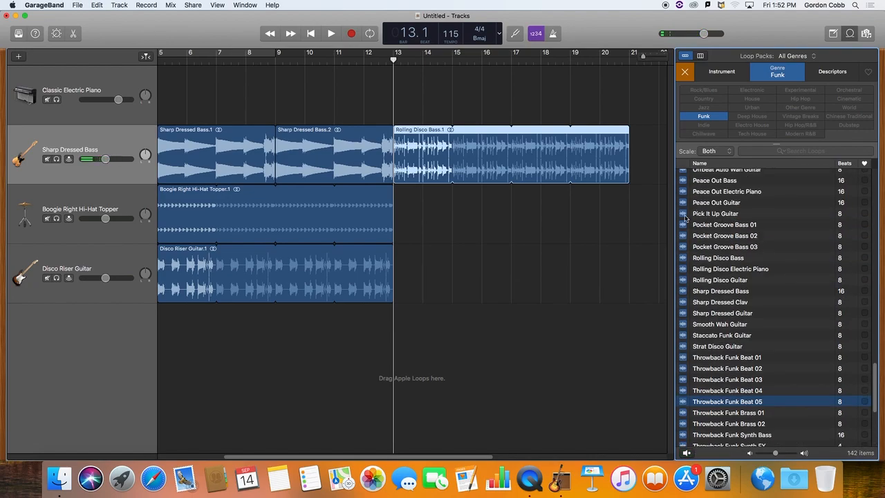
{"action": "scroll", "coordinate": [686, 214], "scroll_direction": "up", "scroll_amount": 2}
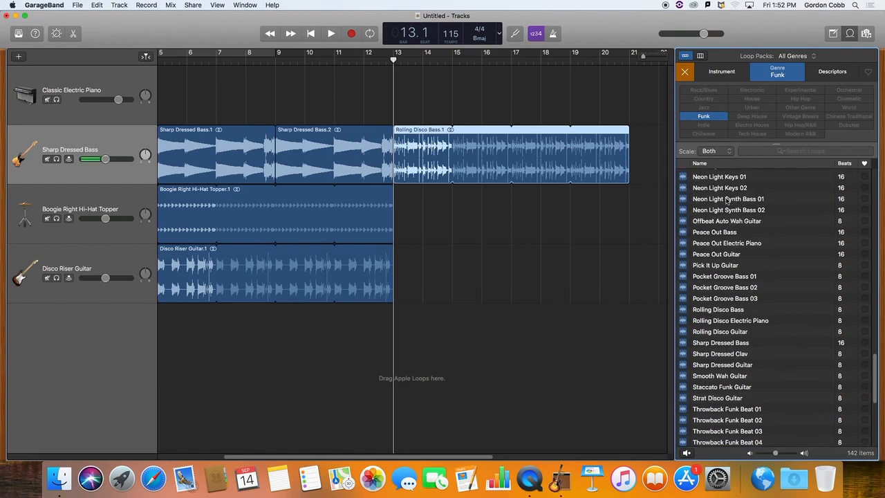
{"action": "left_click", "coordinate": [685, 201]}
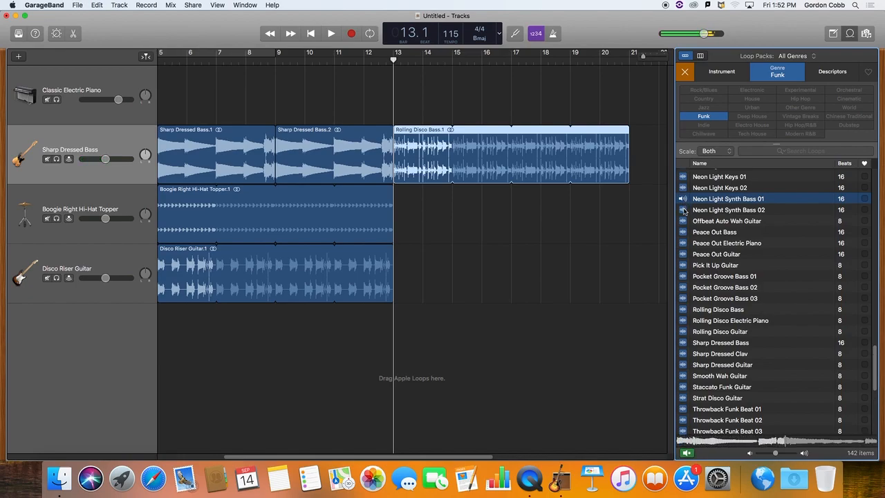
{"action": "left_click", "coordinate": [684, 210]}
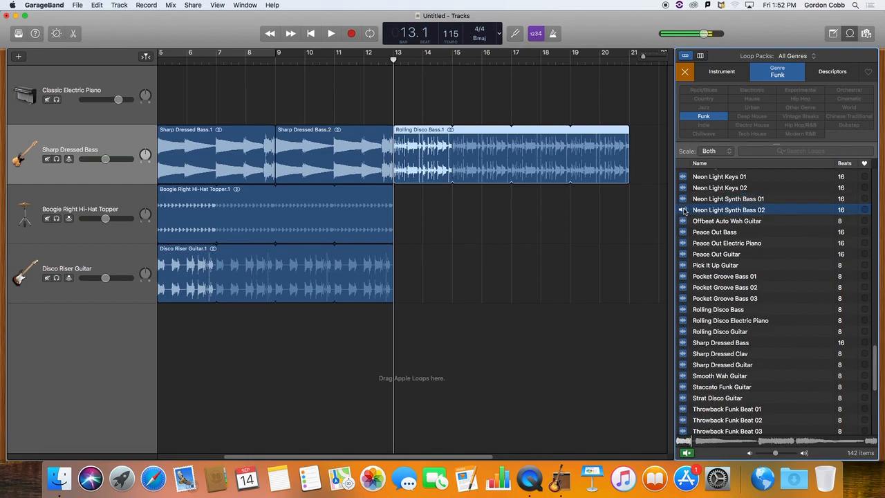
{"action": "left_click", "coordinate": [684, 210]}
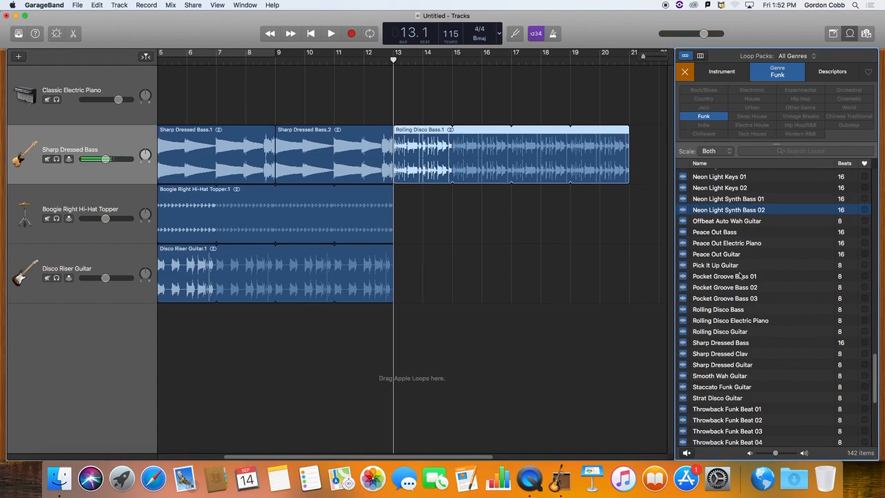
Preview the drummer loops Jesse - Wave a Flag, Jesse - Chorus and Jesse - Crowd Control.
{"action": "scroll", "coordinate": [740, 276], "scroll_direction": "up", "scroll_amount": 5}
{"action": "scroll", "coordinate": [740, 276], "scroll_direction": "up", "scroll_amount": 2}
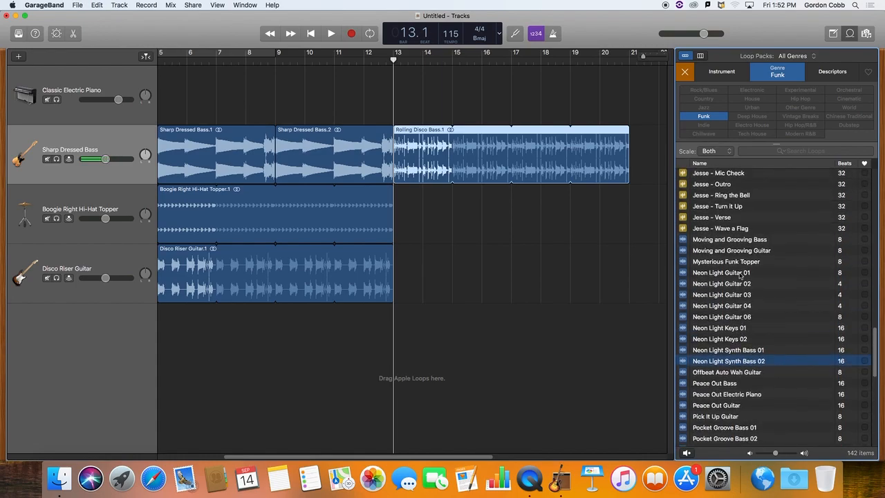
{"action": "left_click", "coordinate": [683, 230]}
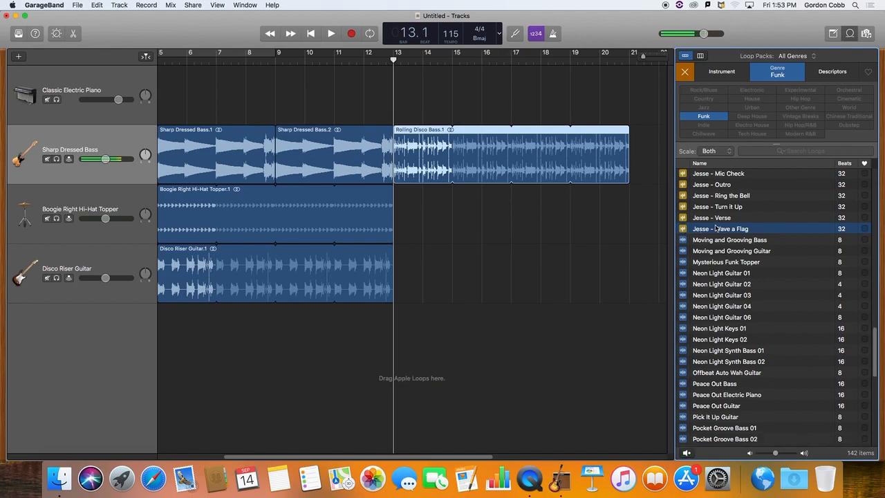
{"action": "scroll", "coordinate": [717, 228], "scroll_direction": "up", "scroll_amount": 9}
{"action": "scroll", "coordinate": [717, 228], "scroll_direction": "down", "scroll_amount": 3}
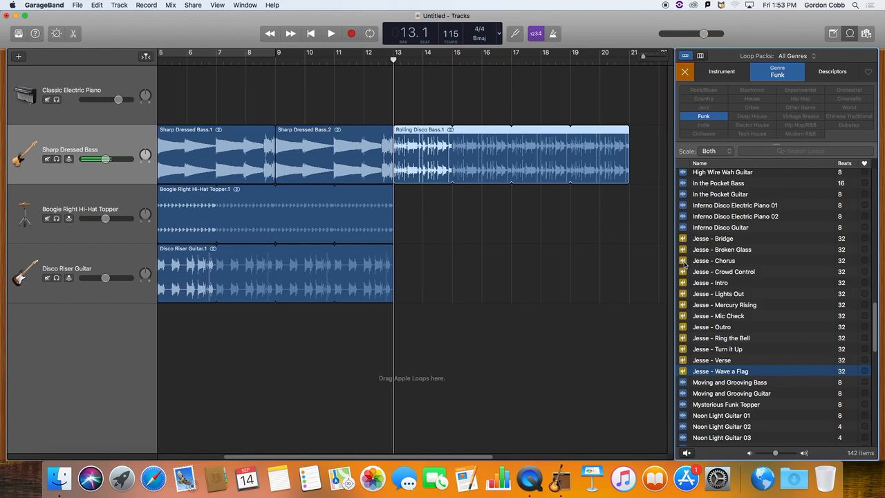
{"action": "left_click", "coordinate": [684, 262]}
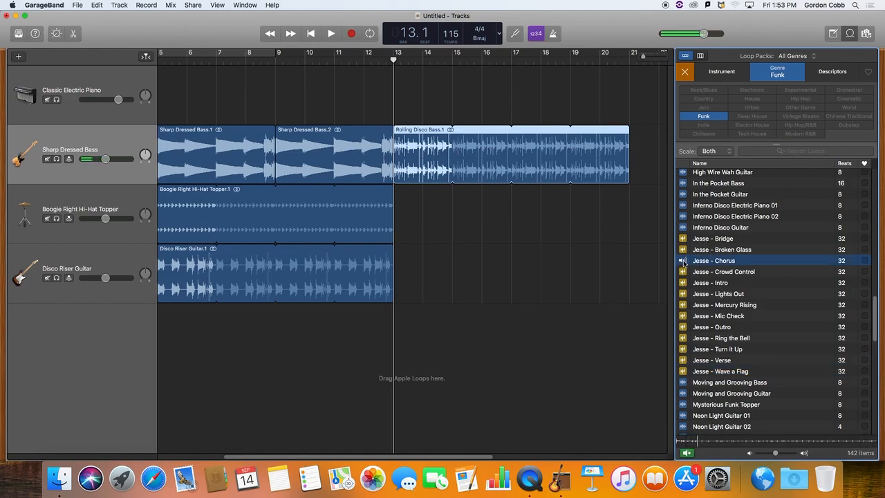
{"action": "left_click", "coordinate": [684, 262]}
{"action": "left_click", "coordinate": [683, 272]}
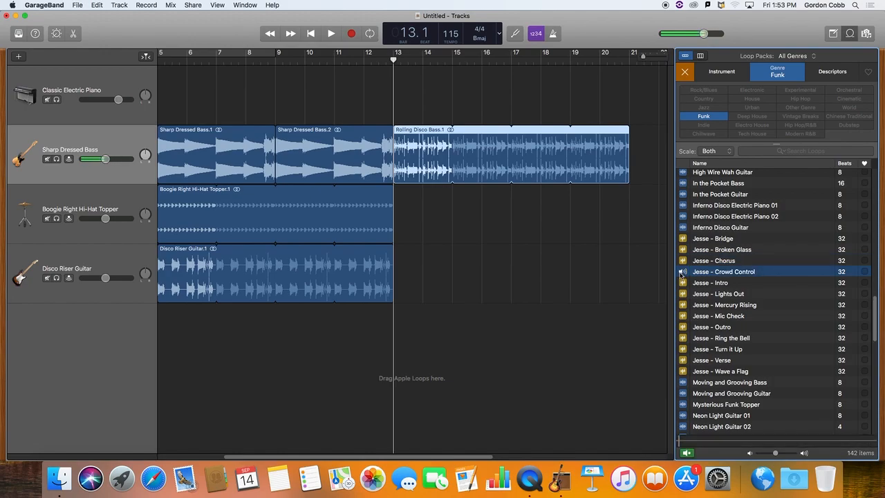
End the current preview and audition the Jesse - Mic Check drummer loop.
{"action": "left_click", "coordinate": [683, 273]}
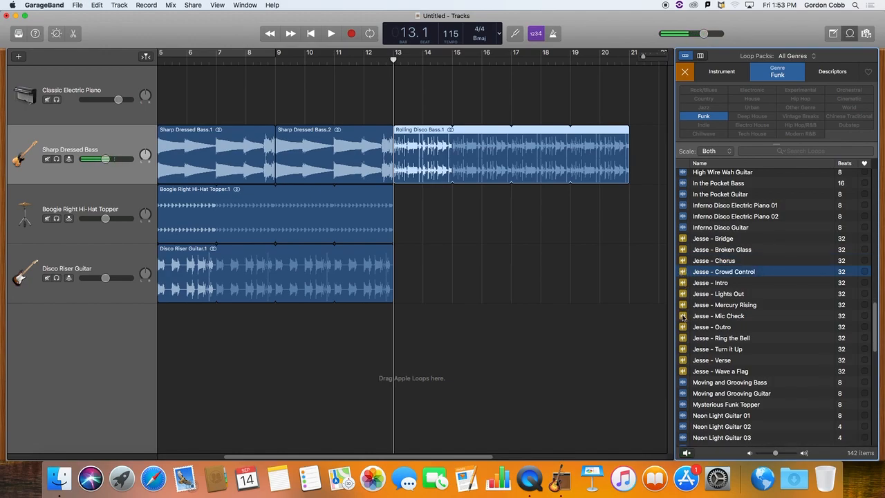
{"action": "left_click", "coordinate": [685, 316]}
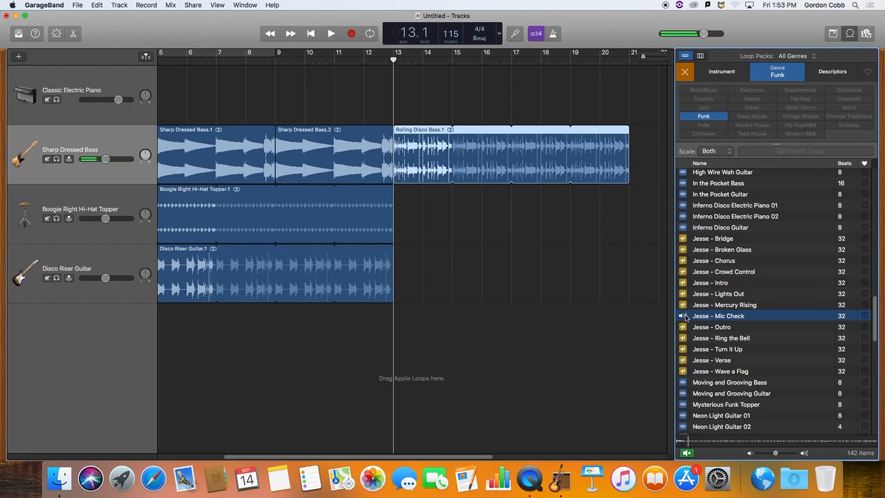
{"action": "left_click", "coordinate": [686, 316]}
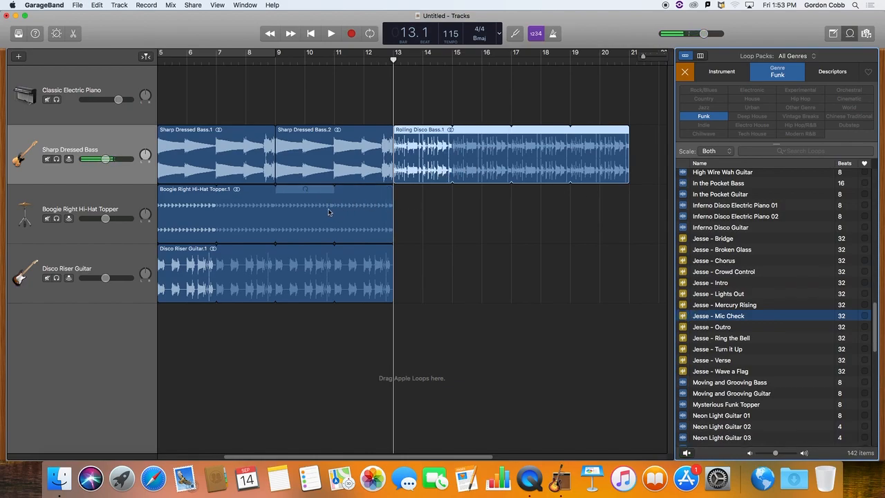
Add the Hang Tight Beat 01 loop to the Boogie Right Hi-Hat Topper track at bar 13, loop it to bar 21 and play it back.
{"action": "scroll", "coordinate": [754, 233], "scroll_direction": "up", "scroll_amount": 3}
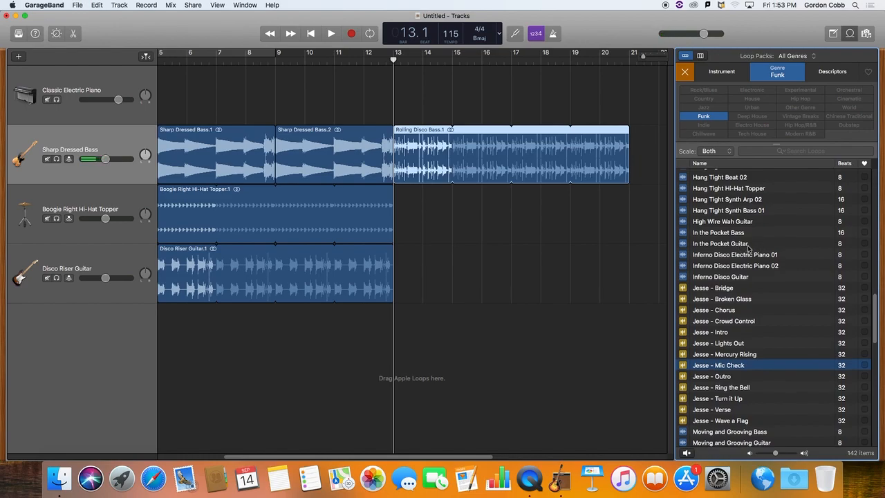
{"action": "scroll", "coordinate": [749, 248], "scroll_direction": "up", "scroll_amount": 2}
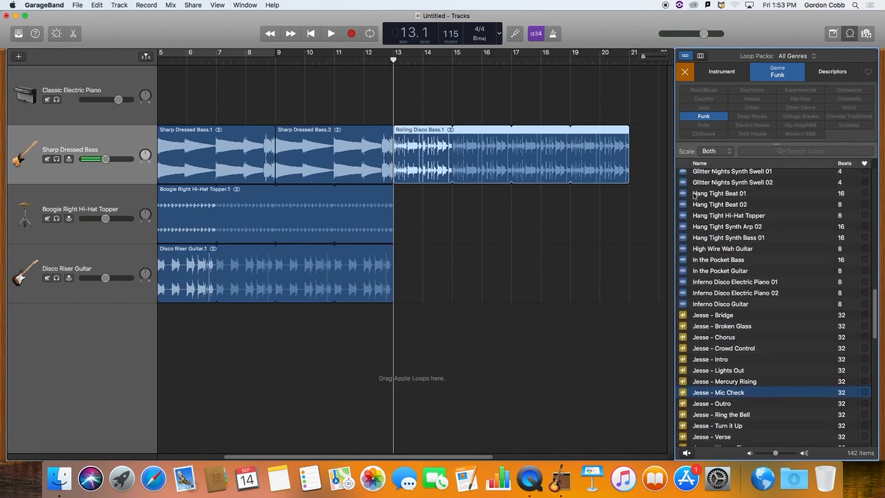
{"action": "left_click", "coordinate": [685, 195]}
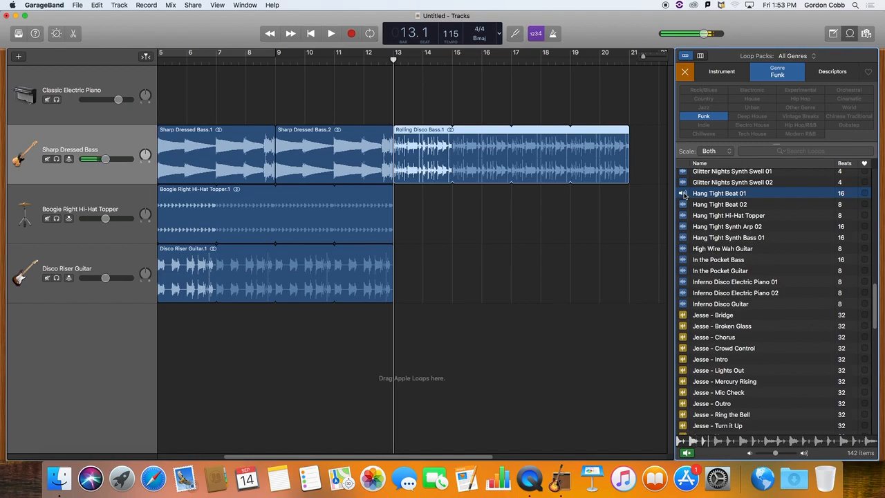
{"action": "left_click_drag", "start_coordinate": [684, 194], "coordinate": [397, 205]}
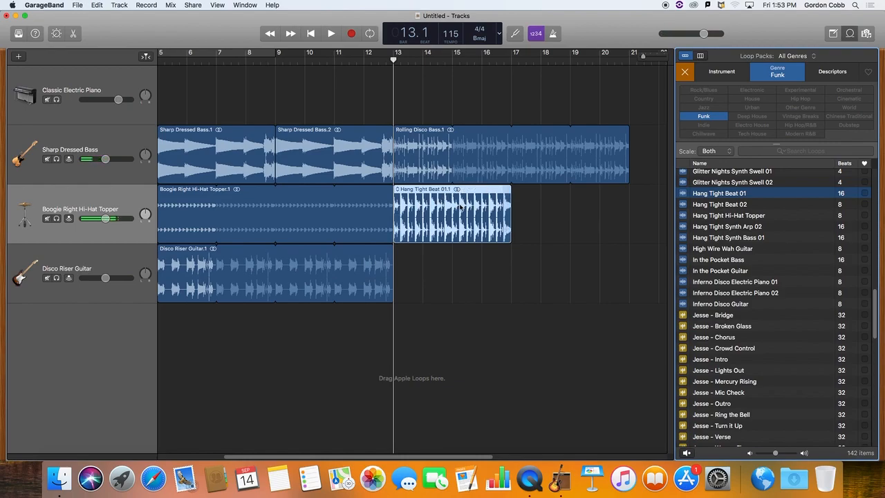
{"action": "left_click_drag", "start_coordinate": [511, 201], "coordinate": [629, 201]}
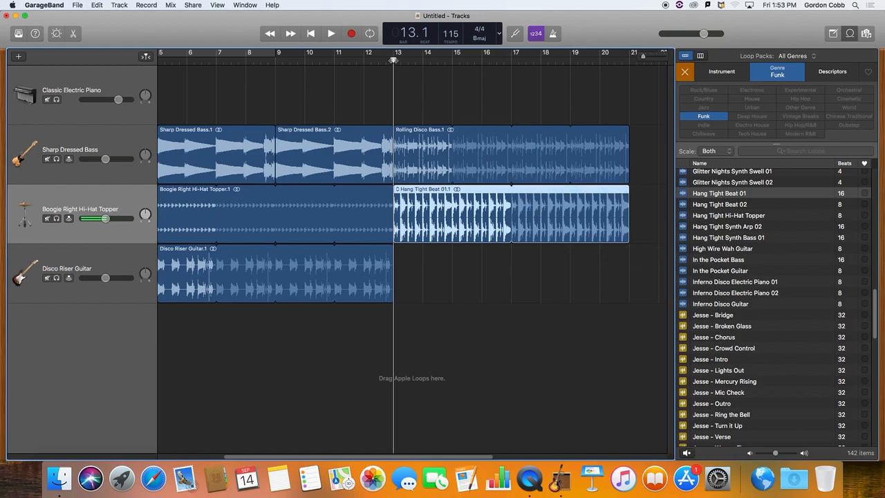
{"action": "key", "text": "space"}
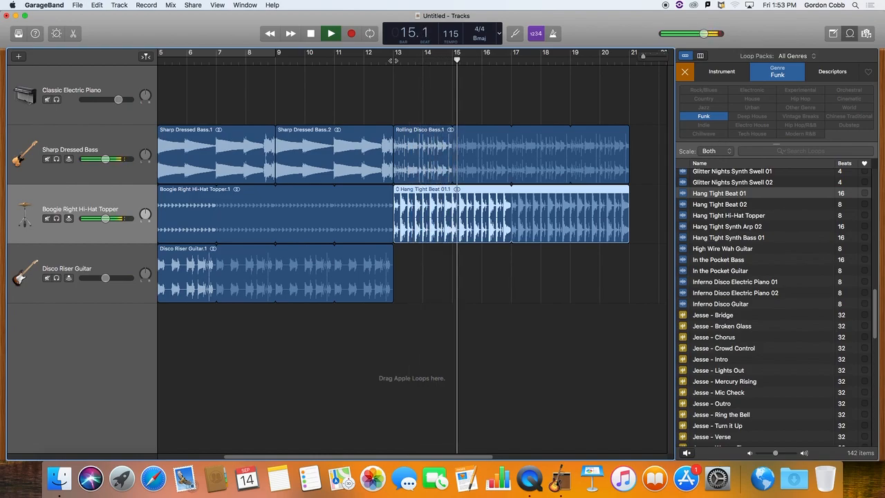
{"action": "key", "text": "space"}
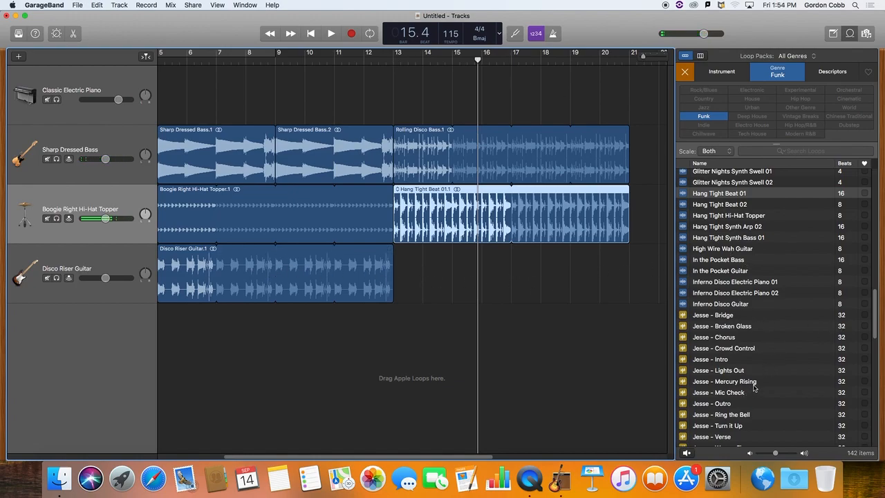
Audition the Glitter Nights Synth Swell 01, Synth Swell 02 and Synth Pad loops, marking both swells as favorites.
{"action": "scroll", "coordinate": [756, 389], "scroll_direction": "up", "scroll_amount": 6}
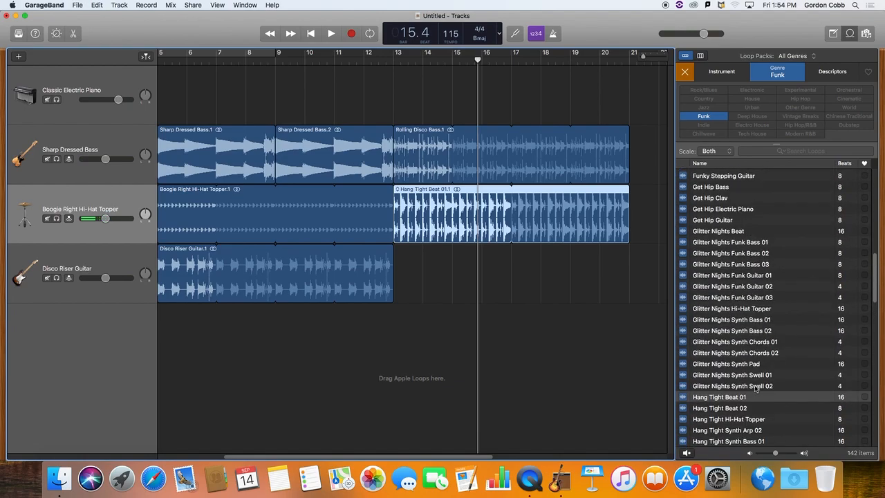
{"action": "left_click", "coordinate": [683, 376]}
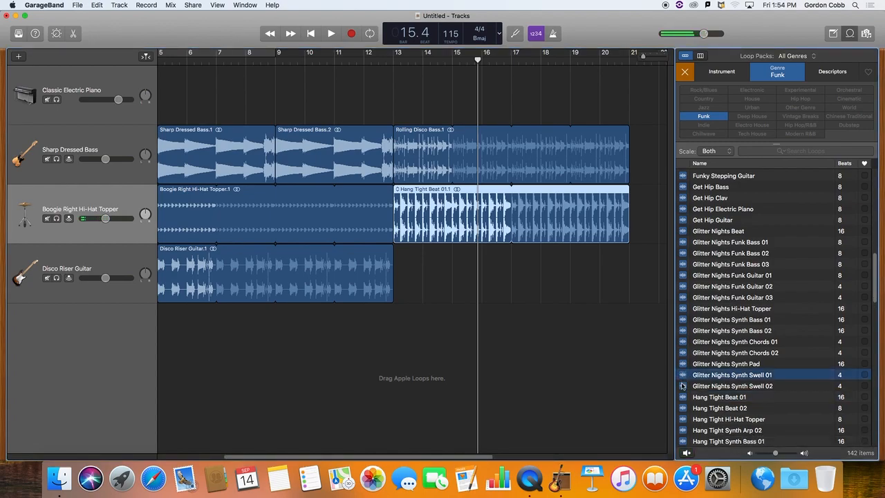
{"action": "left_click", "coordinate": [682, 387]}
{"action": "left_click", "coordinate": [683, 387]}
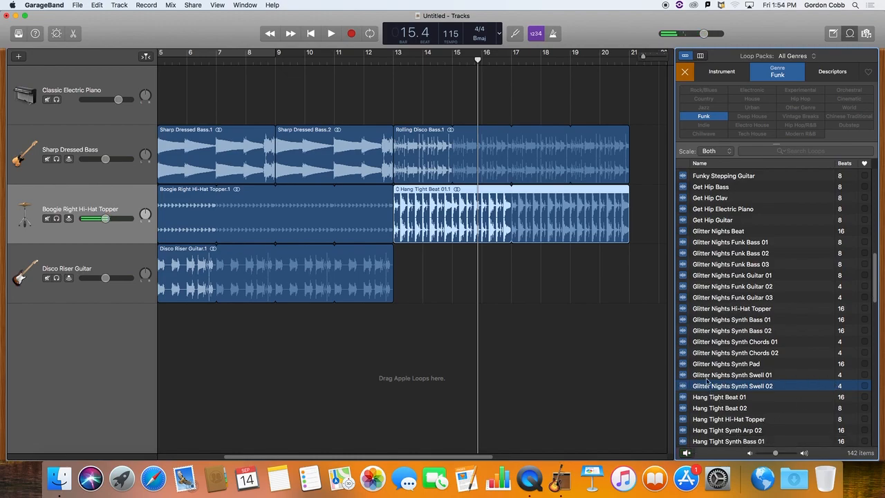
{"action": "left_click", "coordinate": [866, 375]}
{"action": "left_click", "coordinate": [865, 386]}
{"action": "left_click", "coordinate": [683, 364]}
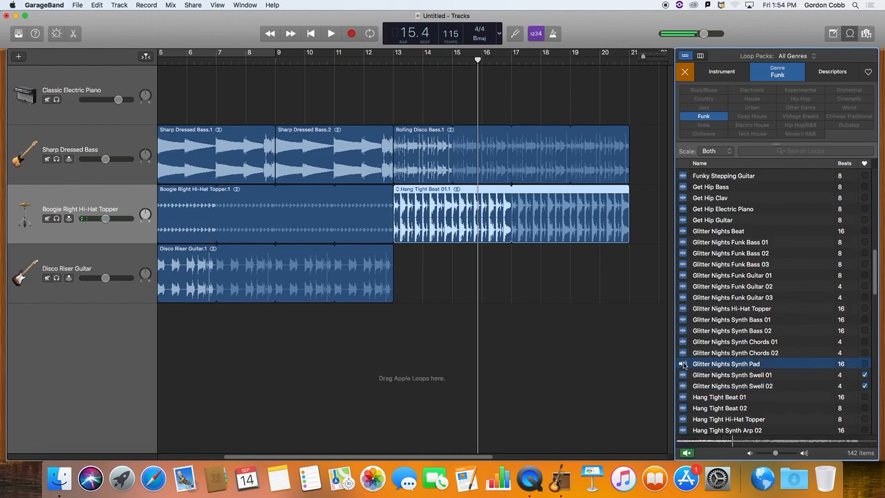
{"action": "left_click", "coordinate": [683, 364]}
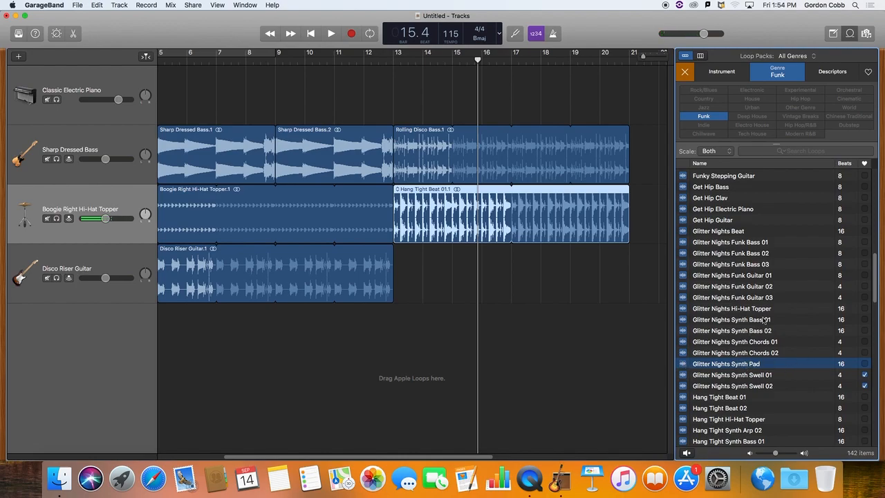
Add the Get Hip Guitar loop to the Disco Riser Guitar track at bar 13, loop it to bar 21 and play from bar 13.
{"action": "scroll", "coordinate": [730, 279], "scroll_direction": "up", "scroll_amount": 3}
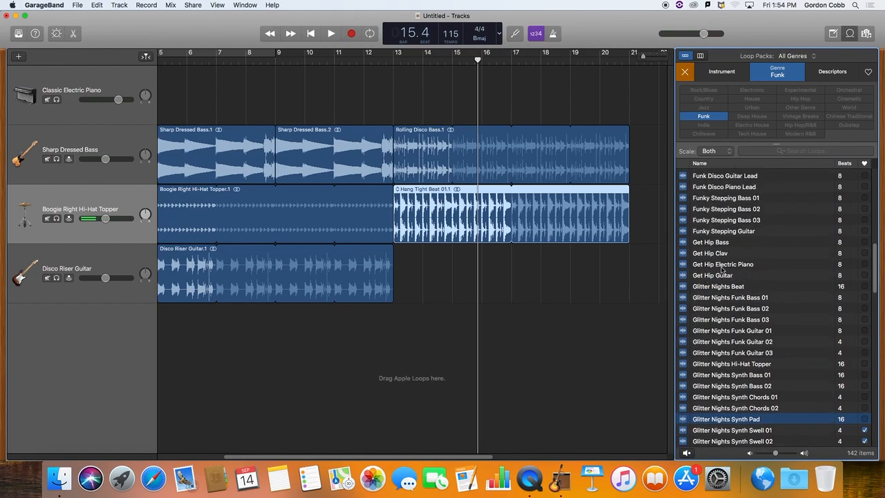
{"action": "left_click", "coordinate": [728, 276]}
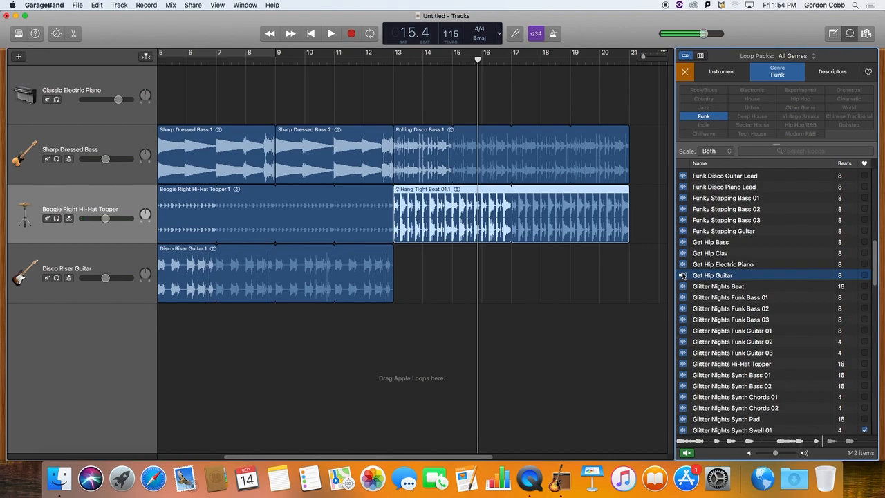
{"action": "left_click_drag", "start_coordinate": [683, 275], "coordinate": [399, 279]}
{"action": "left_click_drag", "start_coordinate": [451, 251], "coordinate": [629, 253]}
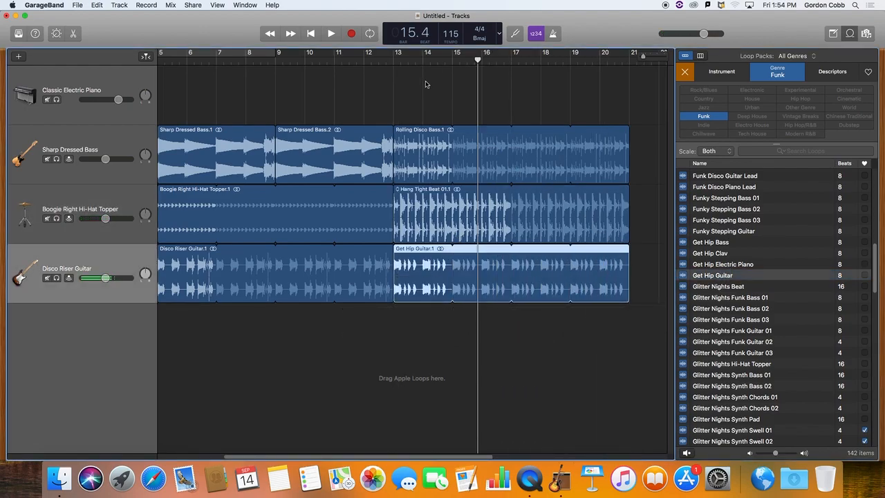
{"action": "left_click", "coordinate": [397, 60]}
{"action": "key", "text": "space"}
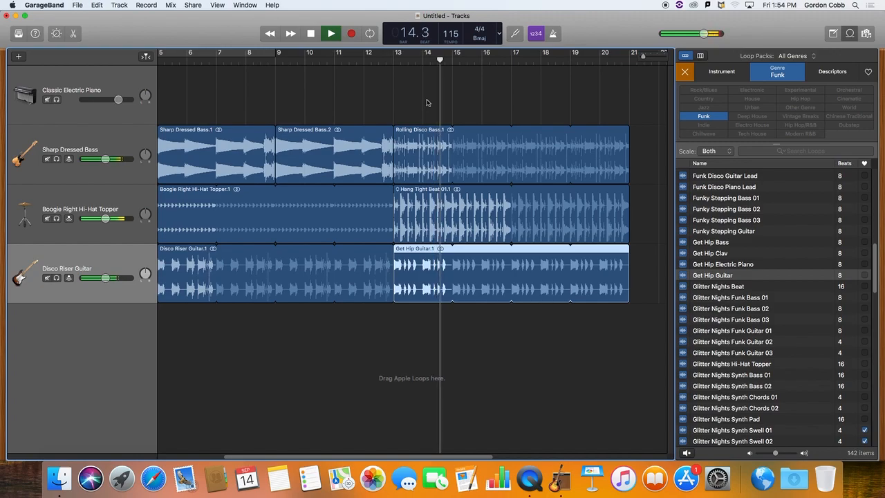
{"action": "key", "text": "space"}
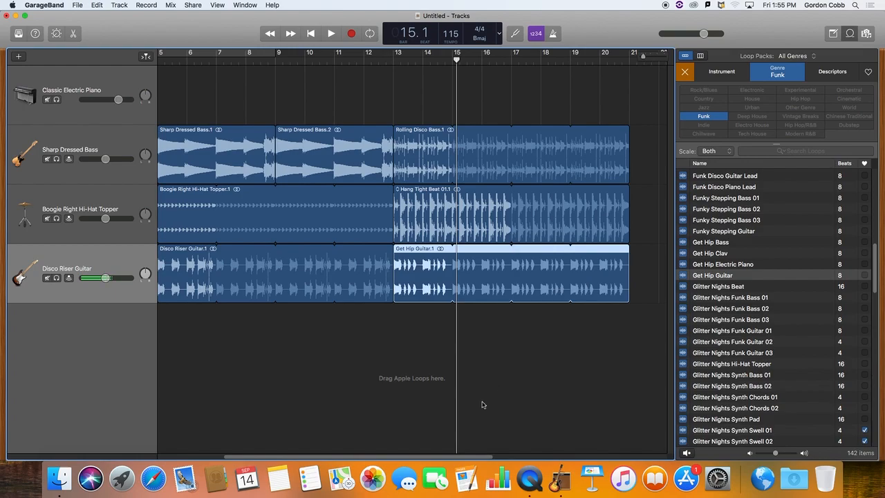
Raise the master volume slightly and zoom the timeline out to show the whole arrangement.
{"action": "left_click_drag", "start_coordinate": [482, 458], "coordinate": [521, 456]}
{"action": "mouse_move", "coordinate": [705, 33]}
{"action": "left_mouse_down"}
{"action": "mouse_move", "coordinate": [694, 36]}
{"action": "mouse_move", "coordinate": [709, 33]}
{"action": "left_mouse_up"}
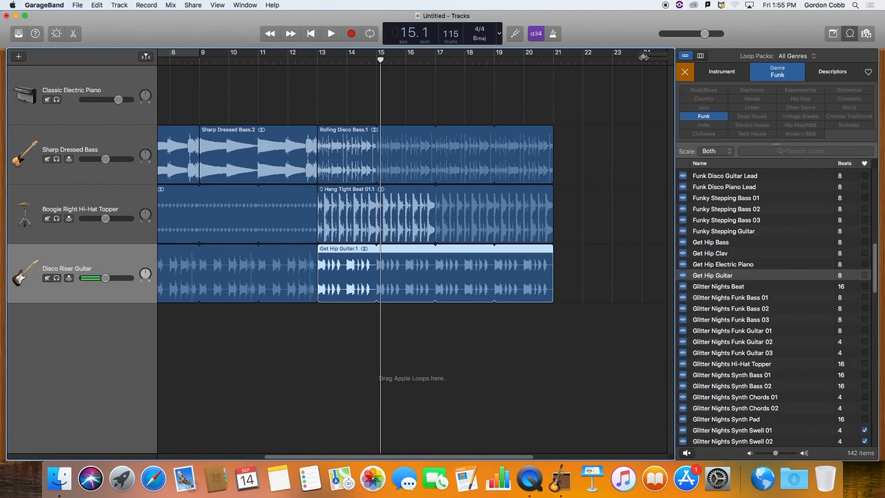
{"action": "left_click_drag", "start_coordinate": [643, 57], "coordinate": [642, 58]}
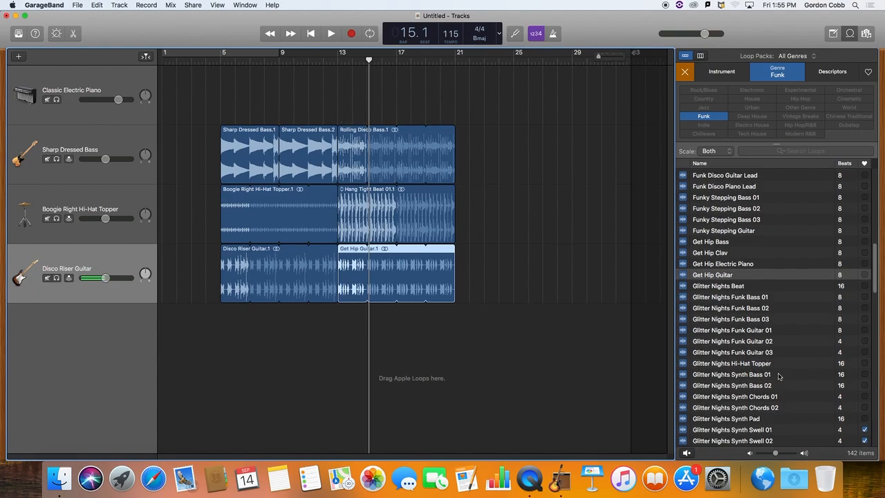
Preview the Throwback Funk Synth FX loop, mark it as a favorite and place it on a new track at bar 21.
{"action": "scroll", "coordinate": [780, 374], "scroll_direction": "down", "scroll_amount": 15}
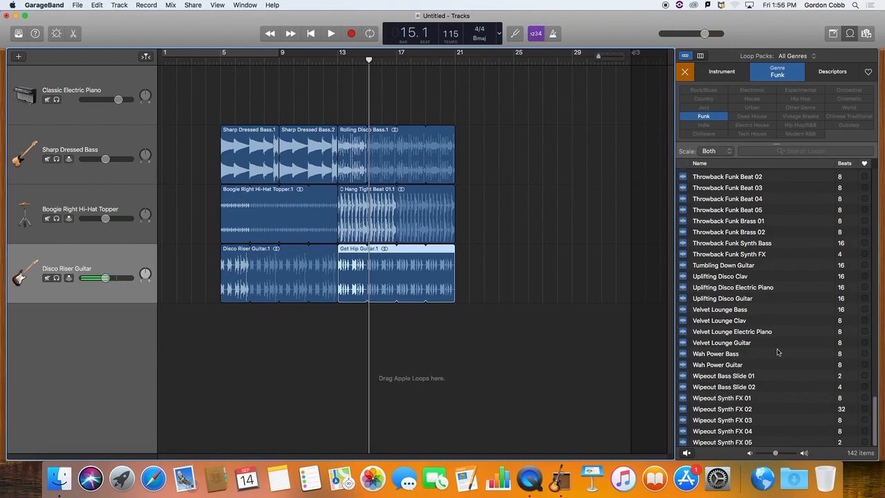
{"action": "left_click", "coordinate": [683, 255]}
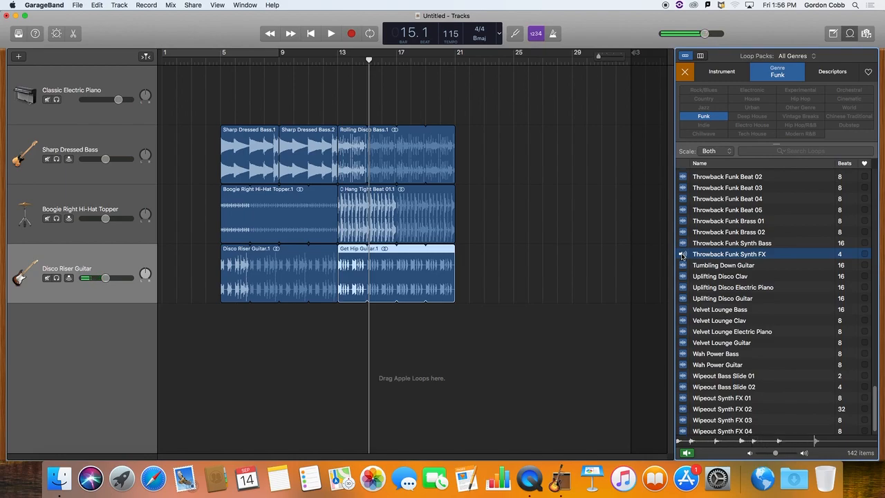
{"action": "left_click", "coordinate": [864, 254]}
{"action": "left_click_drag", "start_coordinate": [683, 255], "coordinate": [458, 316]}
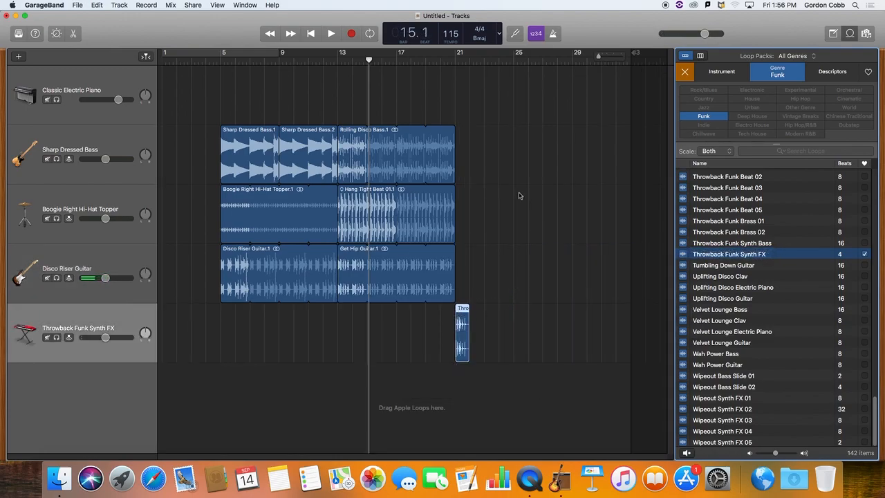
Set the playhead to bar 21, compare the two Glitter Nights Synth Swell loops, and place Swell 01 on a new track at bar 21.
{"action": "left_click_drag", "start_coordinate": [368, 59], "coordinate": [455, 59]}
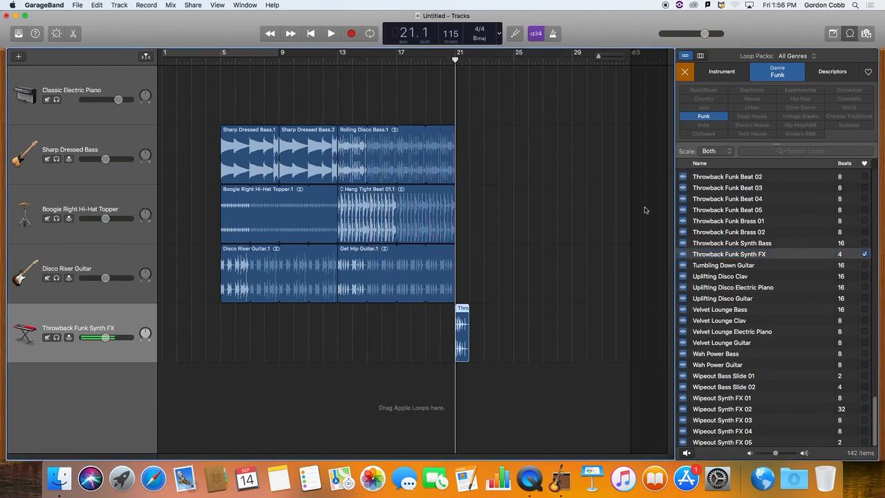
{"action": "scroll", "coordinate": [787, 302], "scroll_direction": "up", "scroll_amount": 1}
{"action": "scroll", "coordinate": [787, 303], "scroll_direction": "up", "scroll_amount": 10}
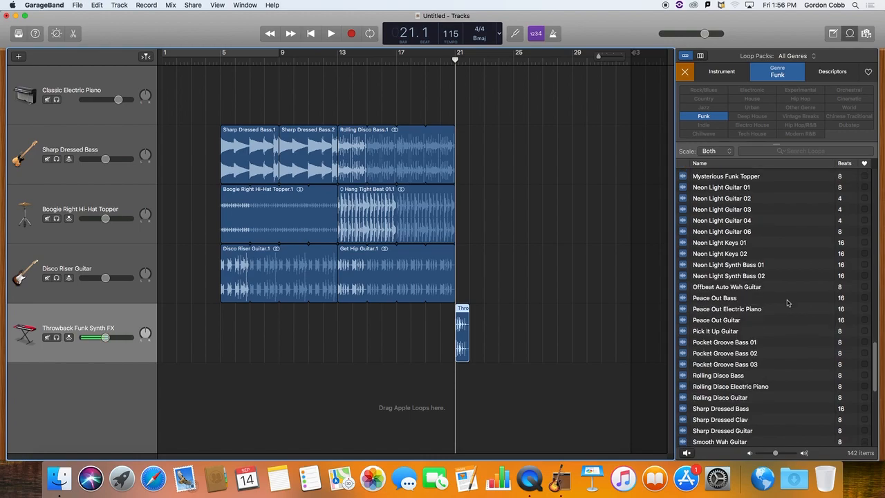
{"action": "scroll", "coordinate": [788, 302], "scroll_direction": "up", "scroll_amount": 10}
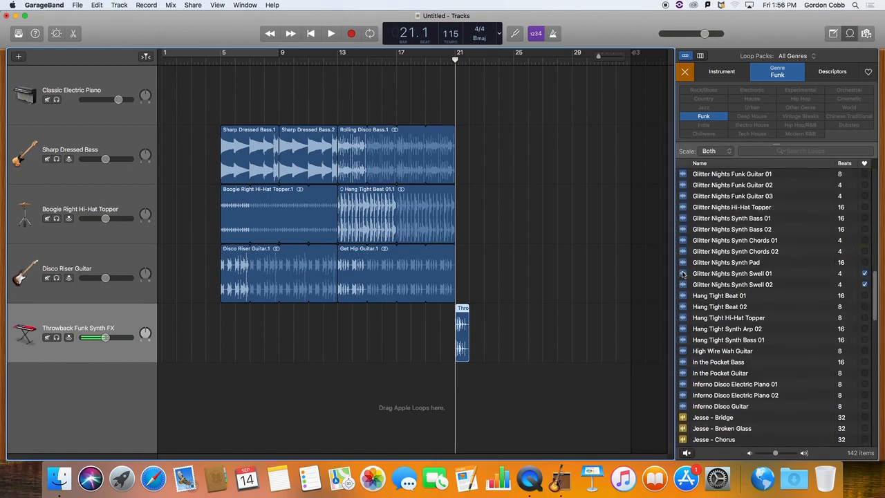
{"action": "left_click", "coordinate": [684, 274]}
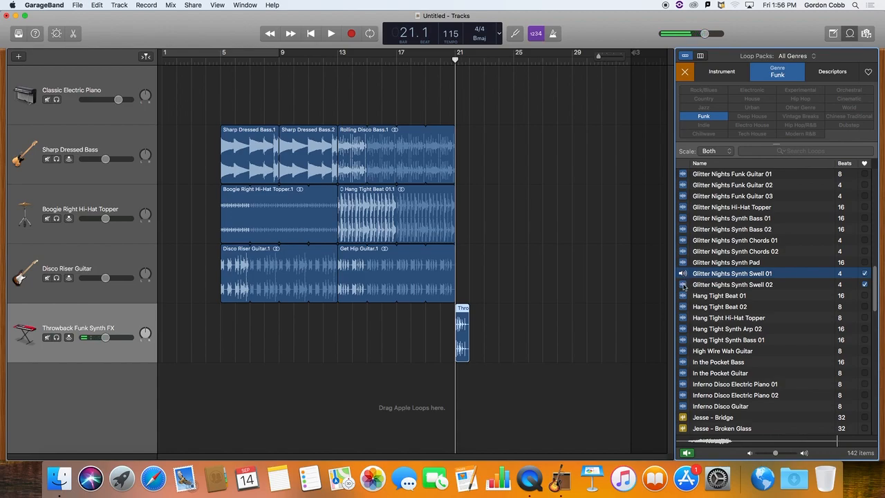
{"action": "left_click", "coordinate": [684, 285]}
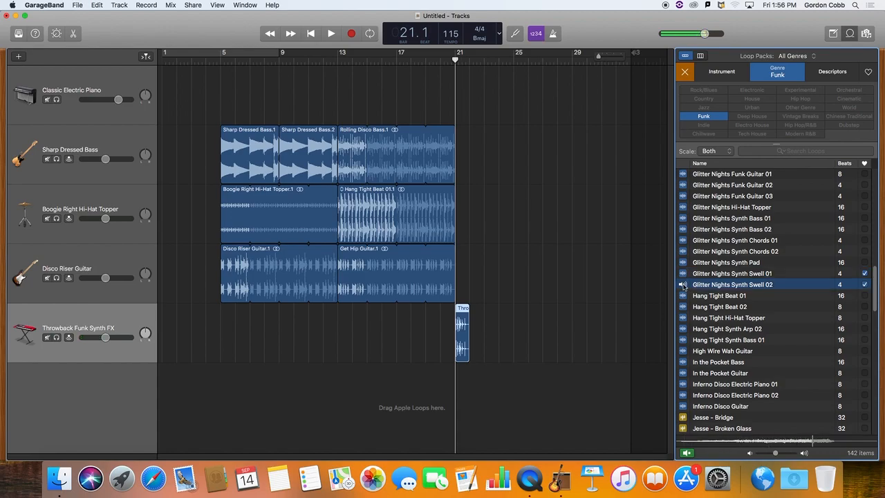
{"action": "left_click", "coordinate": [683, 274]}
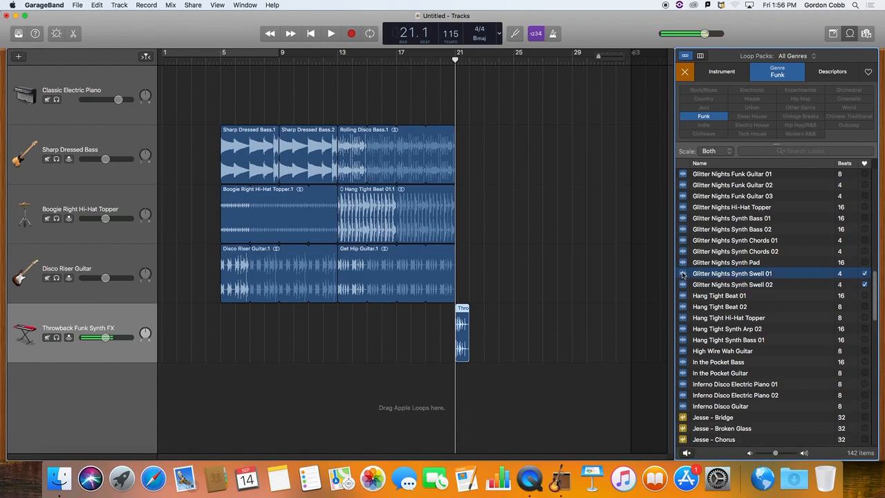
{"action": "left_click_drag", "start_coordinate": [684, 274], "coordinate": [459, 376]}
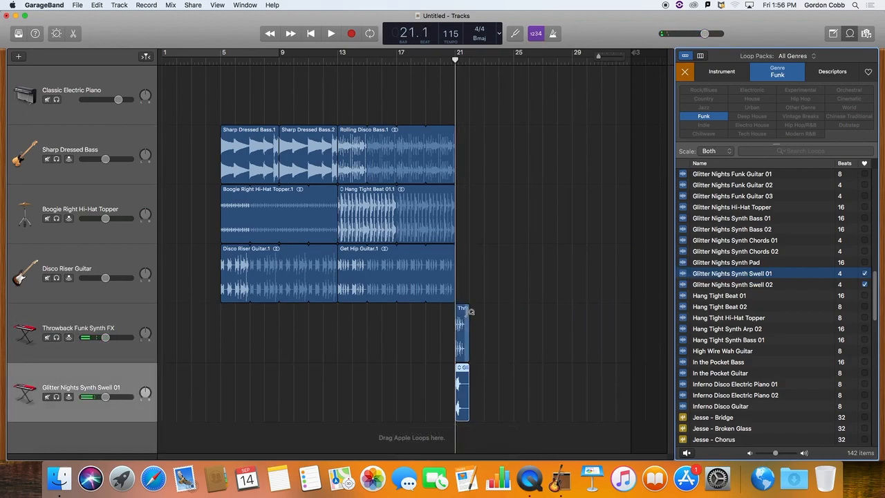
Loop the Throwback Funk Synth FX region to bar 23 and add Glitter Nights Synth Swell 02 at bar 22 on the Swell 01 track.
{"action": "left_click_drag", "start_coordinate": [472, 313], "coordinate": [484, 309]}
{"action": "left_click_drag", "start_coordinate": [688, 285], "coordinate": [471, 380]}
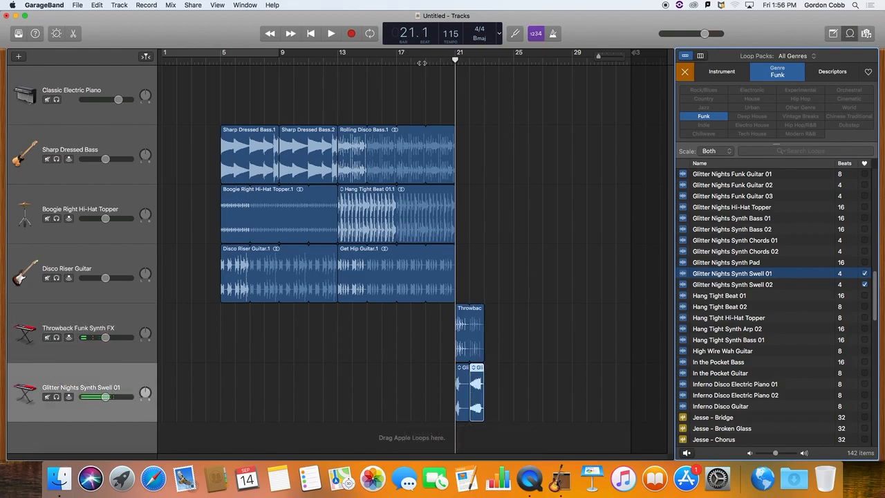
Play the arrangement from shortly before bar 19 through the synth-effects transition at bars 21 to 23.
{"action": "left_click", "coordinate": [424, 62]}
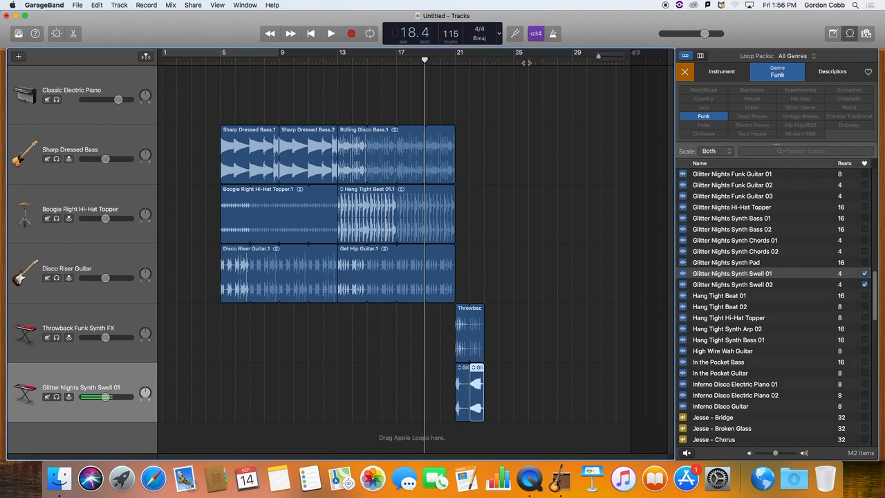
{"action": "key", "text": "space"}
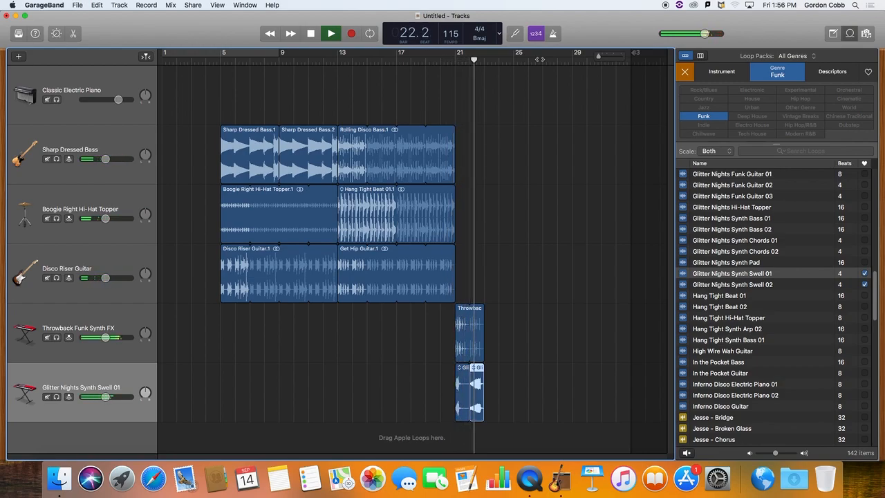
{"action": "key", "text": "space"}
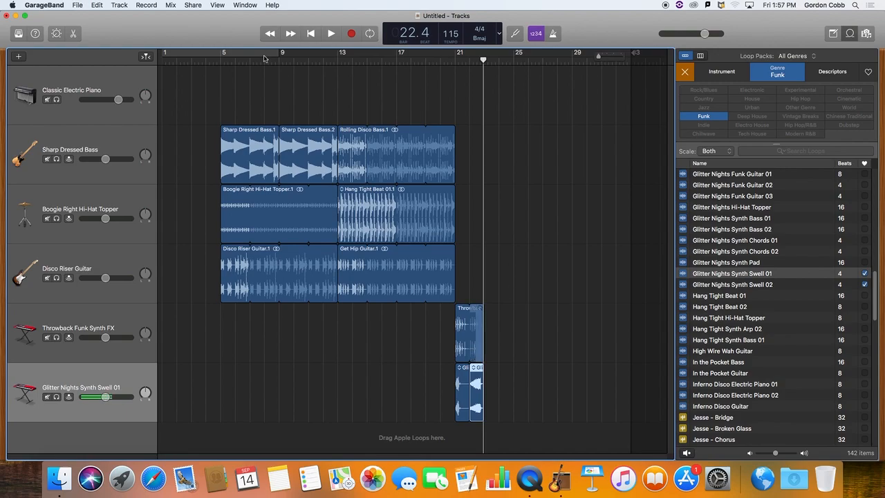
Set the playhead to bar 23 and copy all bass, drum and guitar regions of bars 5 to 21 so they start there.
{"action": "mouse_move", "coordinate": [483, 61]}
{"action": "left_mouse_down"}
{"action": "mouse_move", "coordinate": [543, 61]}
{"action": "mouse_move", "coordinate": [485, 63]}
{"action": "left_mouse_up"}
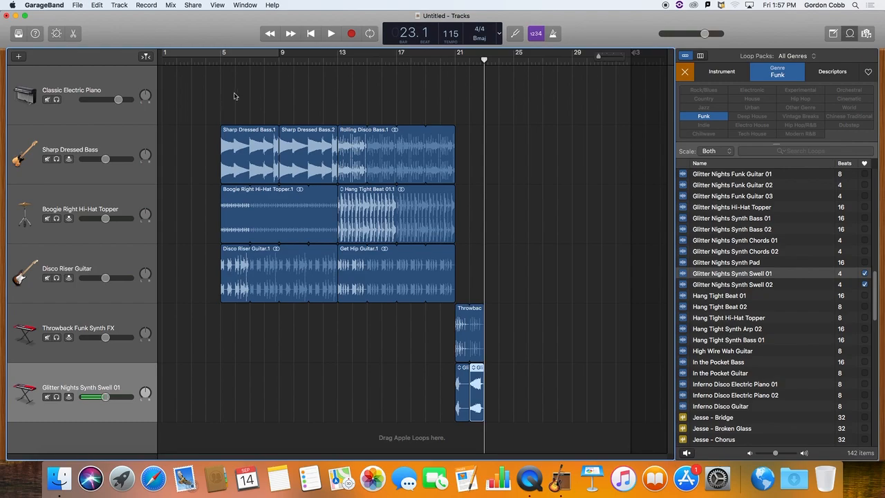
{"action": "left_click_drag", "start_coordinate": [234, 97], "coordinate": [441, 317]}
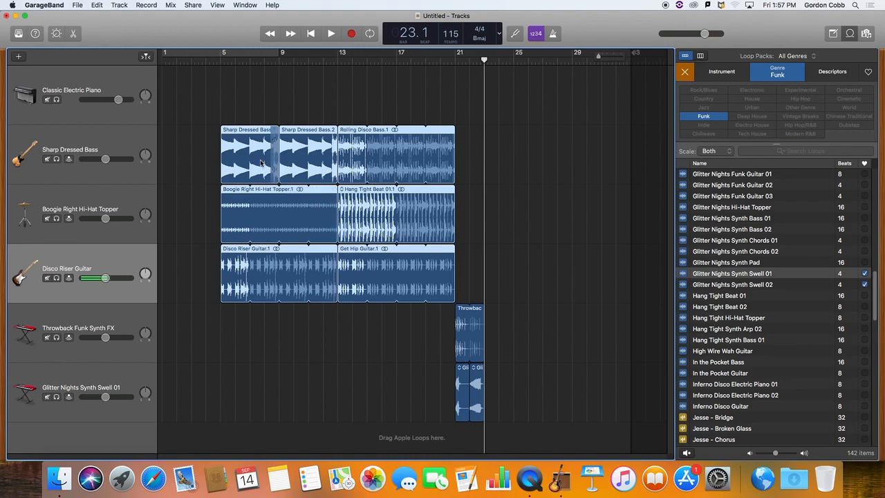
{"action": "left_click_drag", "start_coordinate": [242, 153], "coordinate": [505, 153]}
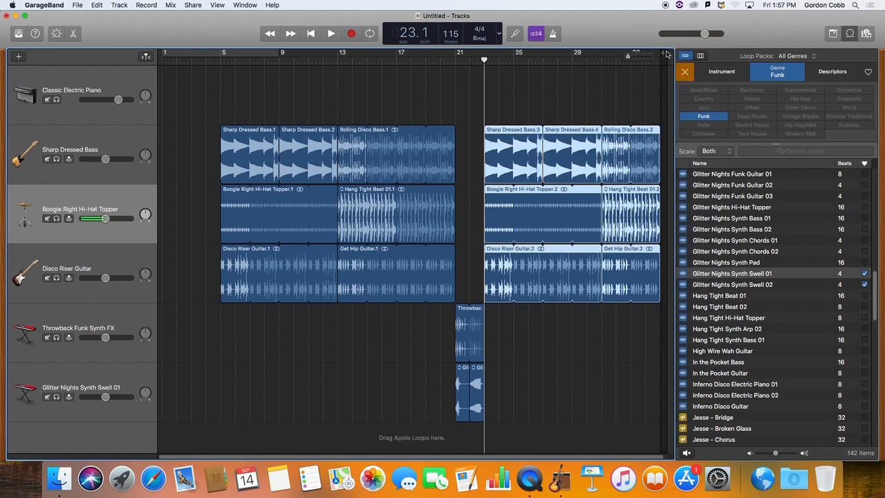
Extend the project's end marker to about bar 60, beyond the copied section.
{"action": "left_click_drag", "start_coordinate": [663, 53], "coordinate": [681, 55]}
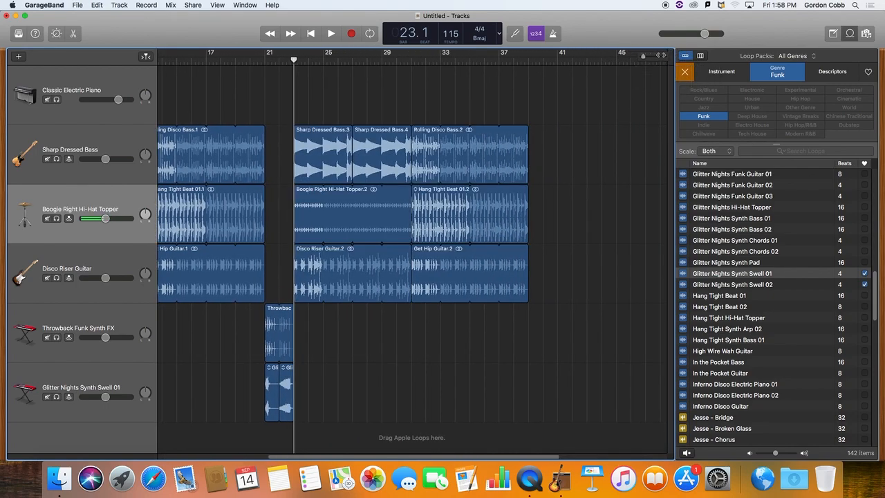
{"action": "key", "text": "super+Right"}
{"action": "key", "text": "super+Right"}
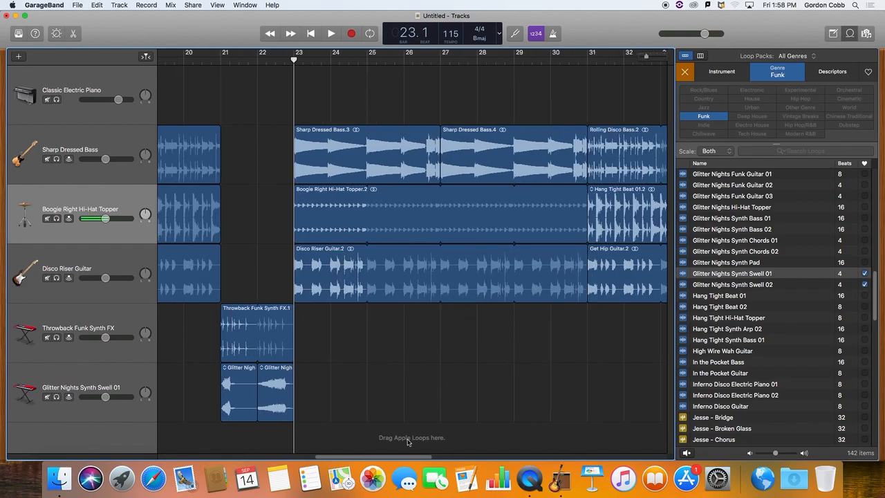
{"action": "left_click_drag", "start_coordinate": [415, 456], "coordinate": [689, 483]}
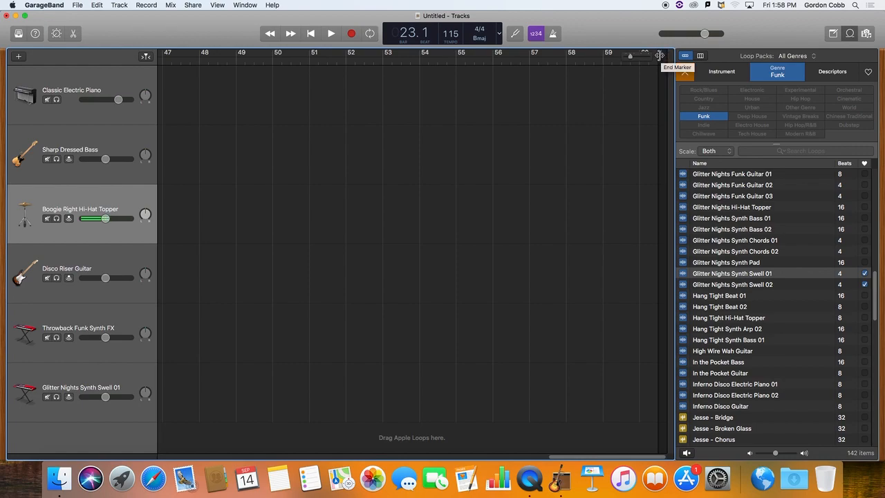
{"action": "left_click_drag", "start_coordinate": [643, 458], "coordinate": [467, 462]}
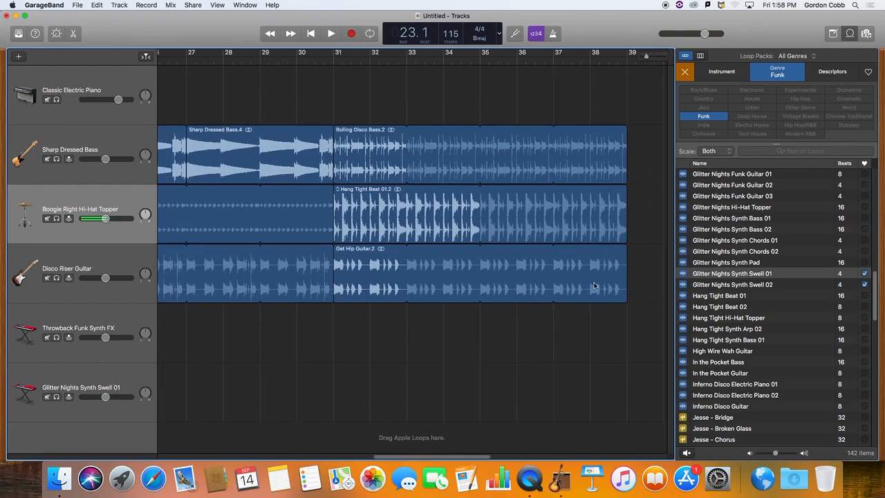
{"action": "left_click_drag", "start_coordinate": [646, 58], "coordinate": [640, 60]}
{"action": "left_click_drag", "start_coordinate": [460, 460], "coordinate": [330, 457]}
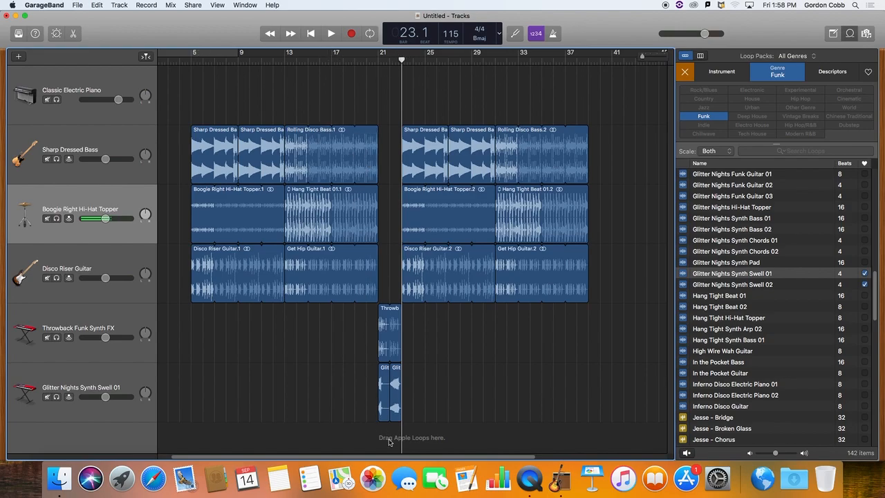
{"action": "left_click_drag", "start_coordinate": [409, 458], "coordinate": [383, 458]}
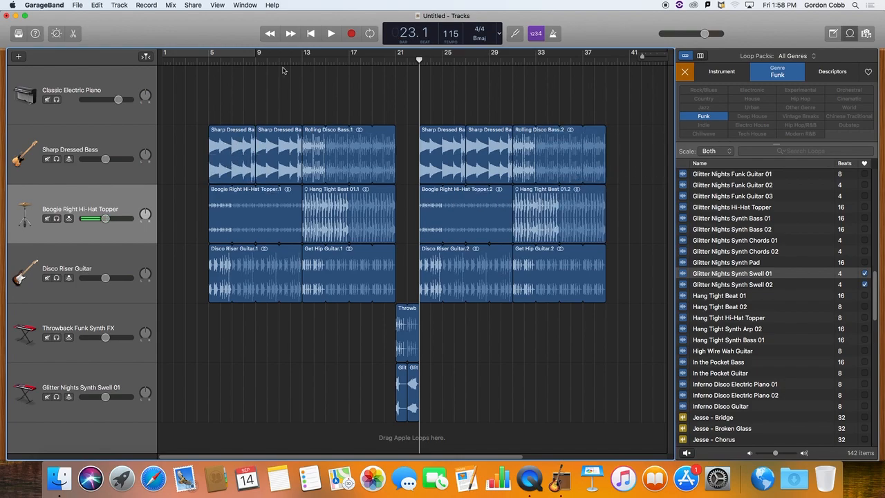
Copy the first Sharp Dressed Bass region to bar 1 and play the song from the beginning into the bar 5 section.
{"action": "left_click", "coordinate": [236, 147]}
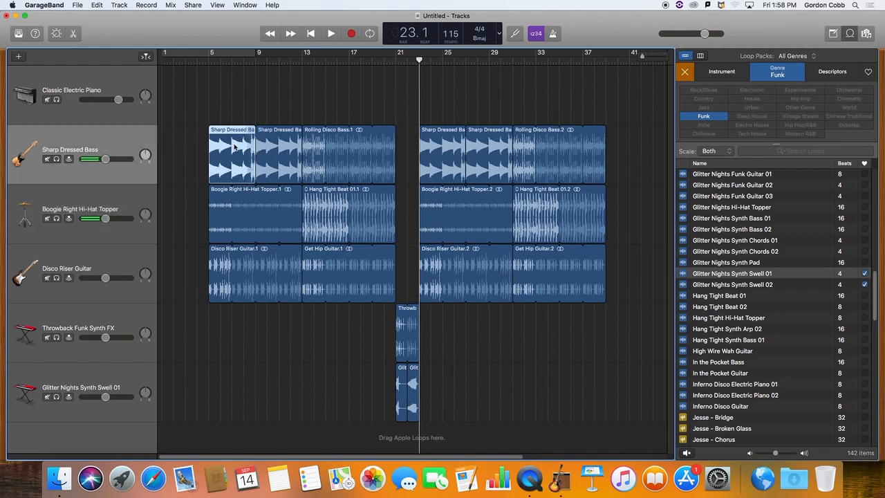
{"action": "left_click_drag", "start_coordinate": [235, 147], "coordinate": [186, 147]}
{"action": "left_click", "coordinate": [164, 62]}
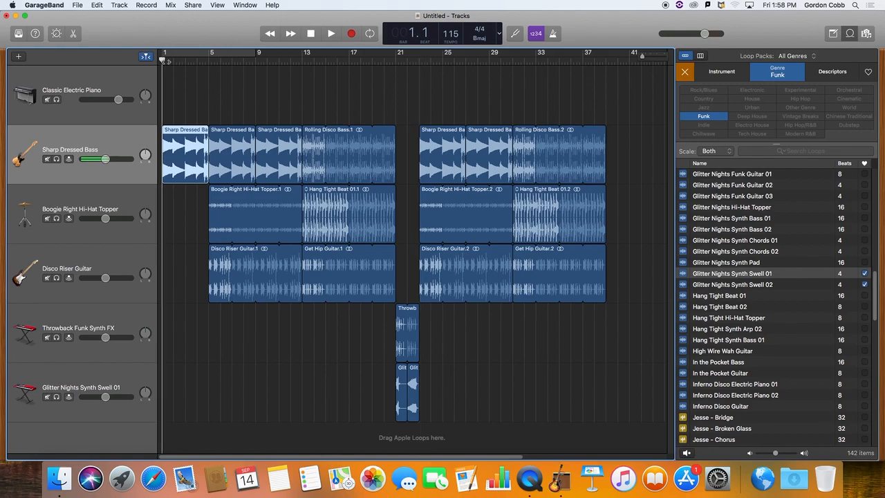
{"action": "key", "text": "space"}
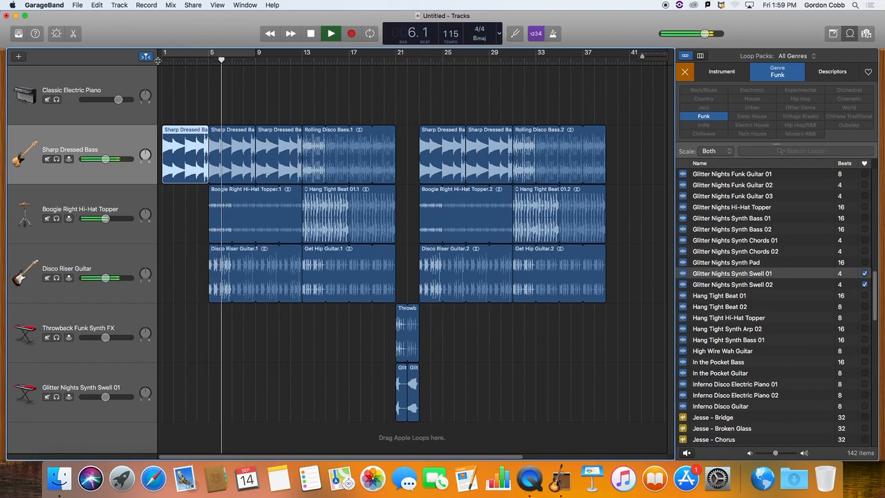
{"action": "key", "text": "space"}
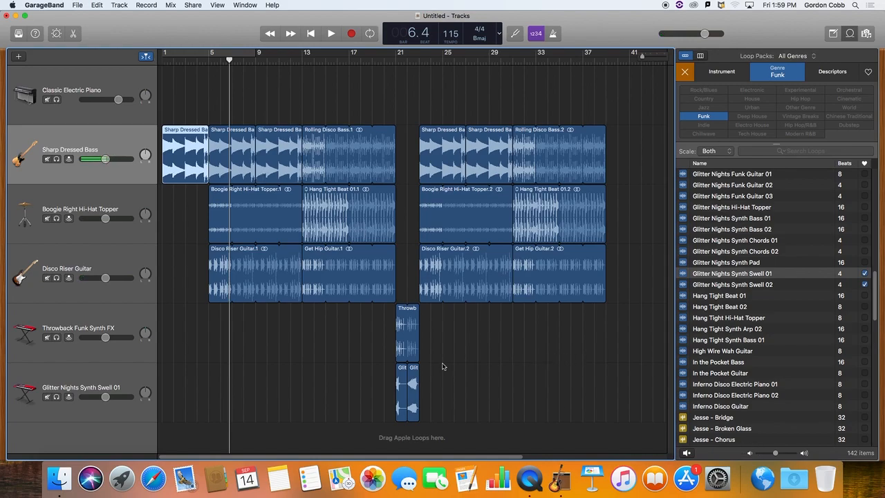
Copy the Throwback Funk Synth FX region to bar 1 and loop it up to bar 5.
{"action": "left_click", "coordinate": [402, 329]}
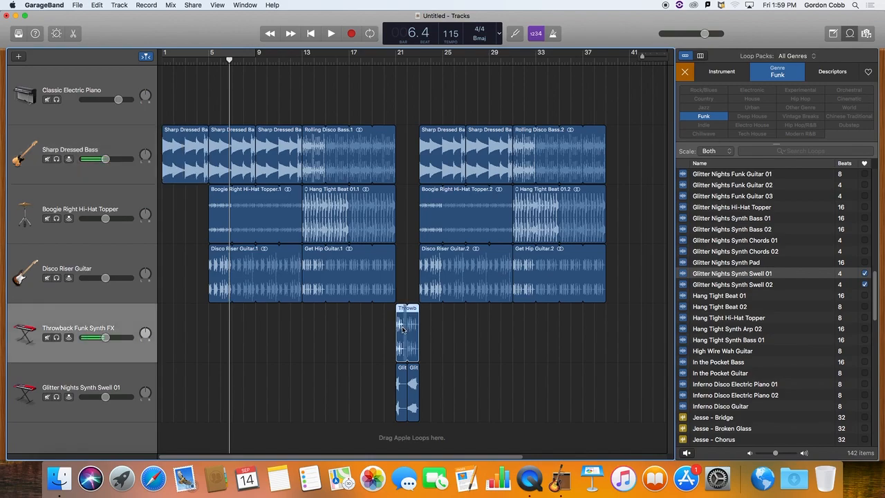
{"action": "left_click_drag", "start_coordinate": [403, 330], "coordinate": [206, 309]}
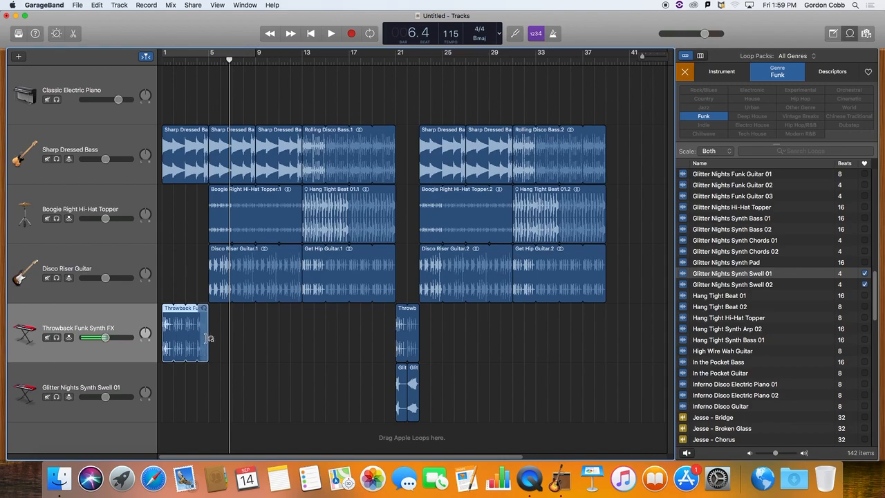
Show automation and draw a volume fade-in on the Throwback Funk Synth FX track, rising from silence at bar 1 to normal level at bar 5.
{"action": "left_click", "coordinate": [147, 4]}
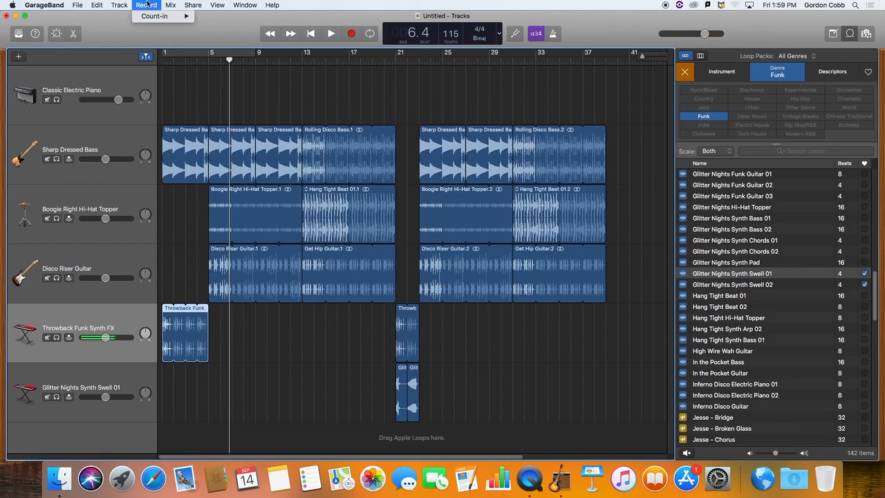
{"action": "mouse_move", "coordinate": [122, 4]}
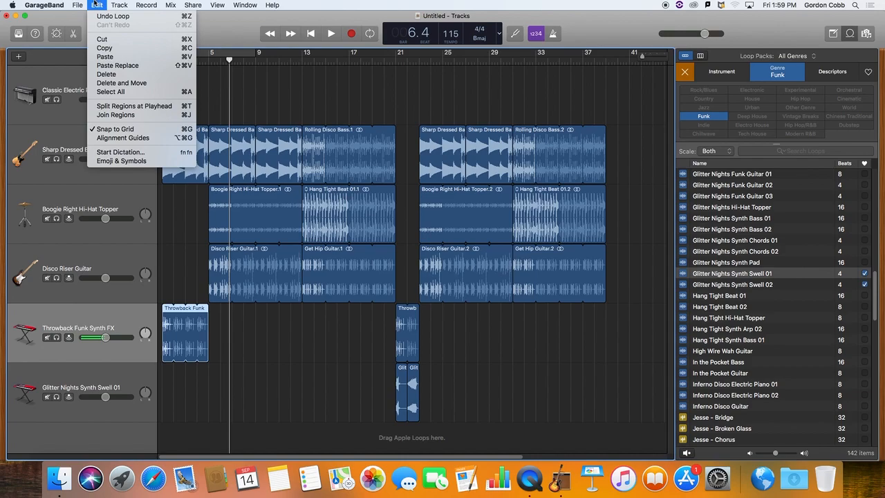
{"action": "mouse_move", "coordinate": [168, 4]}
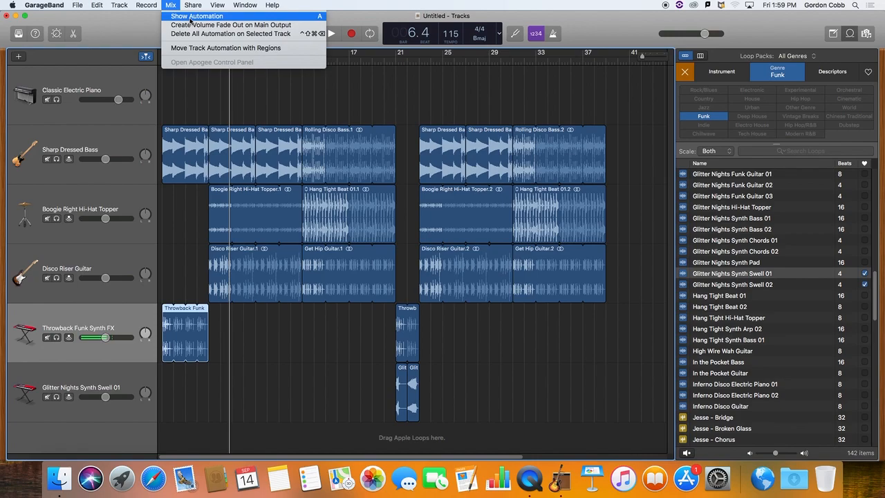
{"action": "left_click", "coordinate": [190, 16]}
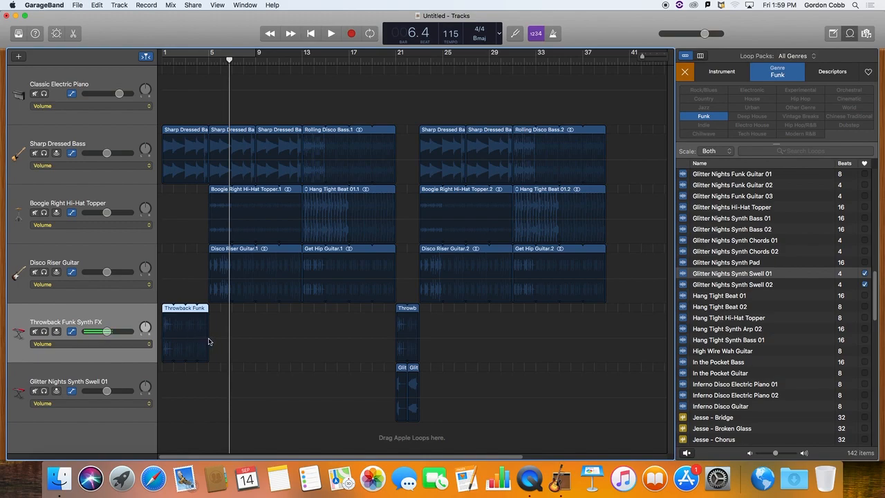
{"action": "key", "text": "a"}
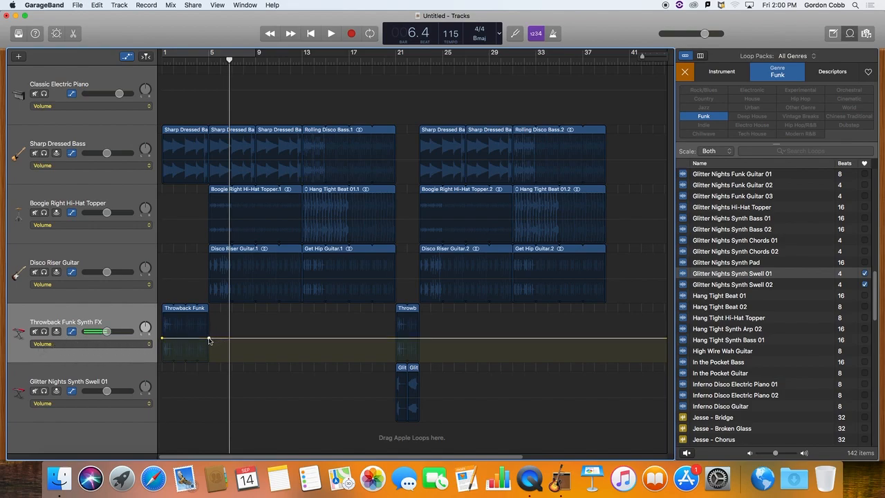
{"action": "left_click", "coordinate": [208, 340]}
{"action": "left_click_drag", "start_coordinate": [162, 340], "coordinate": [162, 357]}
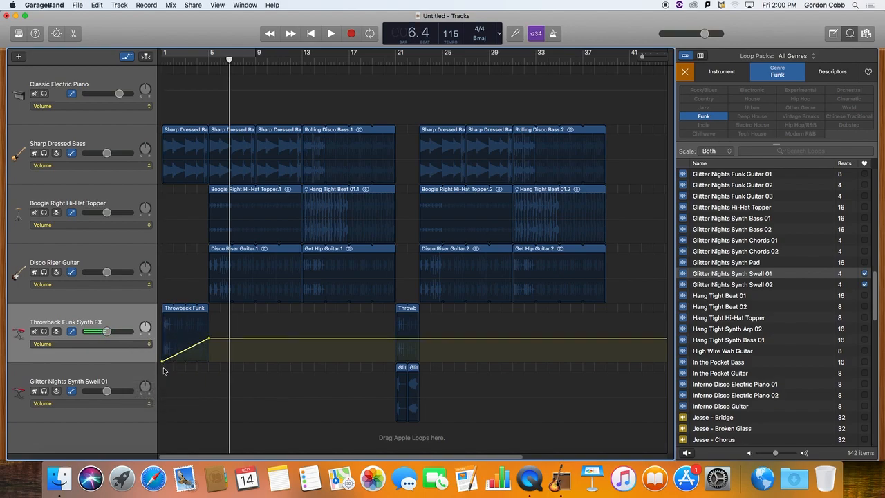
Solo the Throwback Funk Synth FX track, listen to its fade-in from bar 1, and turn the solo off.
{"action": "left_click", "coordinate": [45, 332]}
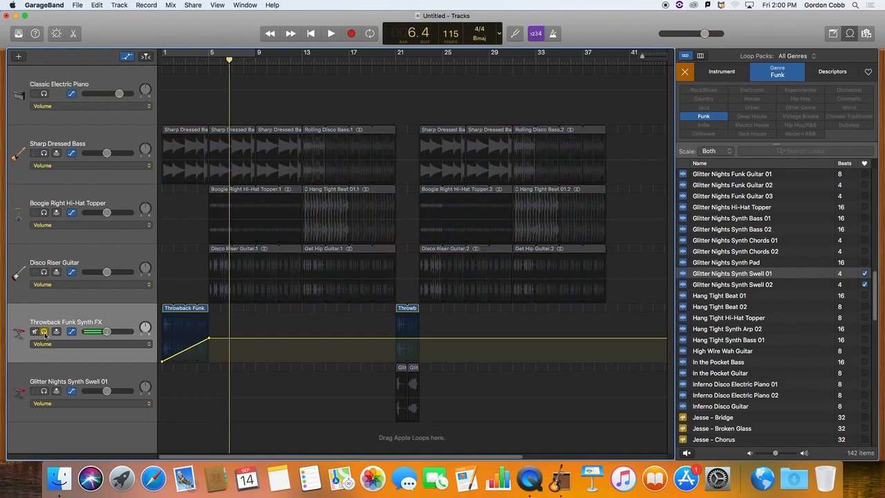
{"action": "key", "text": "Return"}
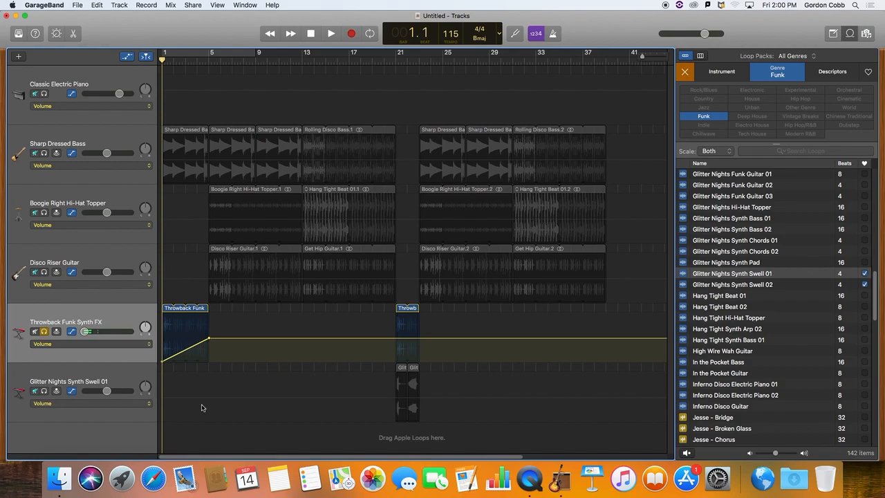
{"action": "key", "text": "space"}
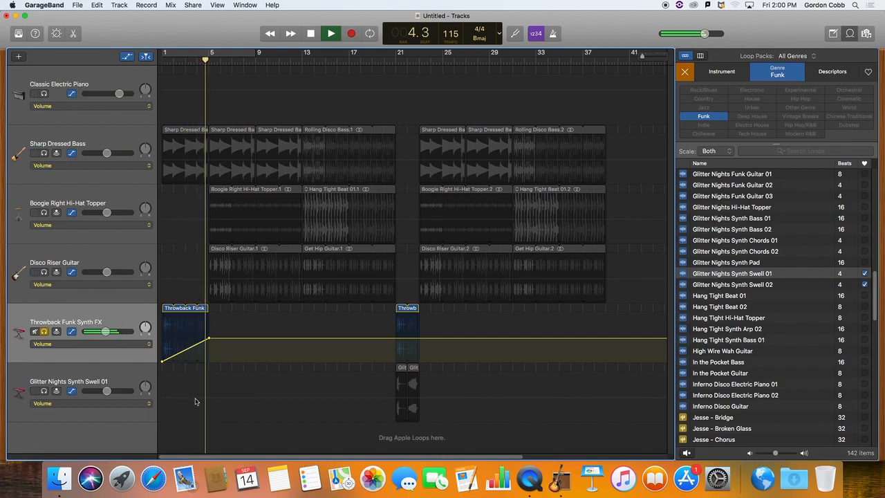
{"action": "key", "text": "space"}
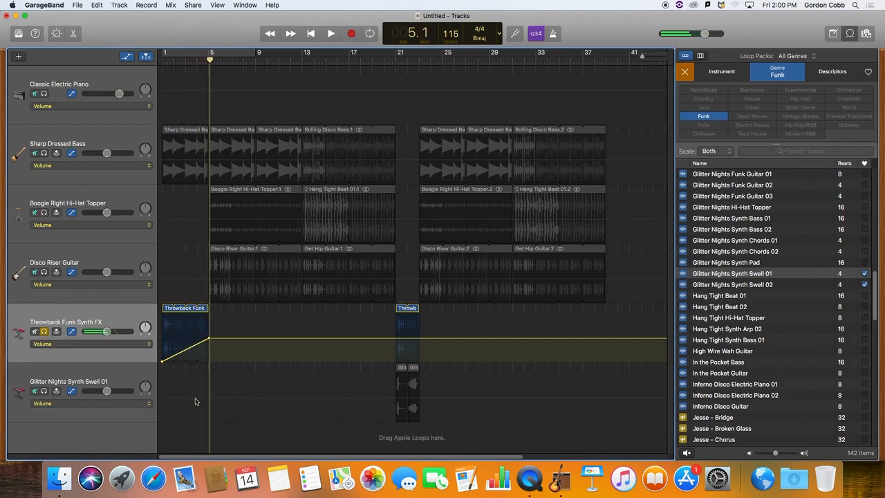
{"action": "left_click", "coordinate": [44, 331]}
{"action": "left_click_drag", "start_coordinate": [205, 338], "coordinate": [209, 339]}
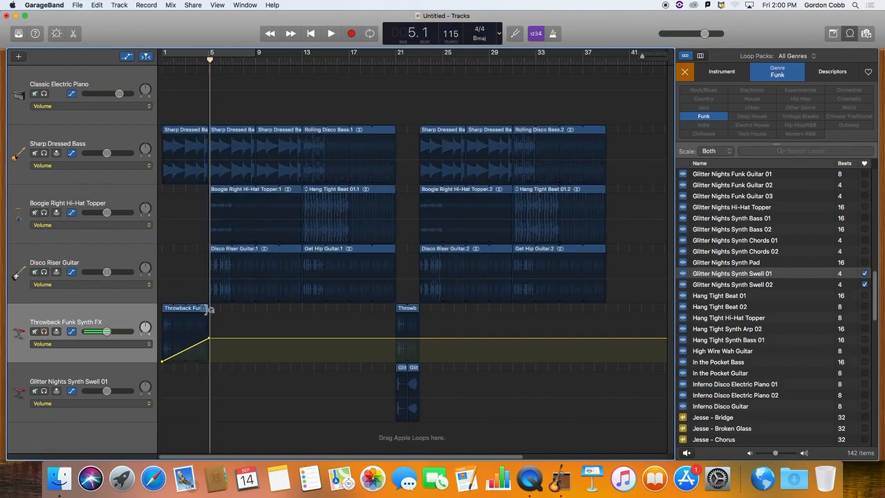
Hide the automation and play the intro from bar 1 with all tracks into the bar 5 section.
{"action": "key", "text": "a"}
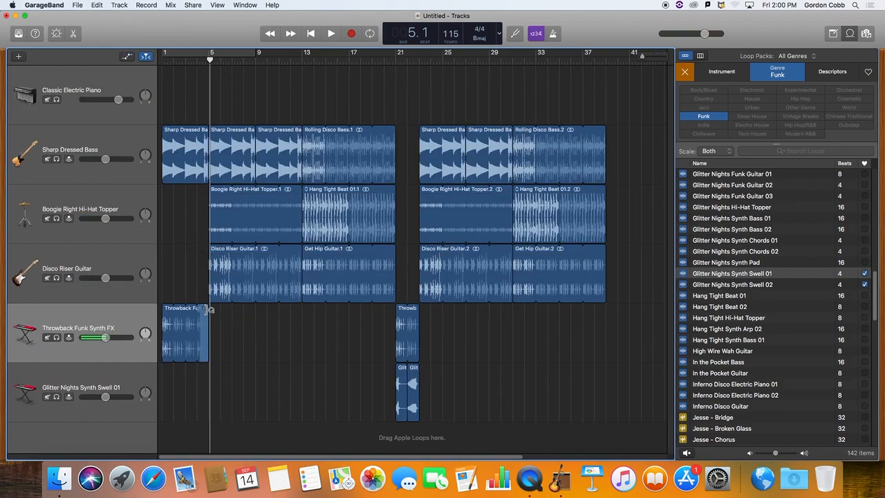
{"action": "key", "text": "Return"}
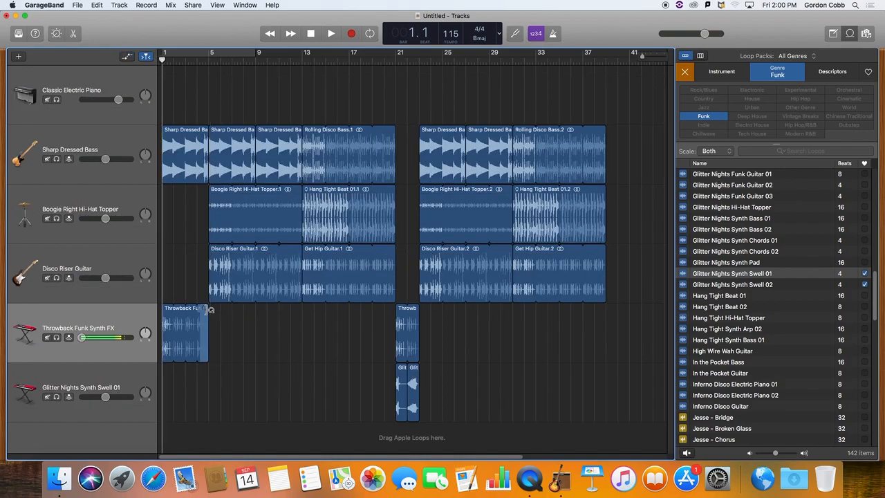
{"action": "key", "text": "space"}
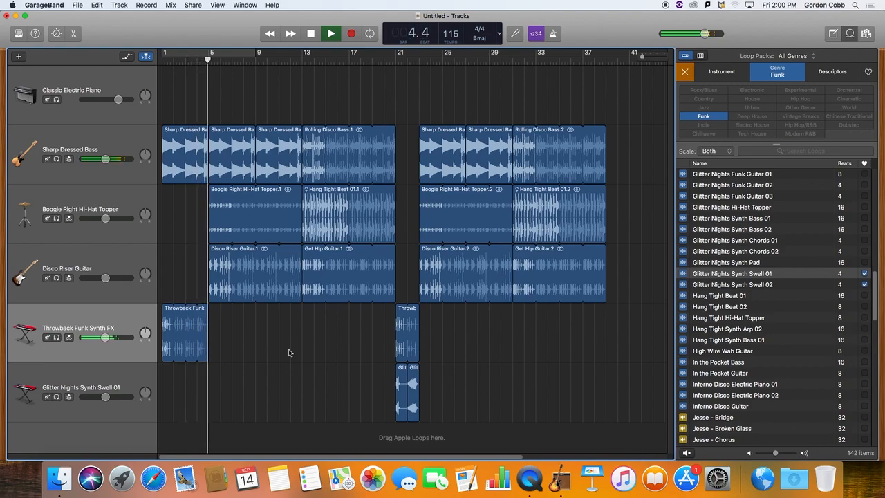
{"action": "key", "text": "space"}
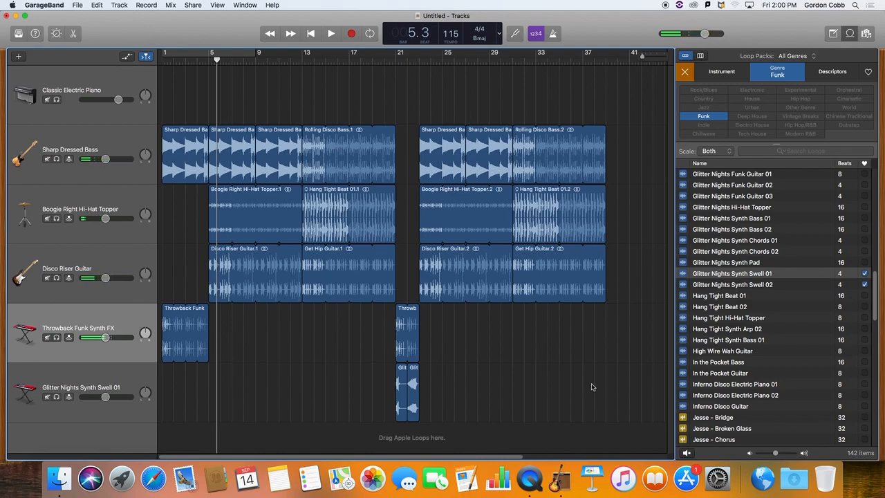
{"action": "left_click_drag", "start_coordinate": [509, 458], "coordinate": [538, 459]}
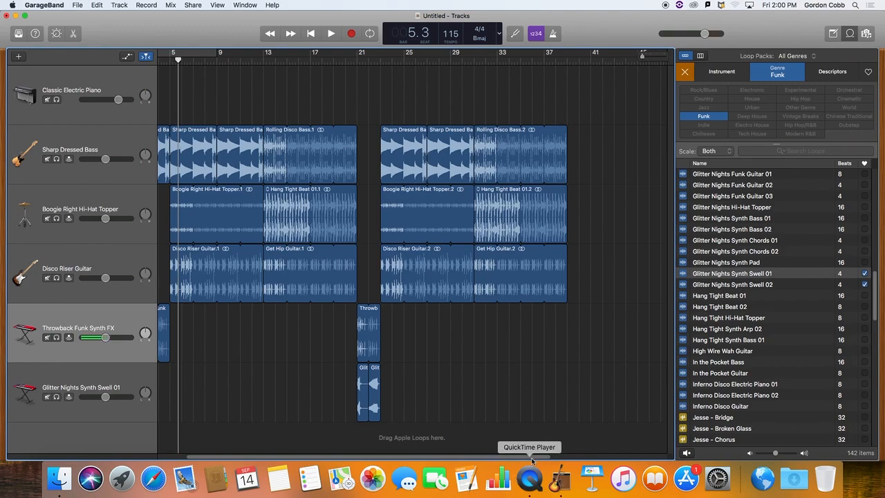
{"action": "left_click_drag", "start_coordinate": [513, 459], "coordinate": [485, 459]}
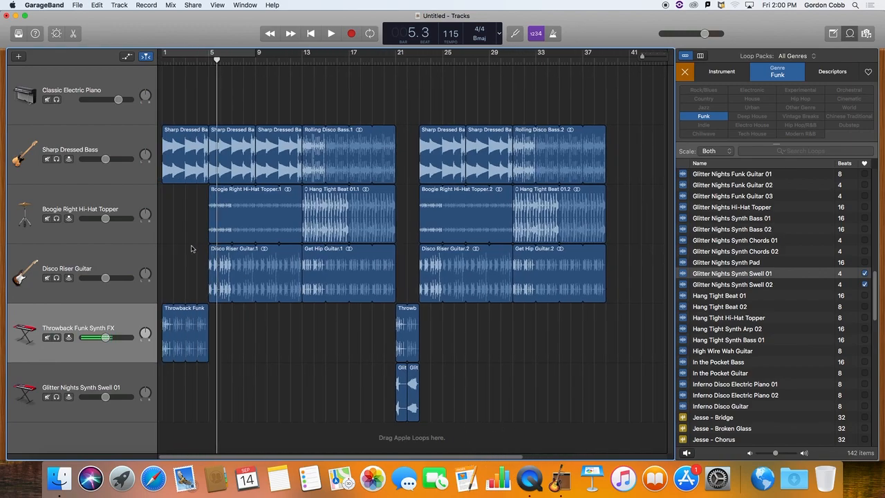
Copy the bar 1 Sharp Dressed Bass and Throwback Funk Synth FX regions to bar 39.
{"action": "left_click_drag", "start_coordinate": [177, 95], "coordinate": [181, 310]}
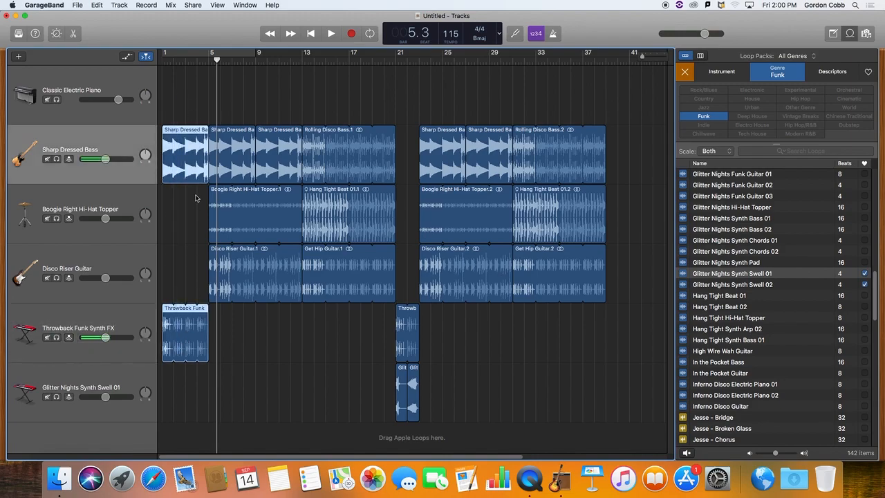
{"action": "left_click_drag", "start_coordinate": [173, 136], "coordinate": [621, 145]}
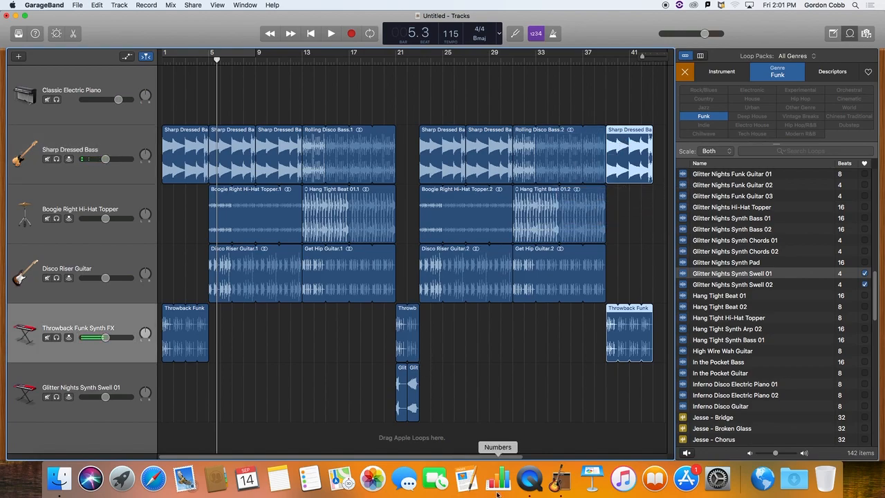
Show automation, add a Throwback Funk Synth FX volume point at bar 39, and fade Sharp Dressed Bass to silence from bar 39 to 43.
{"action": "left_click_drag", "start_coordinate": [508, 457], "coordinate": [608, 458]}
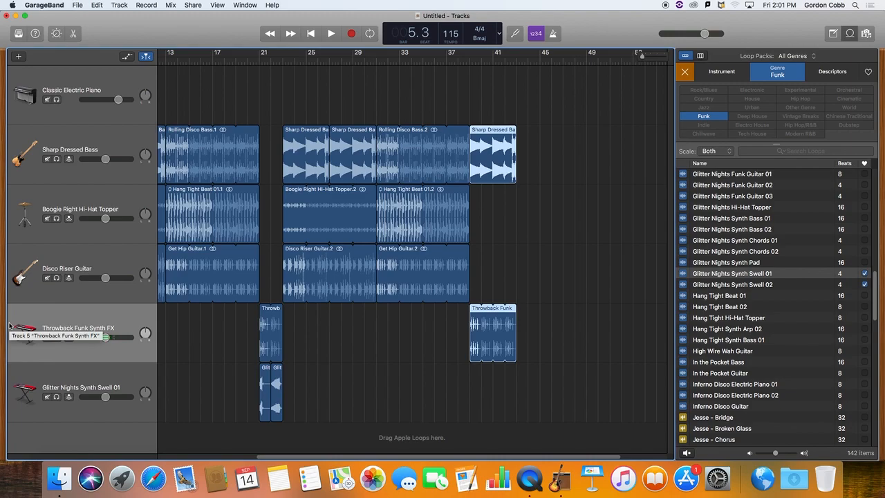
{"action": "key", "text": "a"}
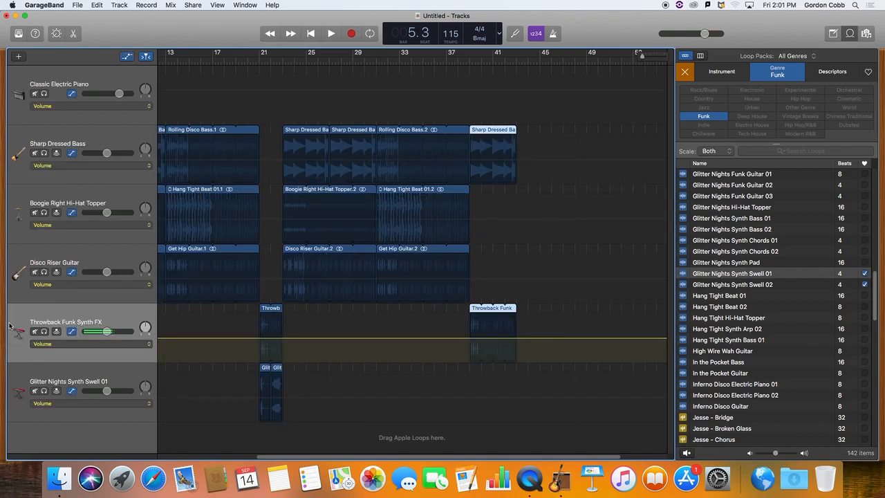
{"action": "left_click", "coordinate": [470, 339]}
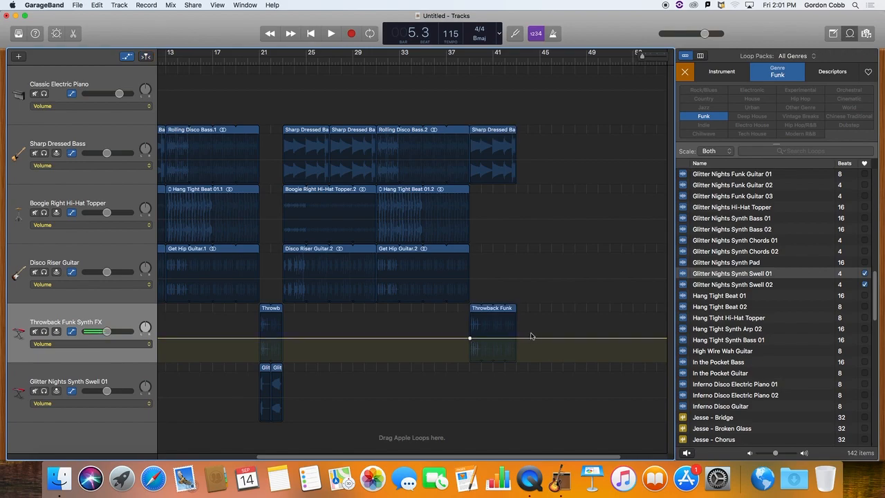
{"action": "left_click", "coordinate": [470, 163]}
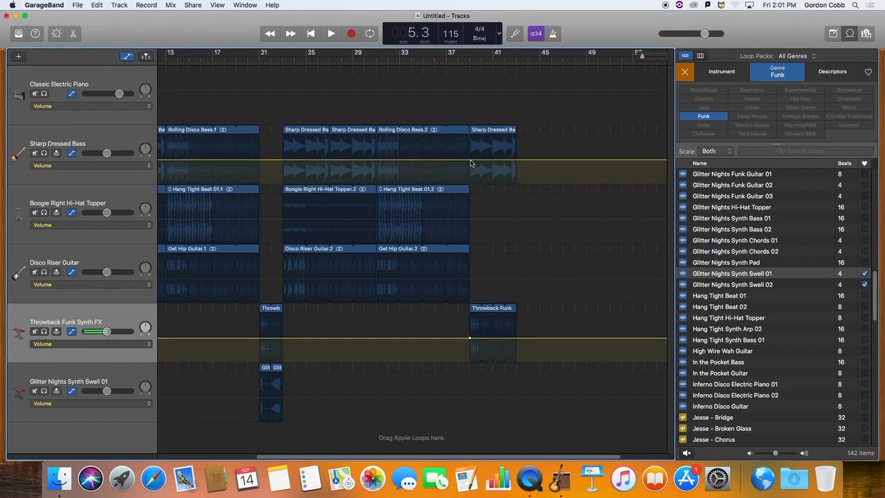
{"action": "left_click", "coordinate": [470, 161]}
{"action": "left_click_drag", "start_coordinate": [517, 160], "coordinate": [518, 184]}
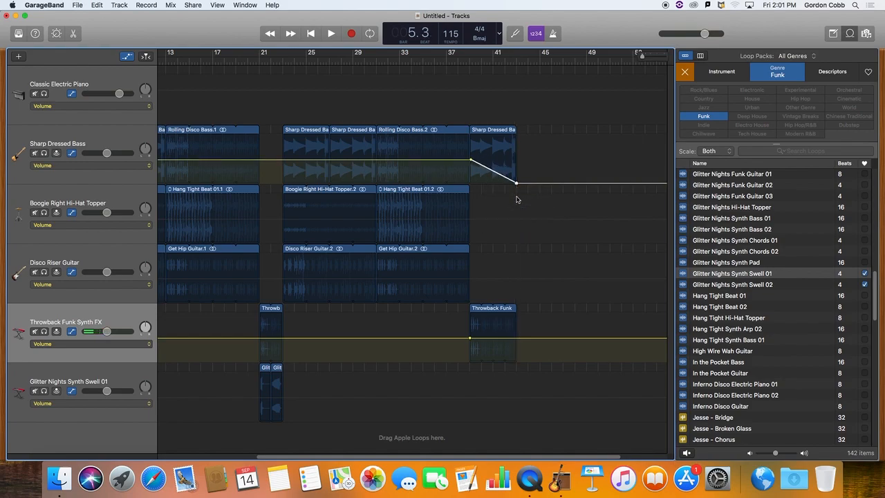
Play the outro from bar 38 through its end and hide the automation.
{"action": "left_click", "coordinate": [458, 61]}
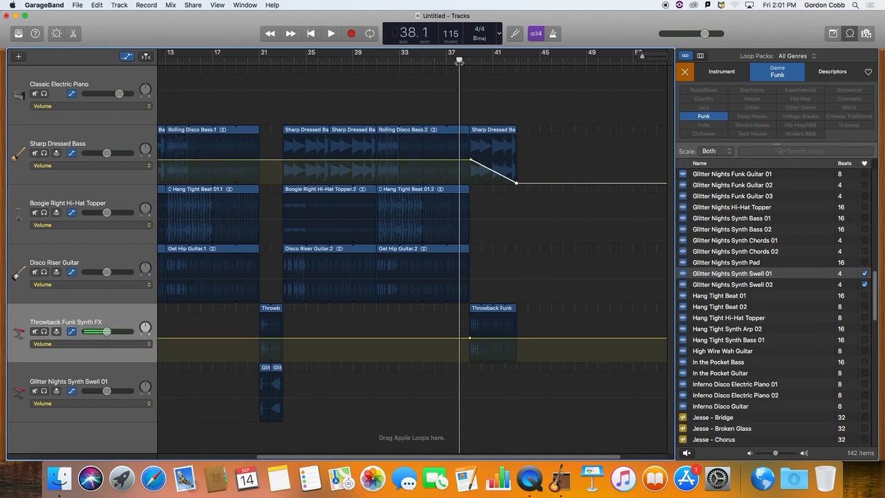
{"action": "key", "text": "space"}
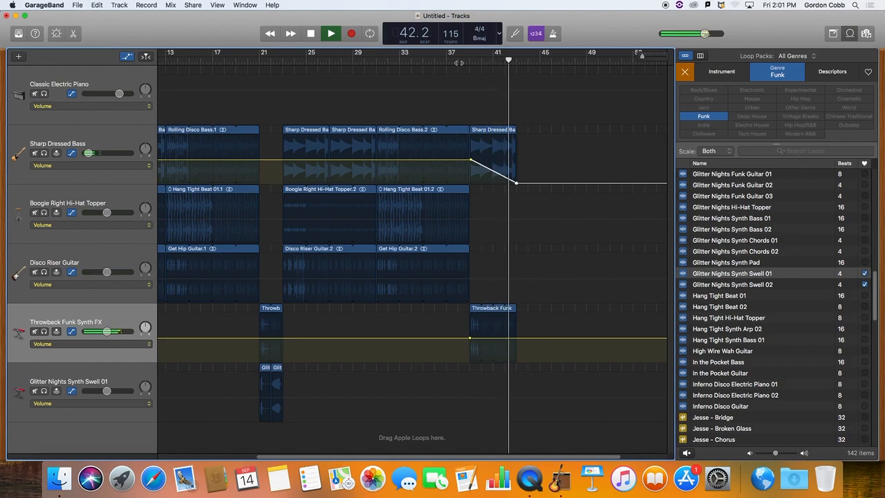
{"action": "key", "text": "space"}
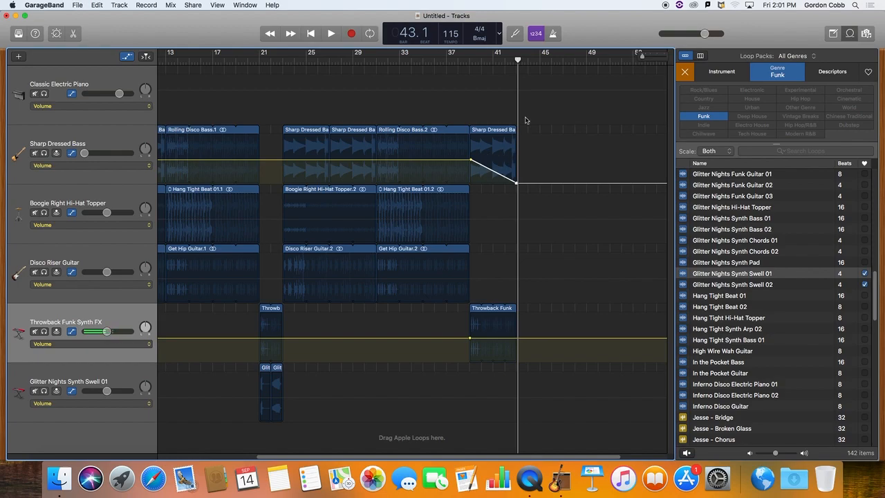
{"action": "key", "text": "a"}
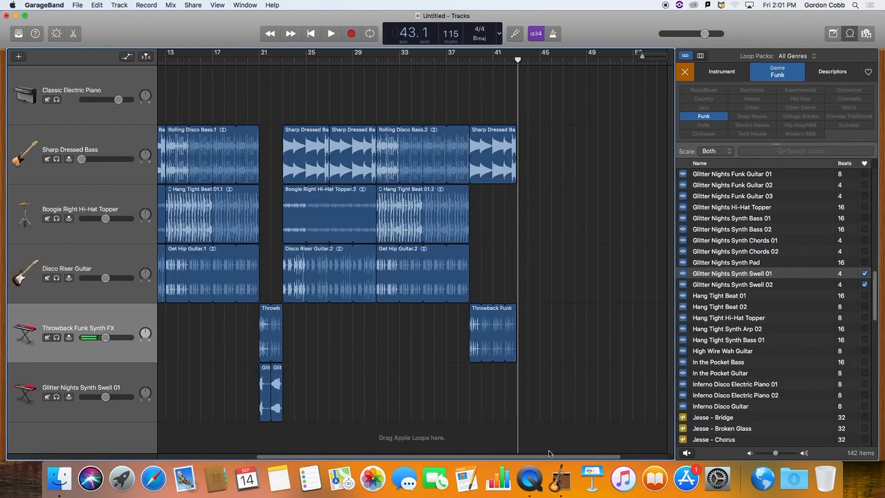
Preview and favorite Glitter Nights Synth Chords 01 and 02, then place a Synth Chords loop at bar 4 on the Glitter Nights Synth Swell 01 track.
{"action": "left_click_drag", "start_coordinate": [580, 458], "coordinate": [475, 462]}
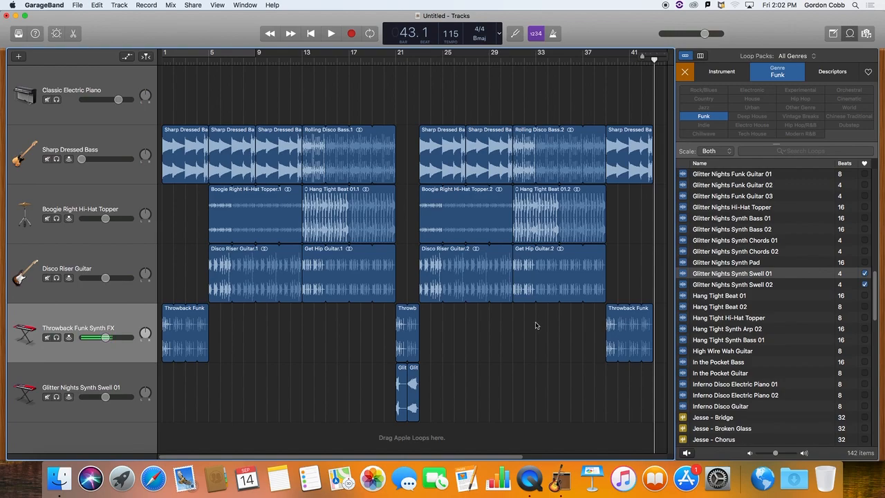
{"action": "left_click", "coordinate": [684, 241]}
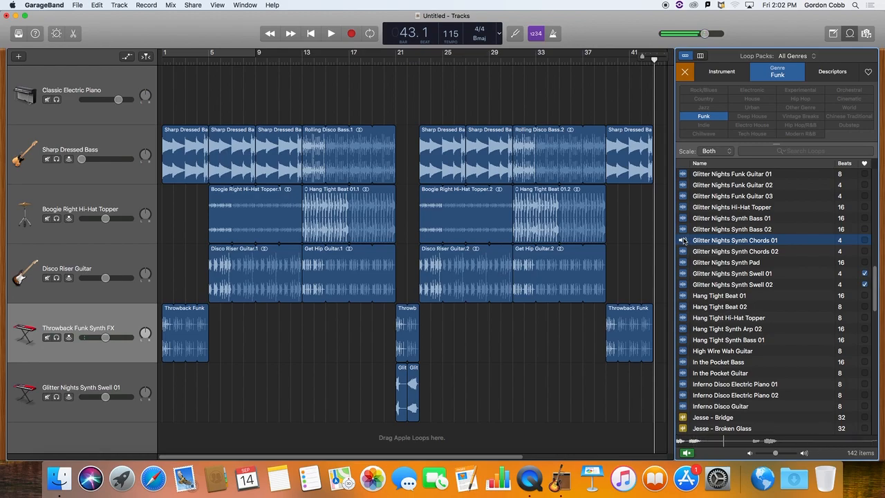
{"action": "left_click", "coordinate": [685, 241]}
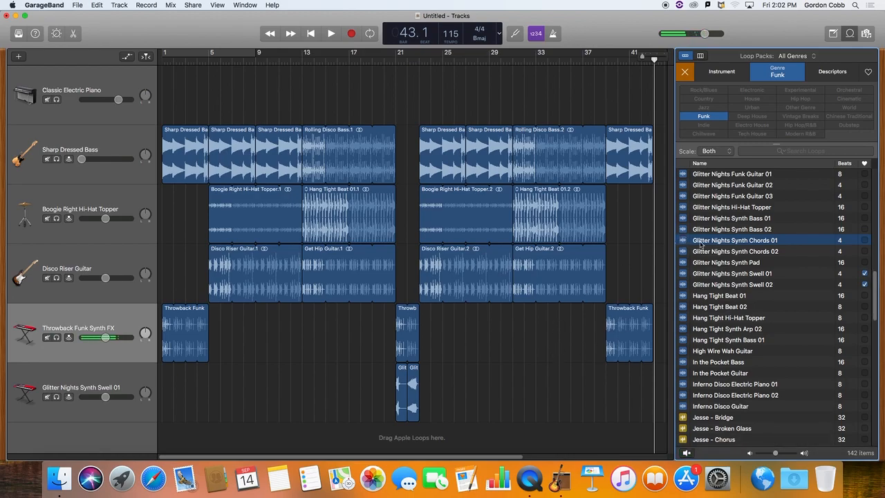
{"action": "left_click", "coordinate": [865, 240]}
{"action": "left_click", "coordinate": [865, 252]}
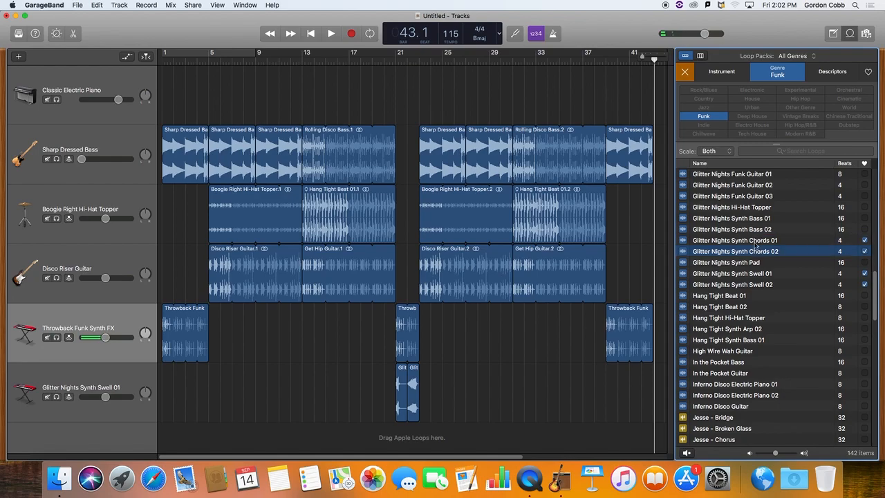
{"action": "left_click_drag", "start_coordinate": [688, 242], "coordinate": [199, 394]}
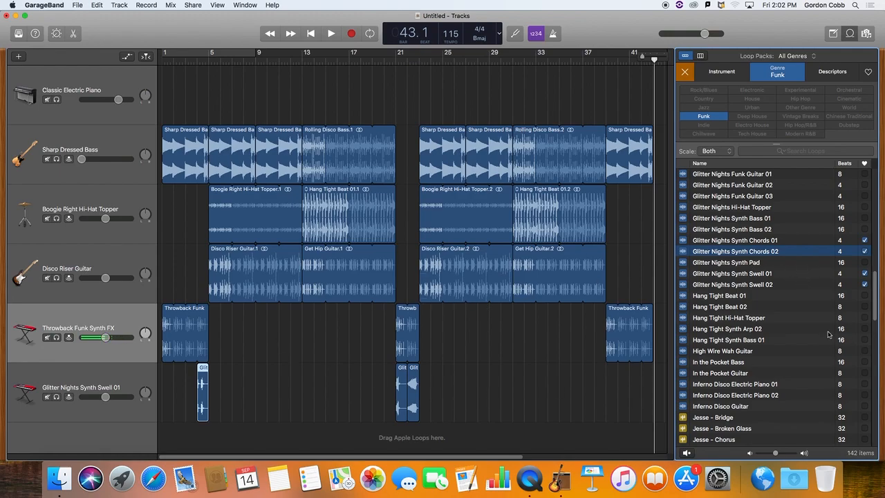
Preview Hang Tight Beat 02 and place it on a new track at bar 23, looped to bar 31.
{"action": "left_click", "coordinate": [686, 307]}
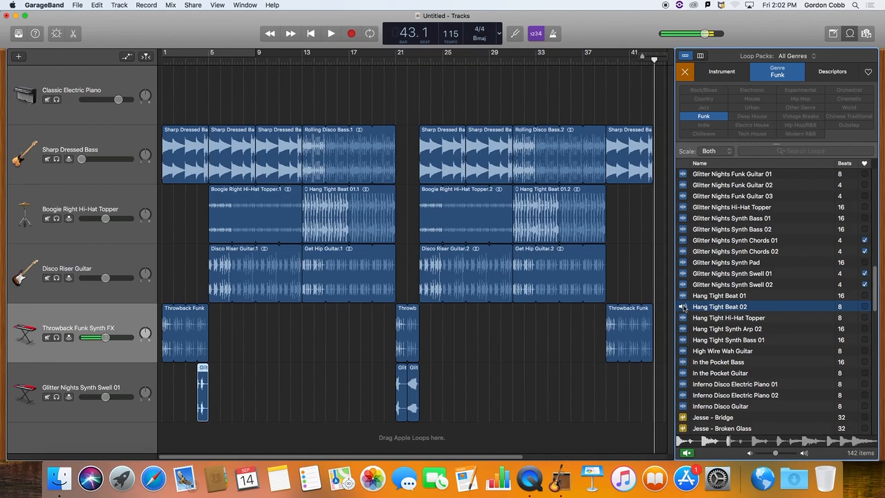
{"action": "left_click_drag", "start_coordinate": [683, 307], "coordinate": [484, 420]}
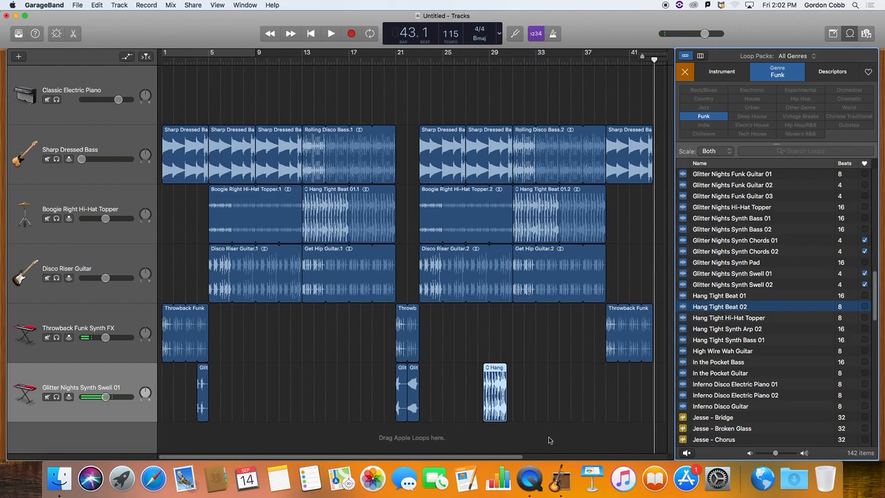
{"action": "left_click", "coordinate": [497, 388]}
{"action": "key", "text": "Delete"}
{"action": "left_click_drag", "start_coordinate": [685, 310], "coordinate": [421, 440]}
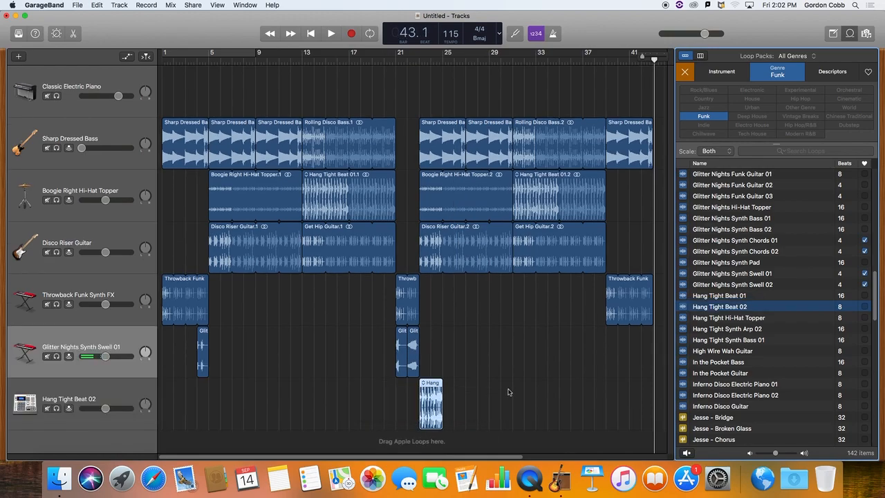
{"action": "left_click_drag", "start_coordinate": [442, 382], "coordinate": [512, 381]}
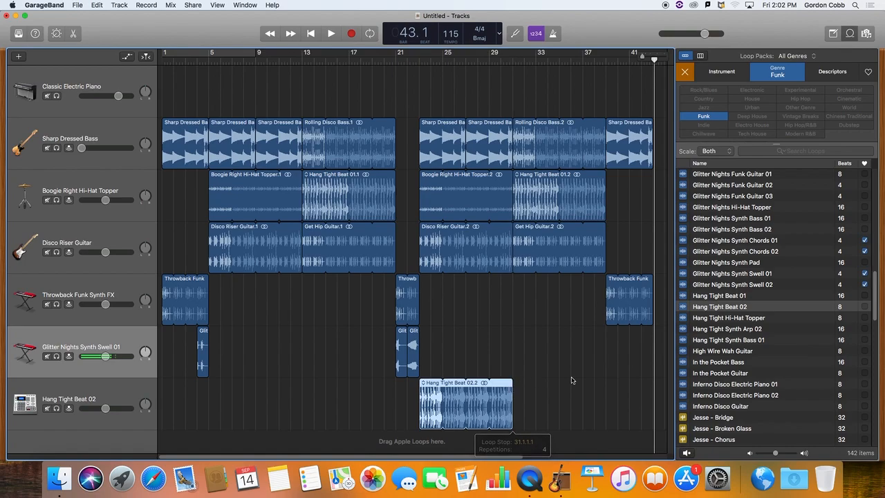
Add Hang Tight Synth Arp 02 and Hang Tight Synth Bass 01 on new tracks at bar 23, each looped to bar 31.
{"action": "left_click", "coordinate": [696, 330]}
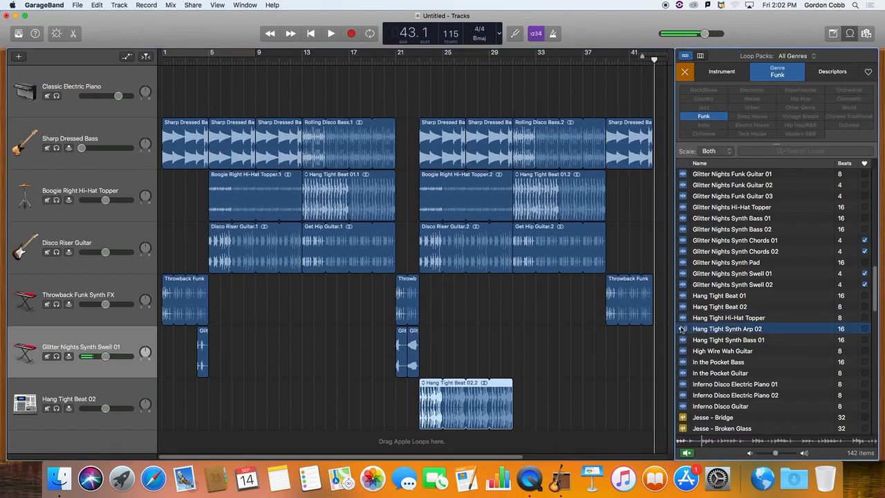
{"action": "left_click_drag", "start_coordinate": [685, 330], "coordinate": [425, 442]}
{"action": "left_click_drag", "start_coordinate": [464, 386], "coordinate": [513, 386]}
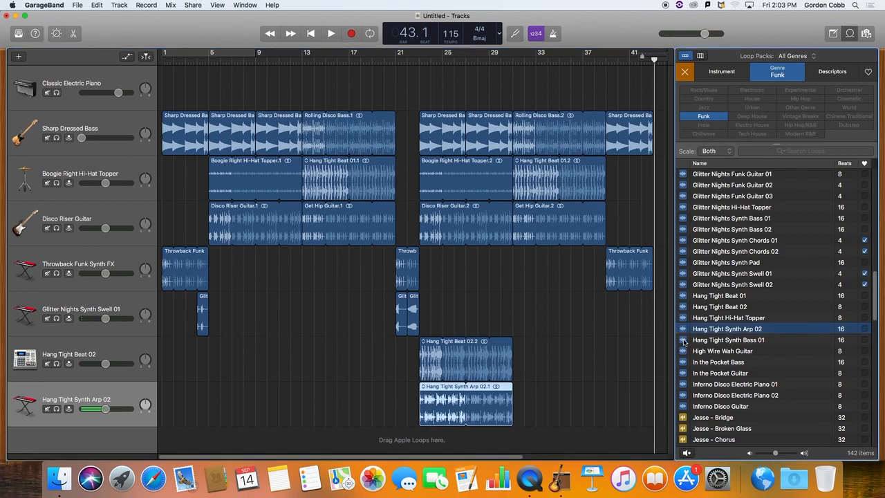
{"action": "left_click", "coordinate": [685, 343]}
{"action": "left_click_drag", "start_coordinate": [685, 341], "coordinate": [424, 446]}
{"action": "left_click_drag", "start_coordinate": [466, 390], "coordinate": [512, 390]}
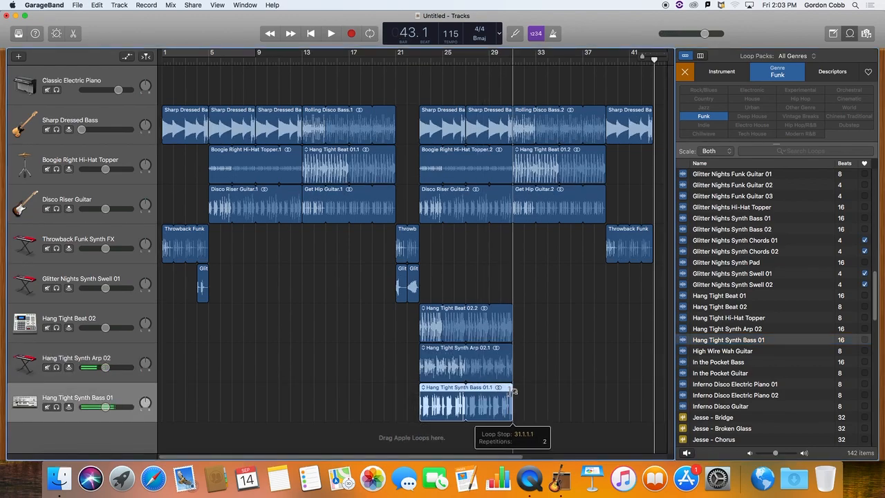
Add Inferno Disco Electric Piano 02 on a new track at bar 23 and loop it to bar 31.
{"action": "left_click", "coordinate": [715, 396]}
{"action": "left_click_drag", "start_coordinate": [715, 399], "coordinate": [420, 439]}
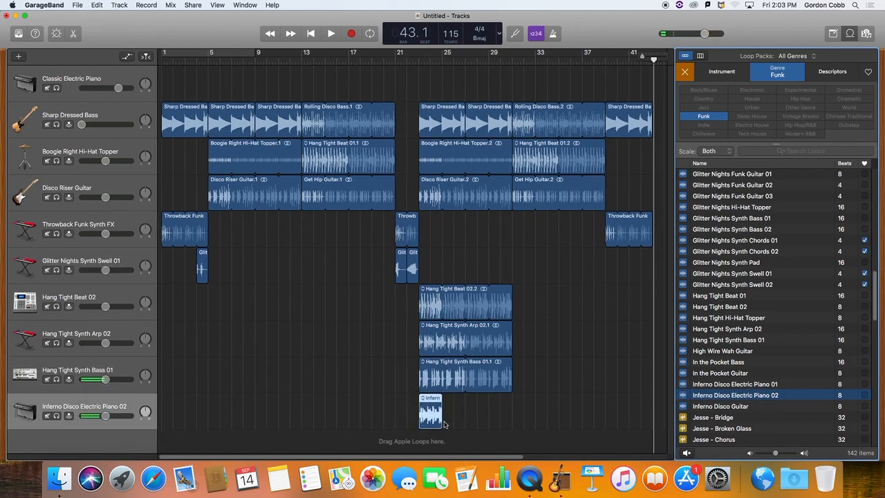
{"action": "left_click_drag", "start_coordinate": [444, 399], "coordinate": [512, 400]}
Play the section from bar 23 to hear the layered loops together.
{"action": "left_click", "coordinate": [419, 62]}
{"action": "key", "text": "space"}
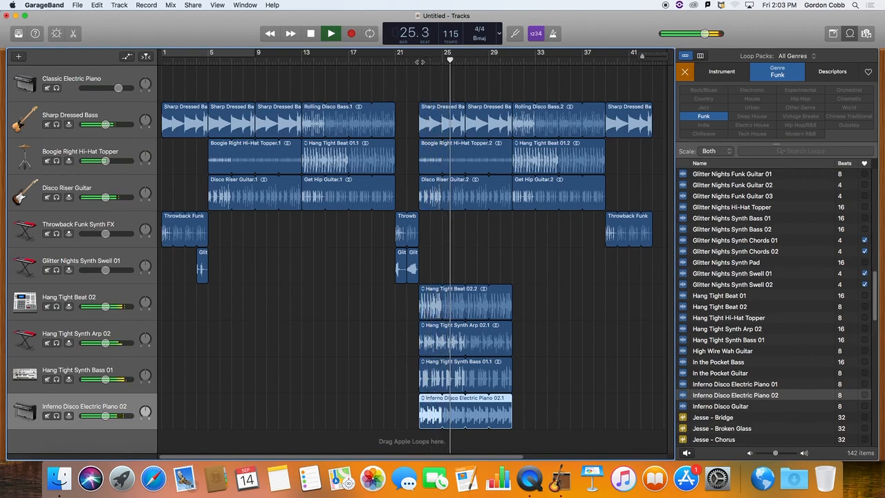
{"action": "key", "text": "space"}
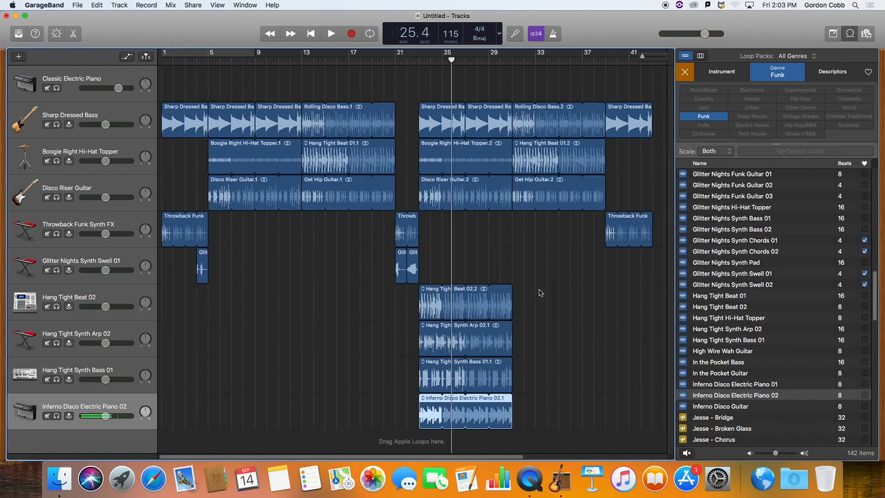
Delete the three Hang Tight regions and the Inferno Disco Electric Piano 02 region at bar 23, along with their four tracks.
{"action": "left_click_drag", "start_coordinate": [540, 291], "coordinate": [444, 409]}
{"action": "key", "text": "Delete"}
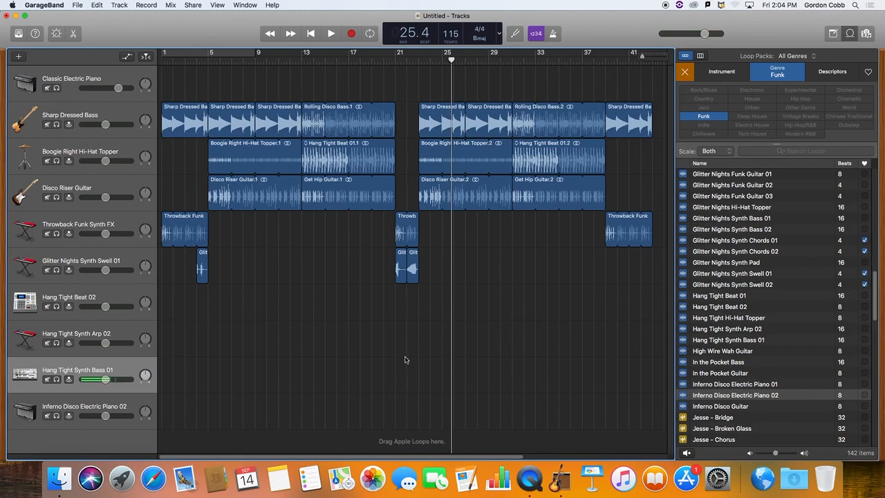
{"action": "left_click", "coordinate": [124, 410]}
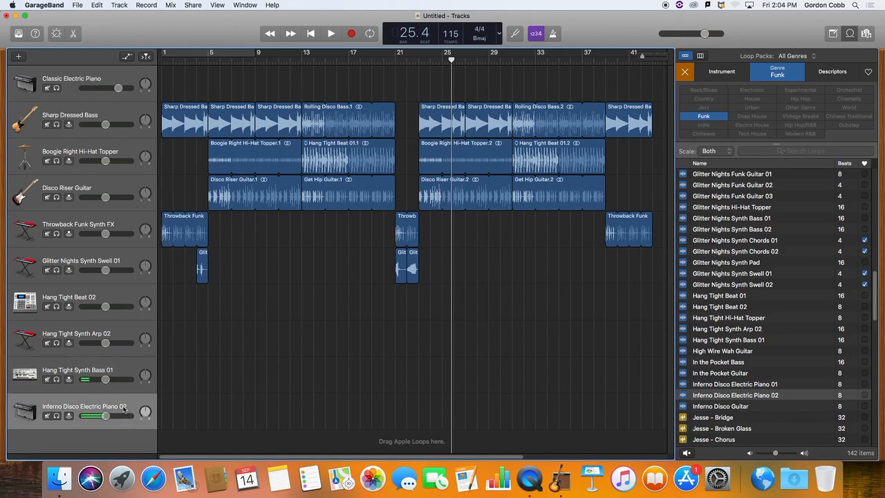
{"action": "key", "text": "super+BackSpace"}
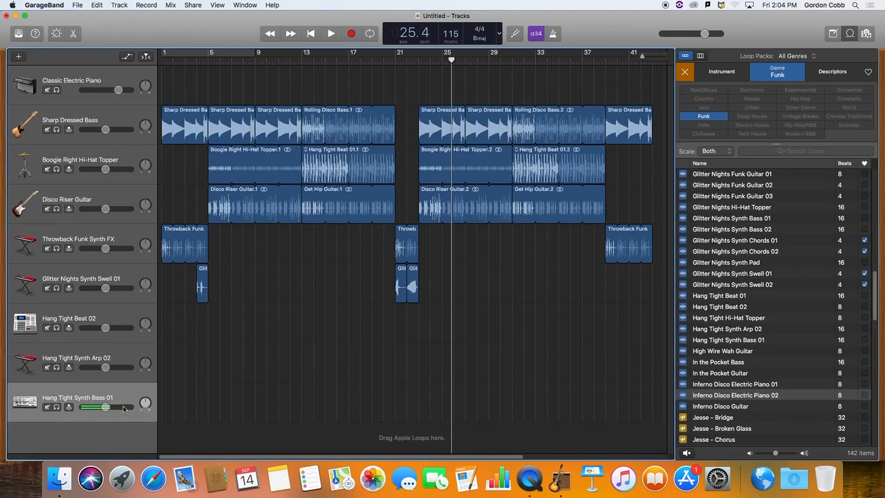
{"action": "key", "text": "super+BackSpace"}
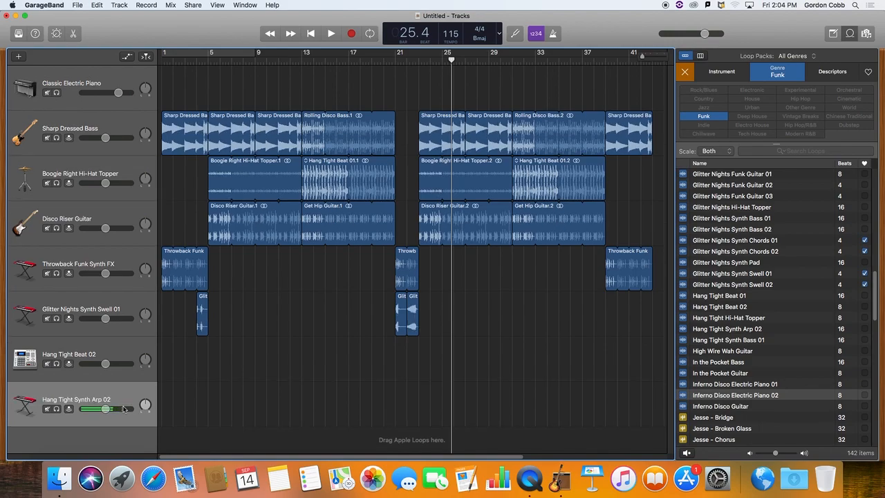
{"action": "key", "text": "super+BackSpace"}
{"action": "key", "text": "super+BackSpace"}
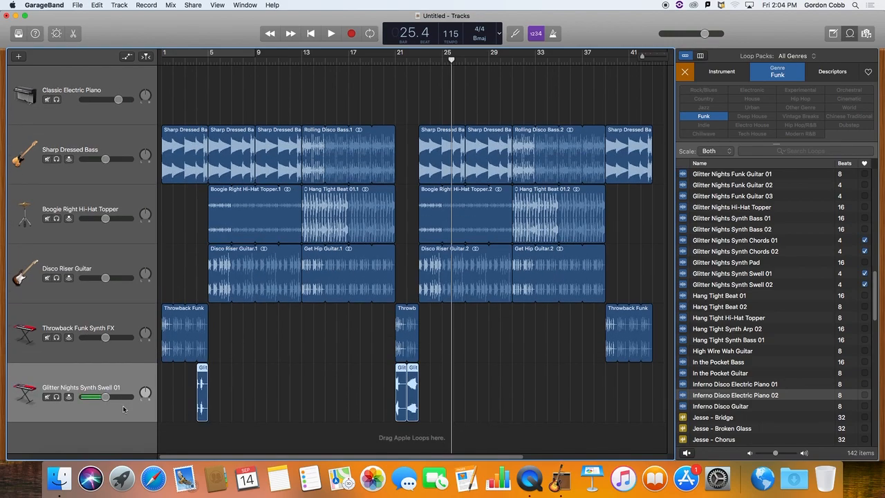
Clear the Funk genre filter and filter the loops by the Female and Vocals instrument categories.
{"action": "left_click", "coordinate": [709, 117]}
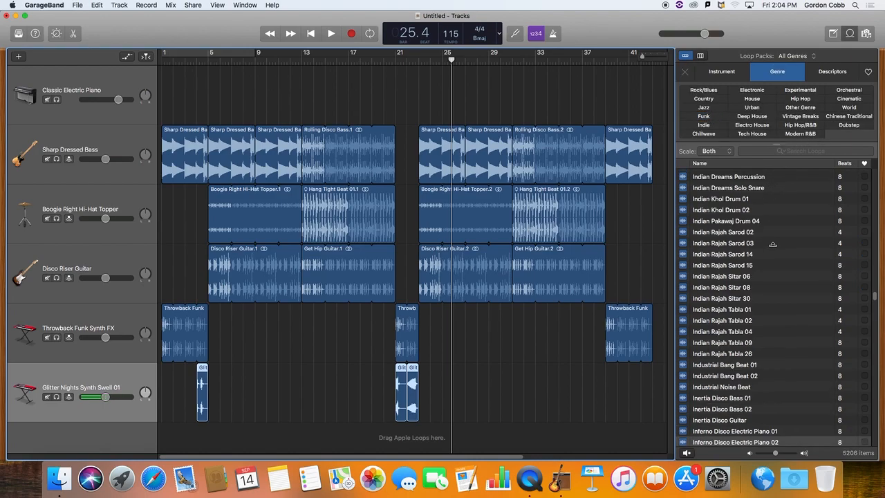
{"action": "left_click", "coordinate": [728, 77]}
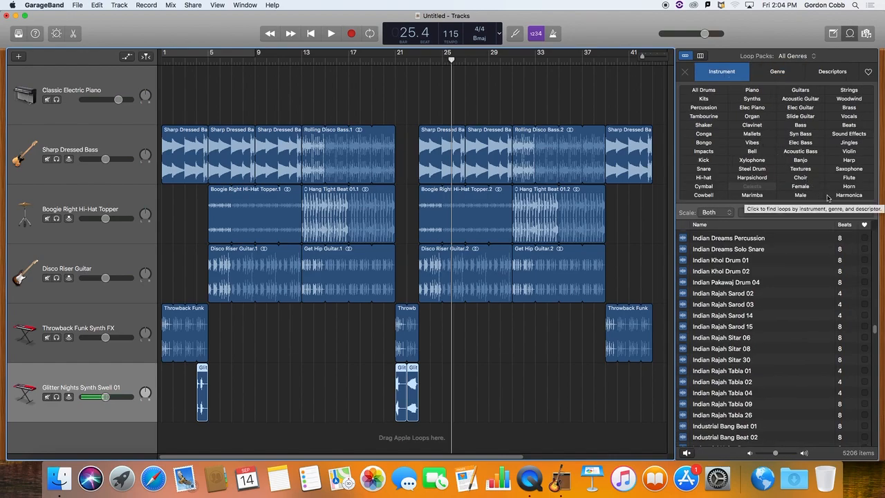
{"action": "left_click", "coordinate": [805, 191]}
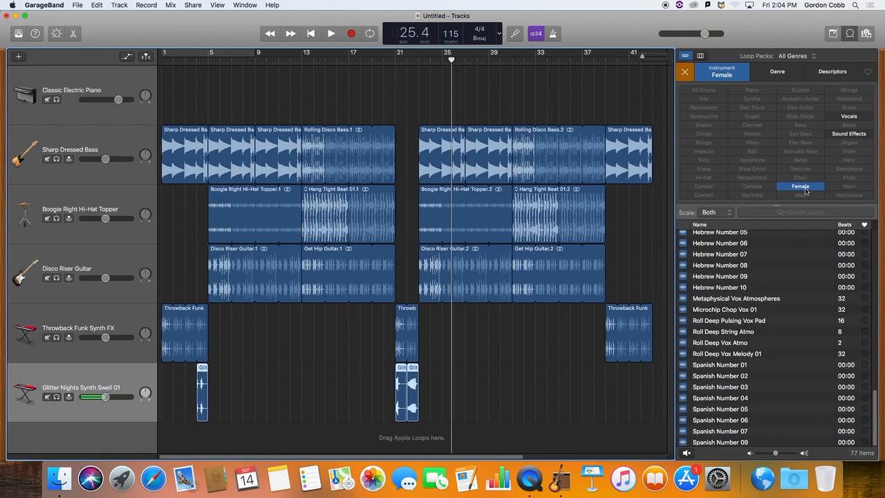
{"action": "left_click", "coordinate": [853, 136]}
{"action": "left_click", "coordinate": [853, 136]}
{"action": "left_click", "coordinate": [855, 116]}
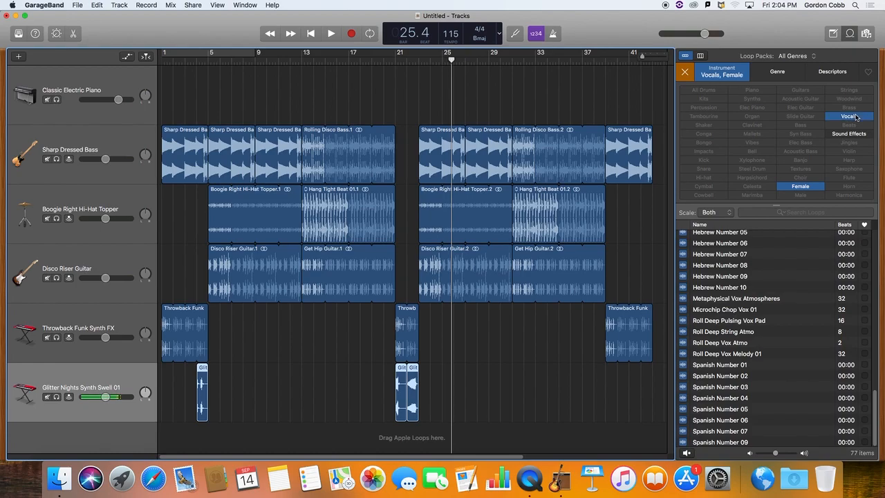
Preview the female vocal loops Roll Deep Vox Melody 01, Spanish Number 02, Spanish Number 03 and Hebrew Number 07.
{"action": "left_click", "coordinate": [685, 355]}
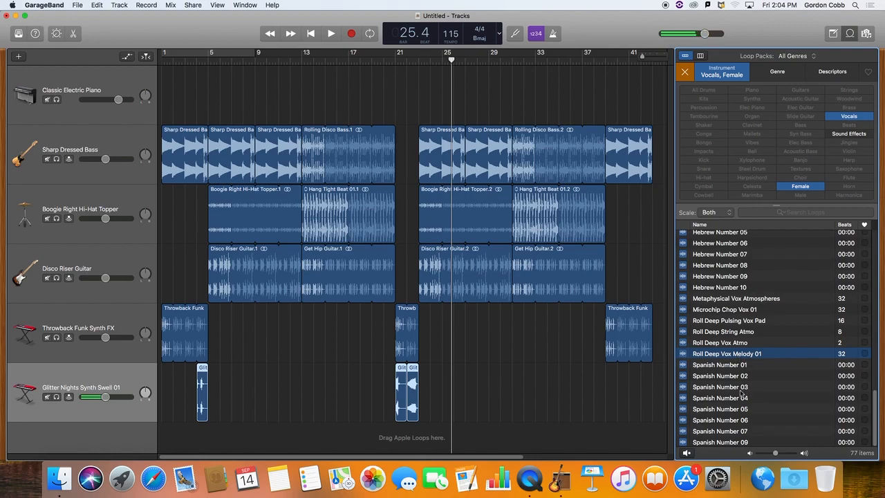
{"action": "left_click", "coordinate": [684, 375]}
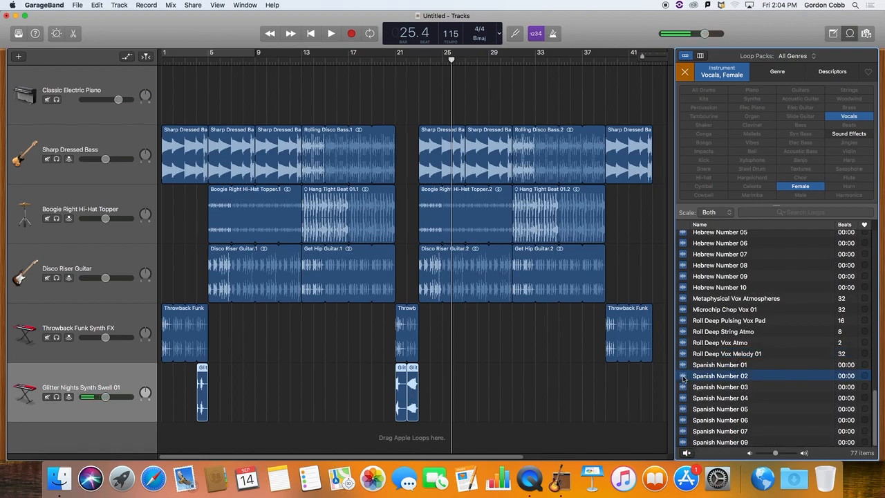
{"action": "left_click", "coordinate": [684, 388]}
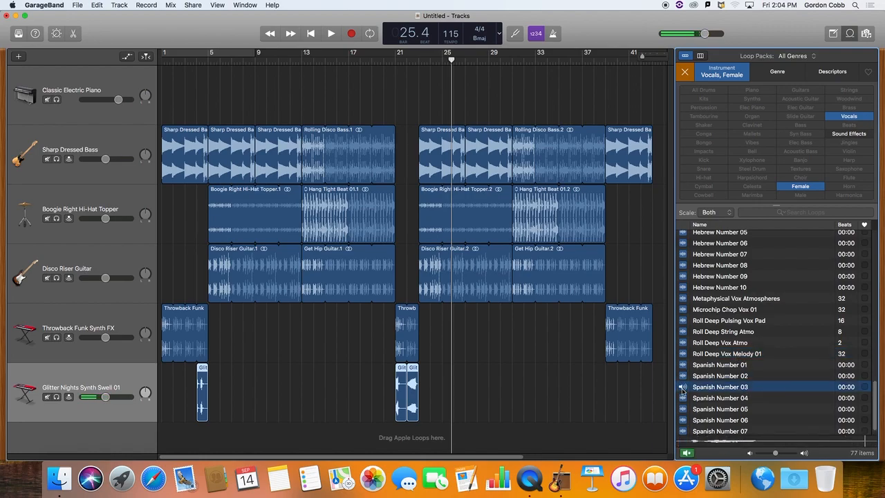
{"action": "scroll", "coordinate": [717, 368], "scroll_direction": "up", "scroll_amount": 1}
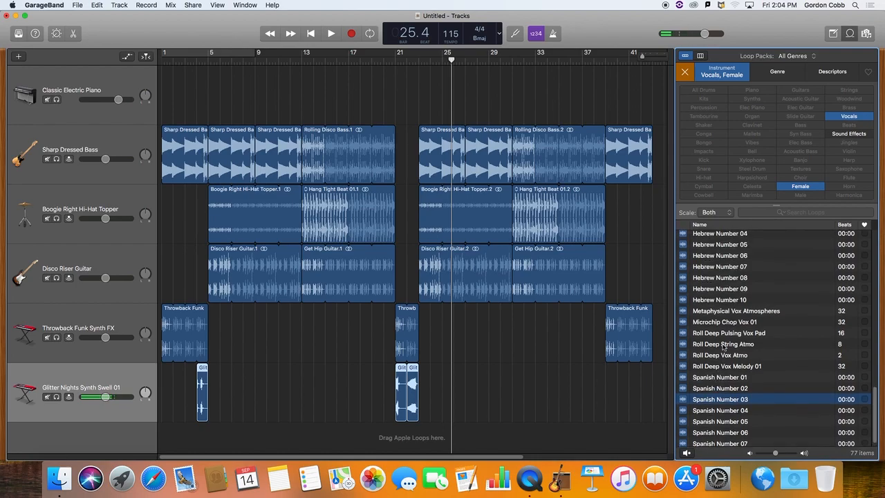
{"action": "left_click", "coordinate": [687, 267]}
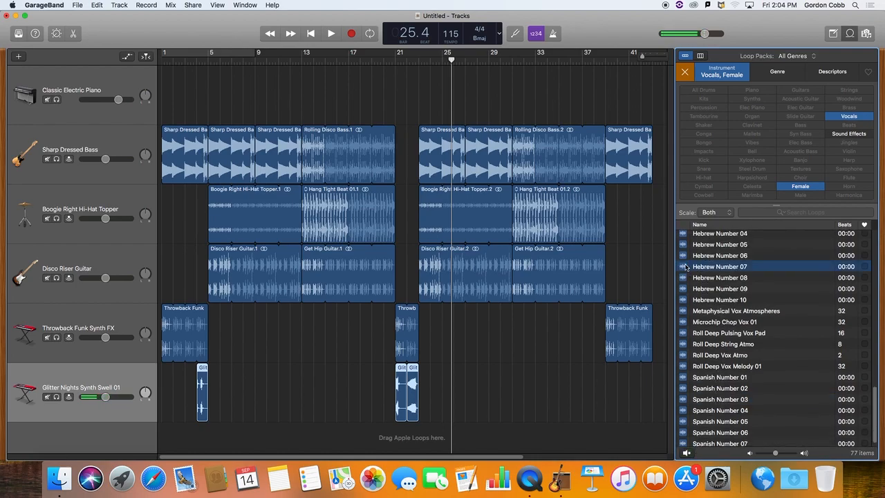
{"action": "scroll", "coordinate": [756, 362], "scroll_direction": "down", "scroll_amount": 1}
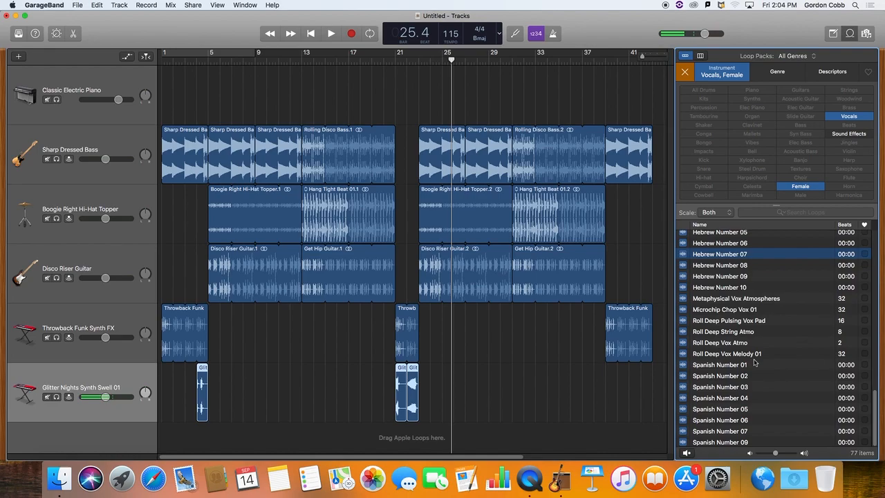
Remove the Female filter while keeping Vocals, and preview Hindi Number 06, Tremor Shout Hey and True Heart Chop Vox.
{"action": "left_click", "coordinate": [808, 187]}
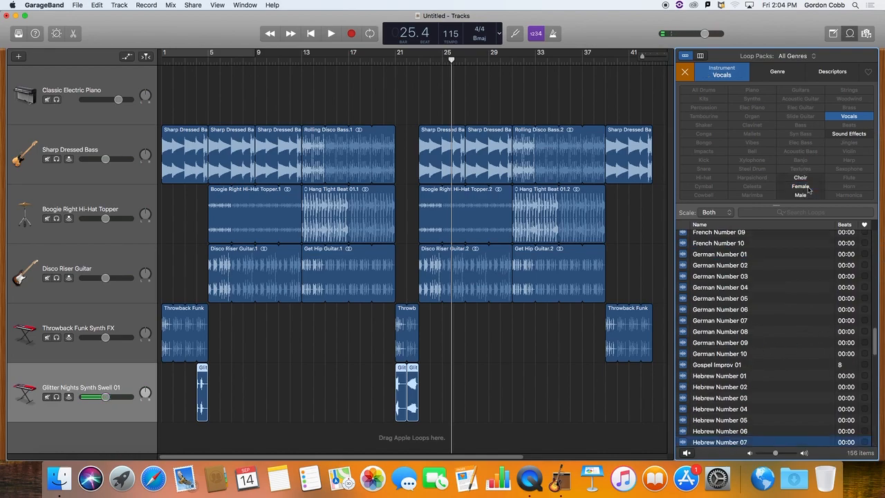
{"action": "left_click", "coordinate": [850, 116]}
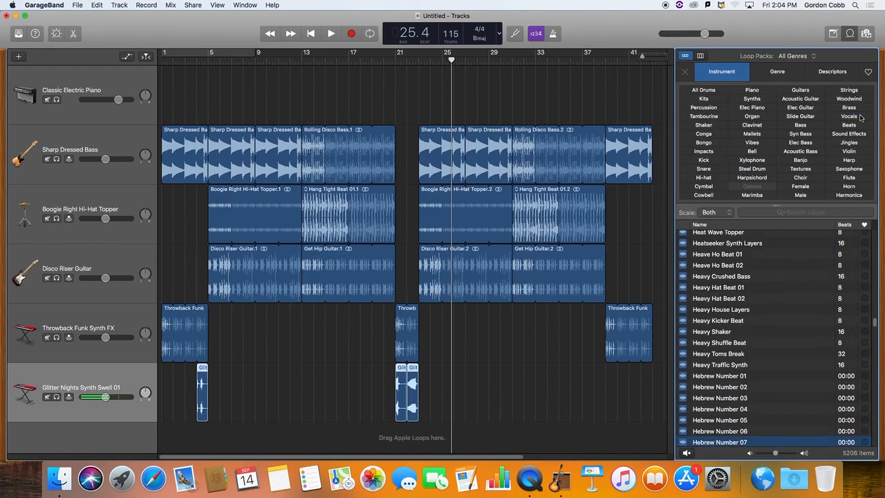
{"action": "left_click", "coordinate": [850, 116]}
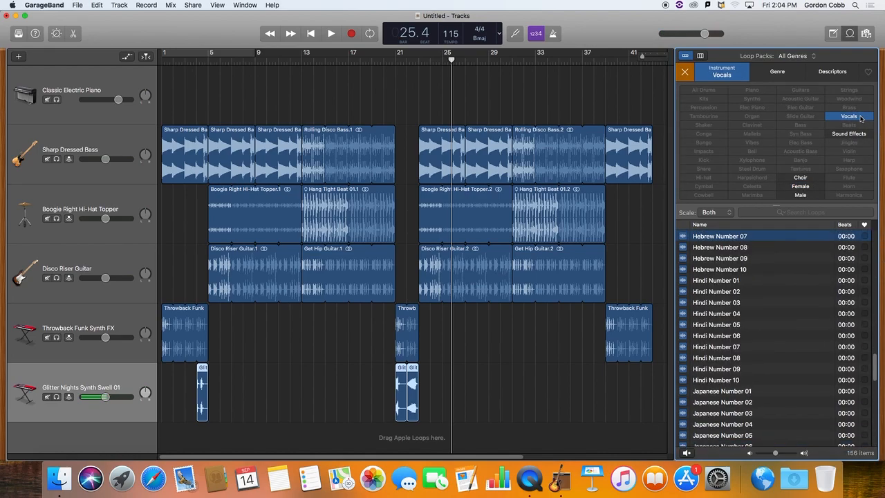
{"action": "left_click", "coordinate": [700, 336]}
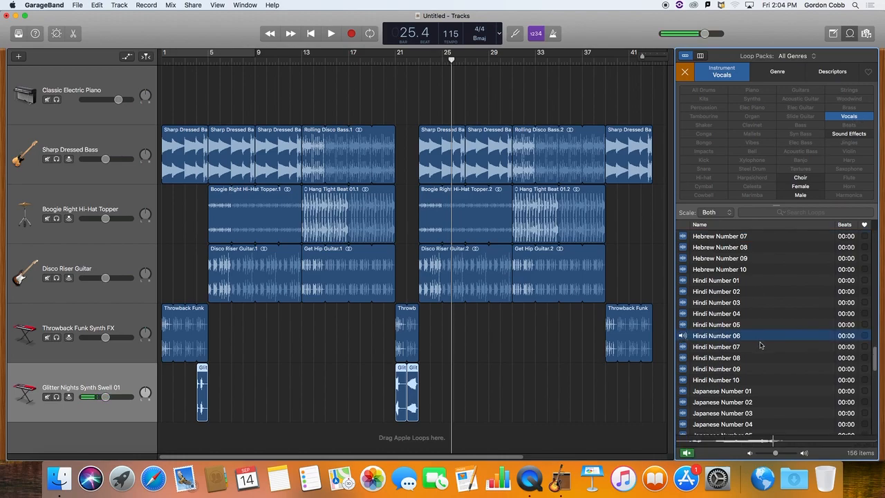
{"action": "scroll", "coordinate": [746, 381], "scroll_direction": "down", "scroll_amount": 10}
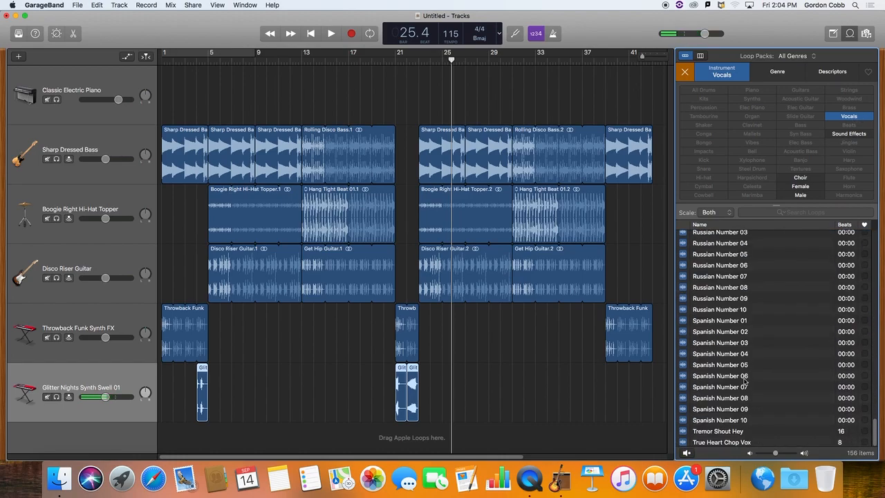
{"action": "left_click", "coordinate": [686, 431]}
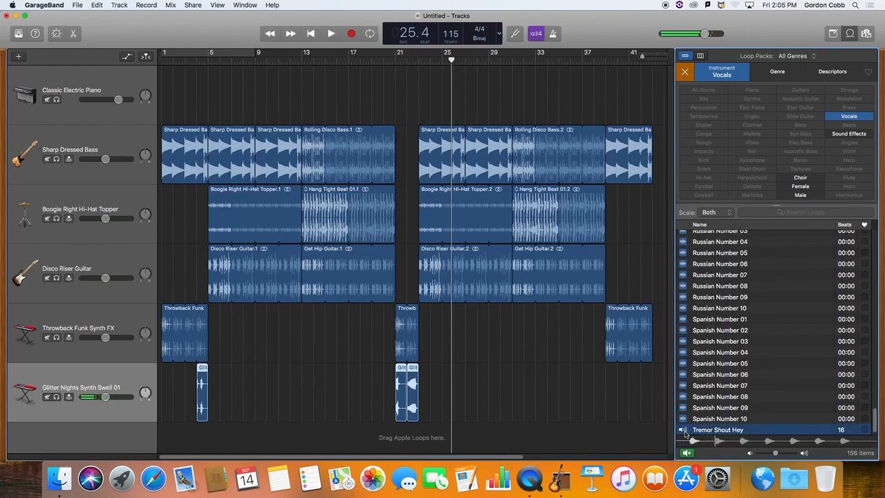
{"action": "left_click", "coordinate": [719, 442]}
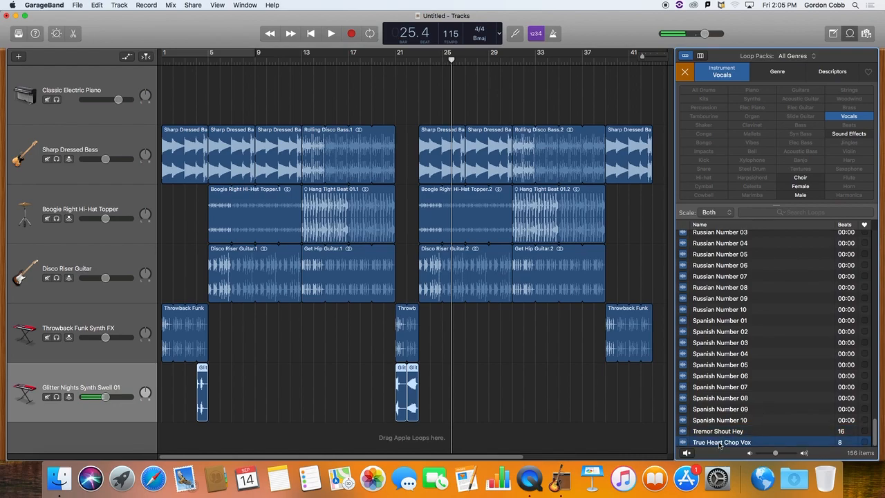
Preview the vocal loops Chinese Number 03 and Around Midnight Vox Melody 01, and stop the playback.
{"action": "scroll", "coordinate": [738, 344], "scroll_direction": "up", "scroll_amount": 10}
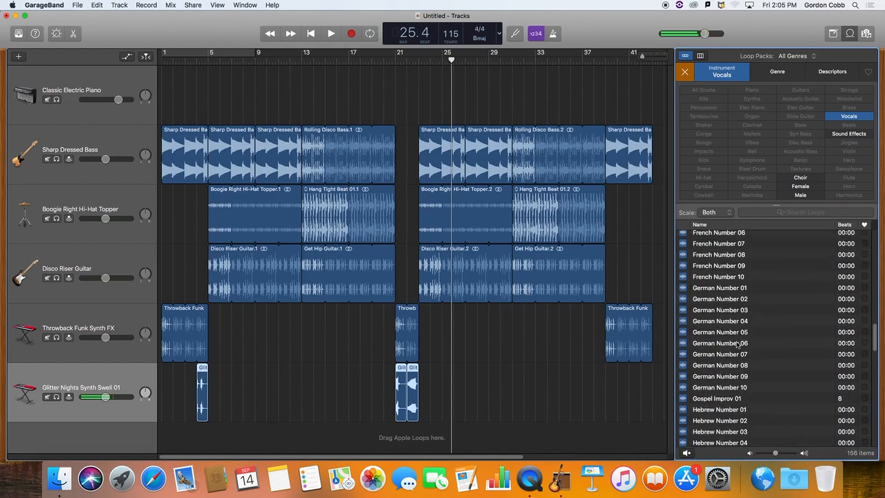
{"action": "scroll", "coordinate": [739, 343], "scroll_direction": "up", "scroll_amount": 6}
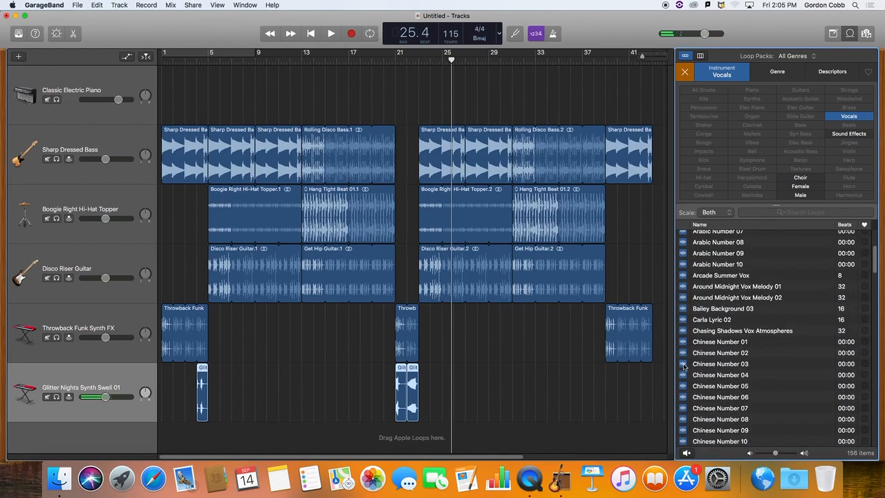
{"action": "left_click", "coordinate": [689, 364]}
{"action": "scroll", "coordinate": [744, 304], "scroll_direction": "up", "scroll_amount": 5}
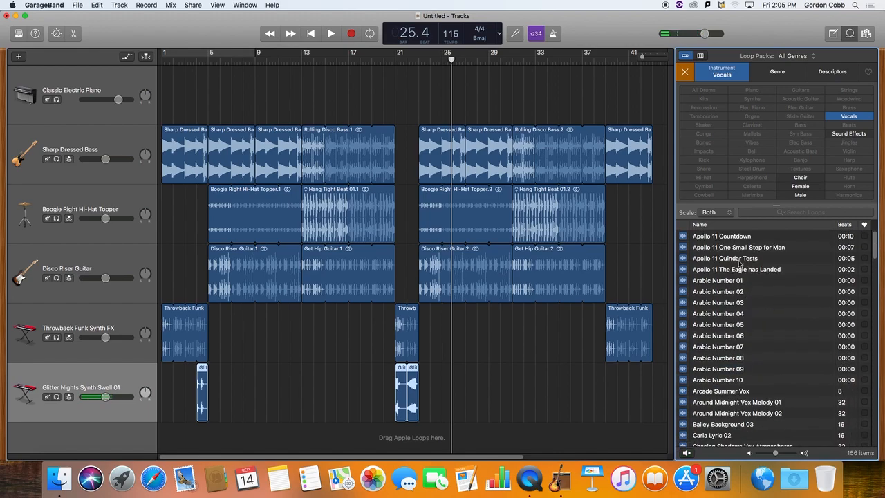
{"action": "left_click", "coordinate": [730, 402]}
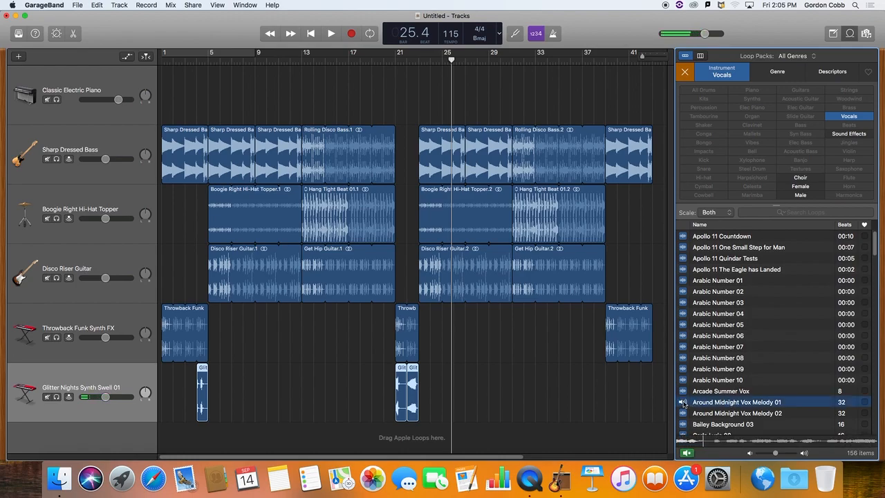
{"action": "left_click", "coordinate": [683, 402]}
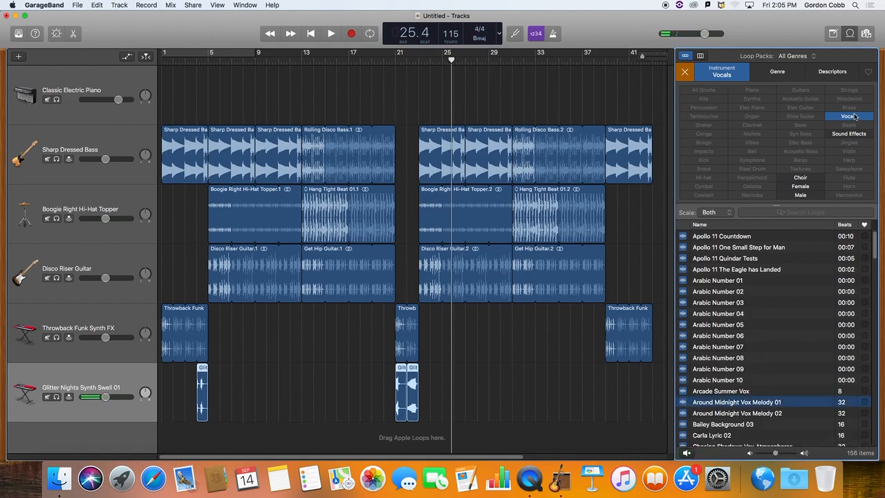
Narrow the vocal loops to Male, preview Apollo 11 Countdown and Apollo 11 The Eagle has Landed, and browse the remaining loops.
{"action": "left_click", "coordinate": [800, 196]}
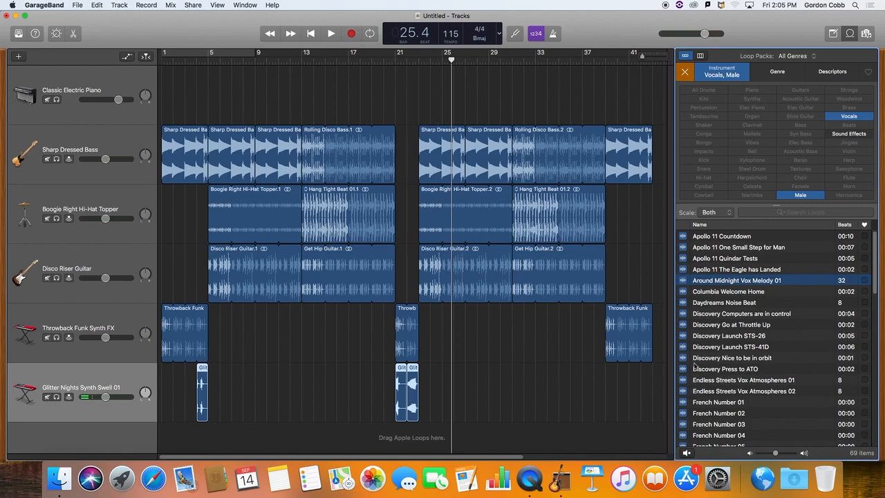
{"action": "left_click", "coordinate": [688, 237]}
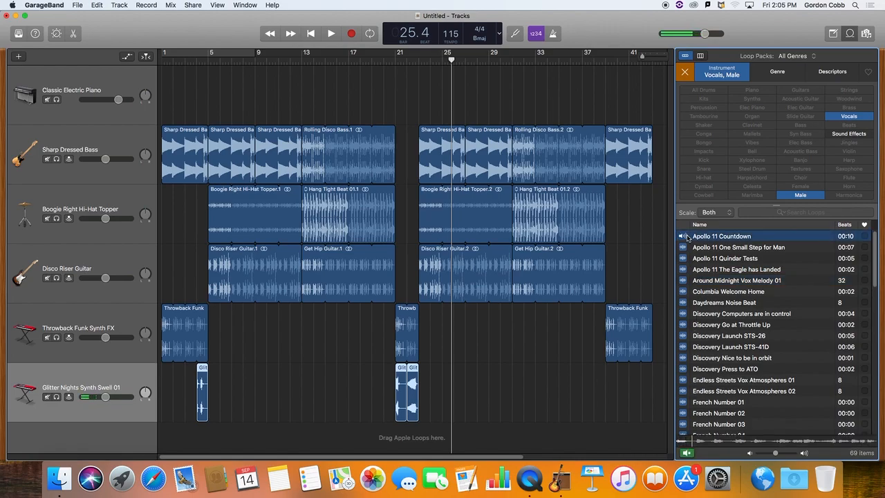
{"action": "left_click", "coordinate": [689, 236]}
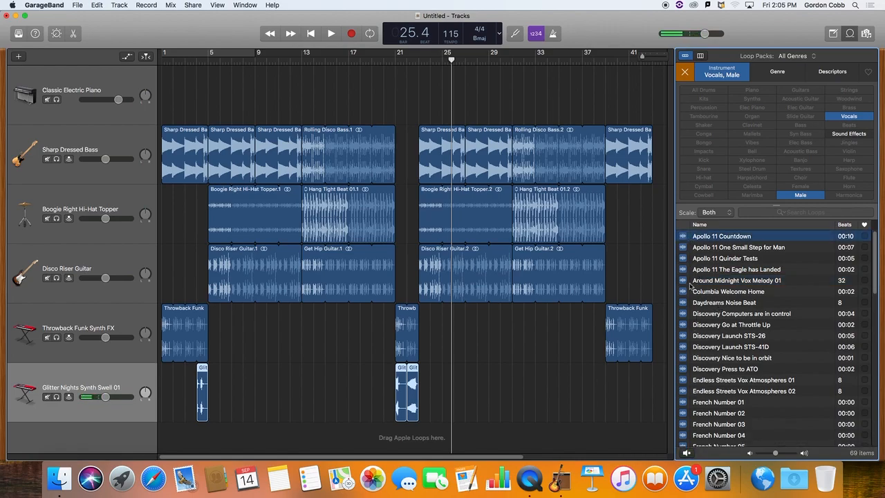
{"action": "left_click", "coordinate": [684, 270]}
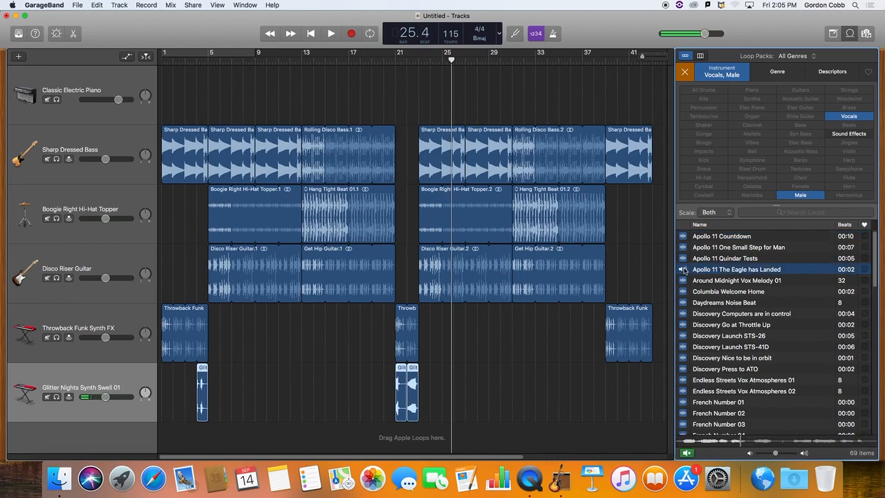
{"action": "scroll", "coordinate": [726, 339], "scroll_direction": "down", "scroll_amount": 1}
{"action": "scroll", "coordinate": [727, 339], "scroll_direction": "down", "scroll_amount": 10}
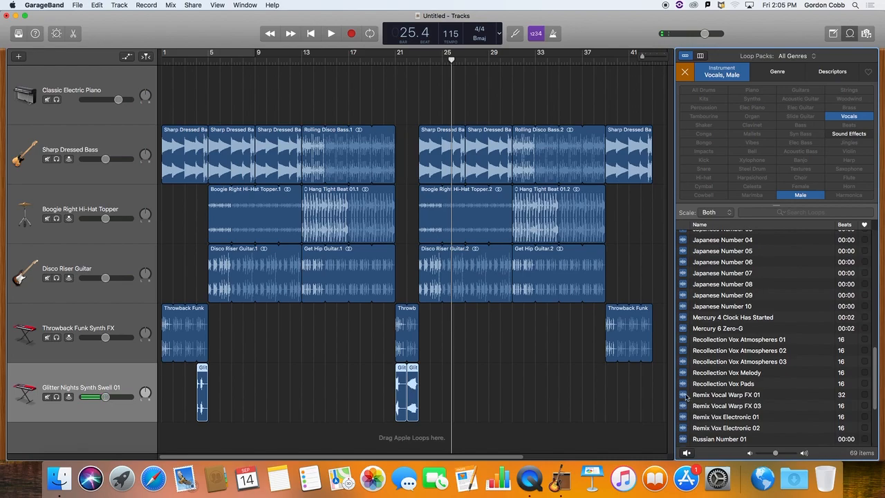
{"action": "scroll", "coordinate": [739, 414], "scroll_direction": "down", "scroll_amount": 4}
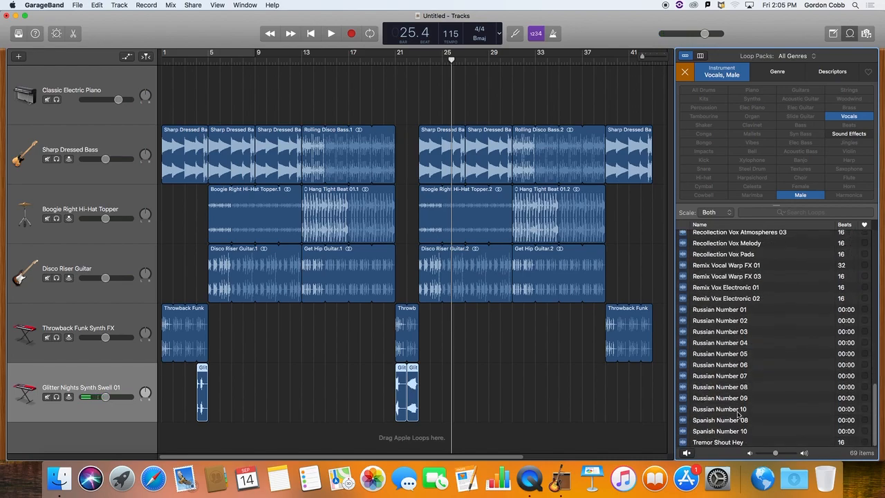
{"action": "scroll", "coordinate": [739, 415], "scroll_direction": "up", "scroll_amount": 2}
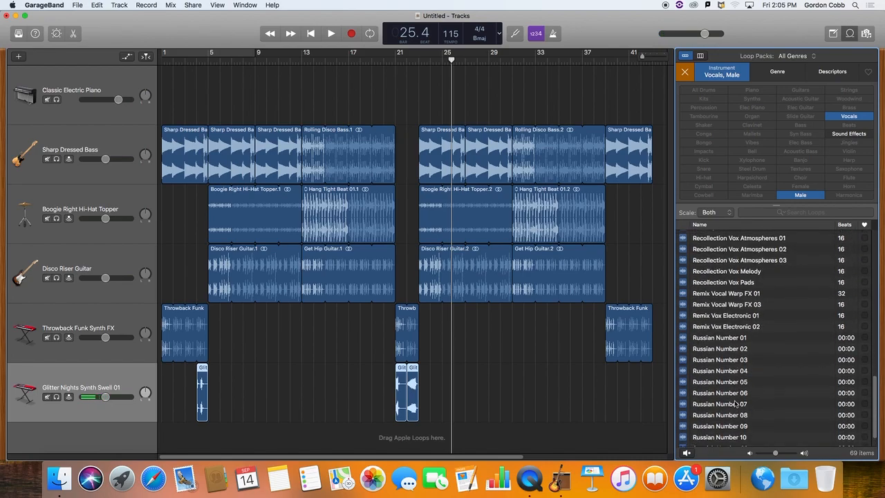
{"action": "scroll", "coordinate": [736, 404], "scroll_direction": "up", "scroll_amount": 3}
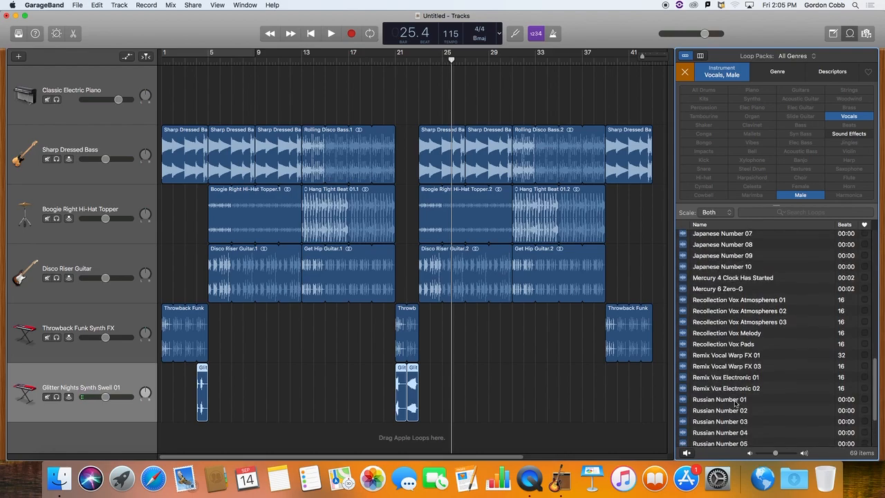
{"action": "scroll", "coordinate": [736, 405], "scroll_direction": "up", "scroll_amount": 6}
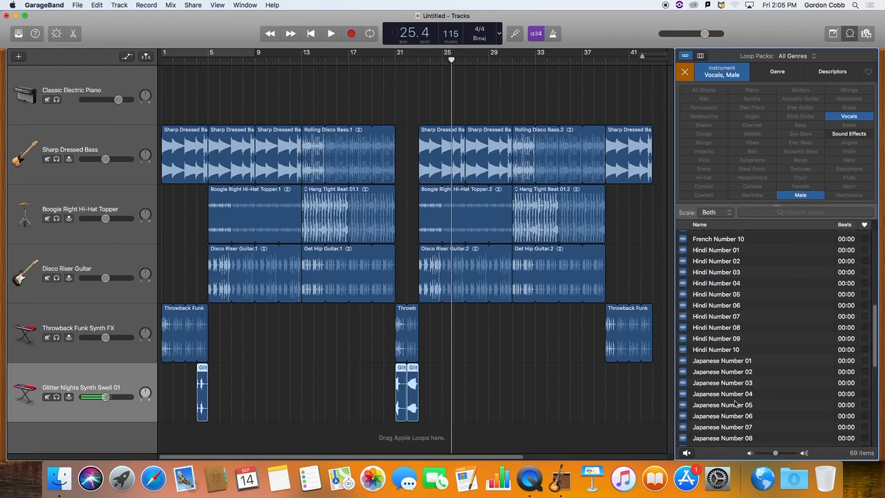
Clear the Male and Vocals instrument filters from the loop browser.
{"action": "left_click", "coordinate": [802, 197]}
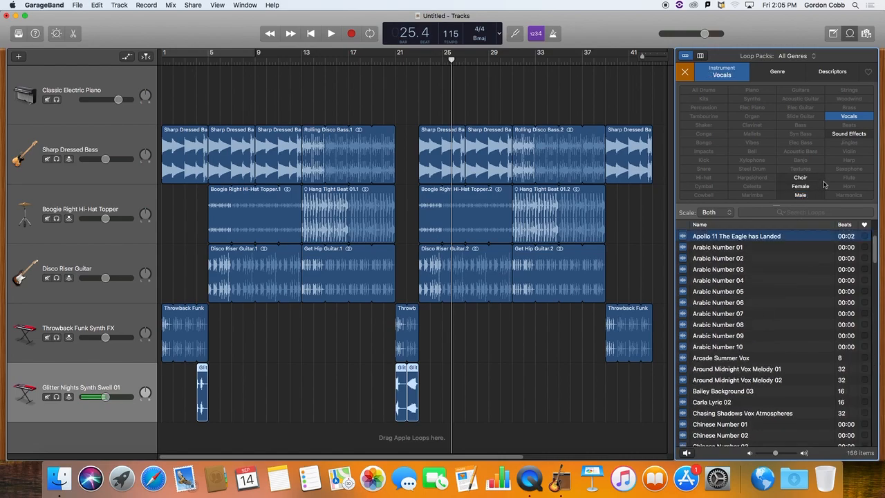
{"action": "left_click", "coordinate": [854, 118]}
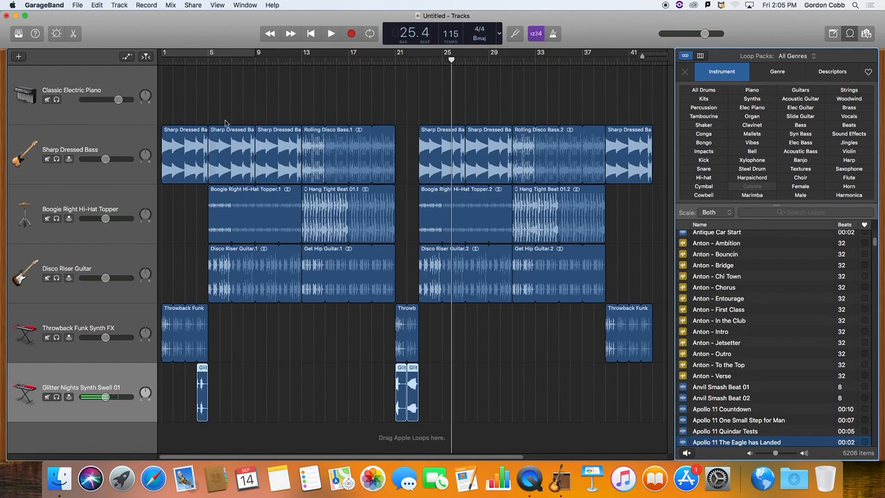
Play the song from bar 1 through the intro and stop just after bar 5 begins.
{"action": "left_click", "coordinate": [195, 61]}
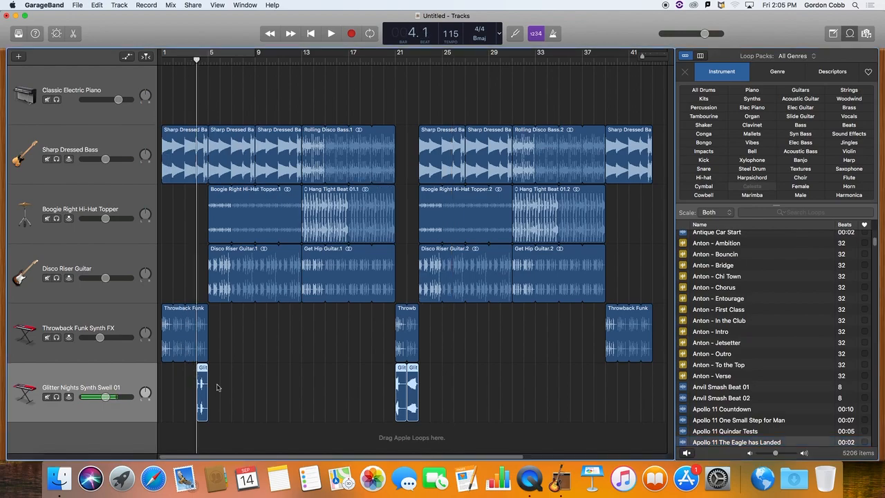
{"action": "left_click", "coordinate": [172, 61]}
{"action": "left_click", "coordinate": [162, 61]}
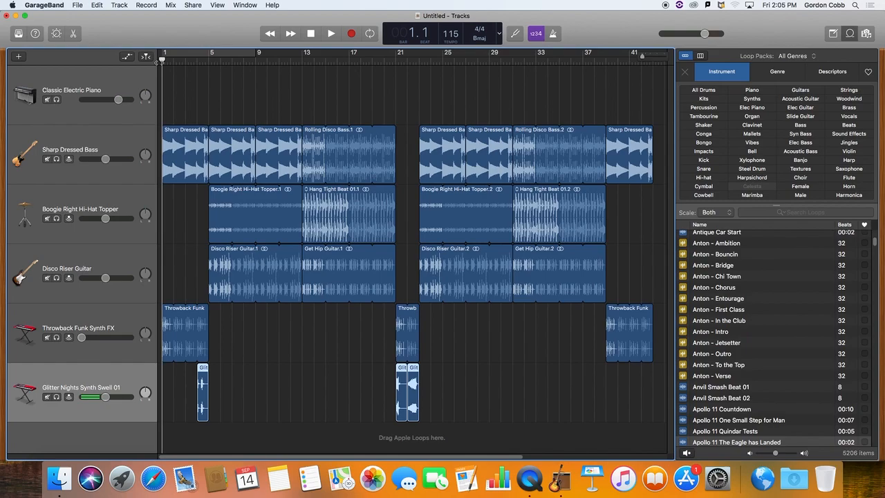
{"action": "key", "text": "space"}
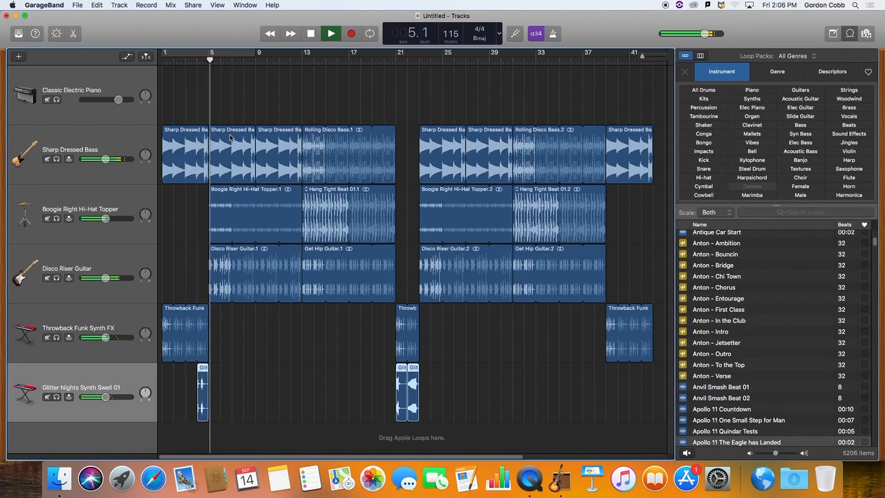
{"action": "key", "text": "space"}
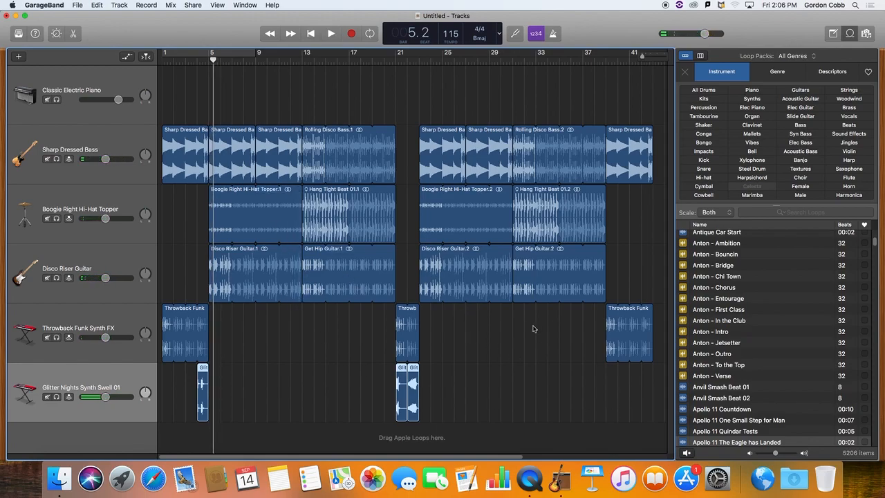
Delete the empty Classic Electric Piano track.
{"action": "left_click", "coordinate": [121, 77]}
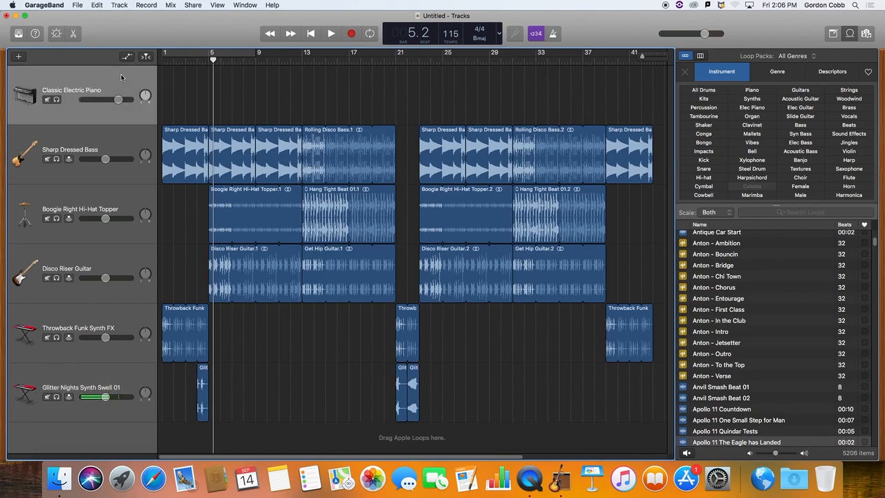
{"action": "key", "text": "super+BackSpace"}
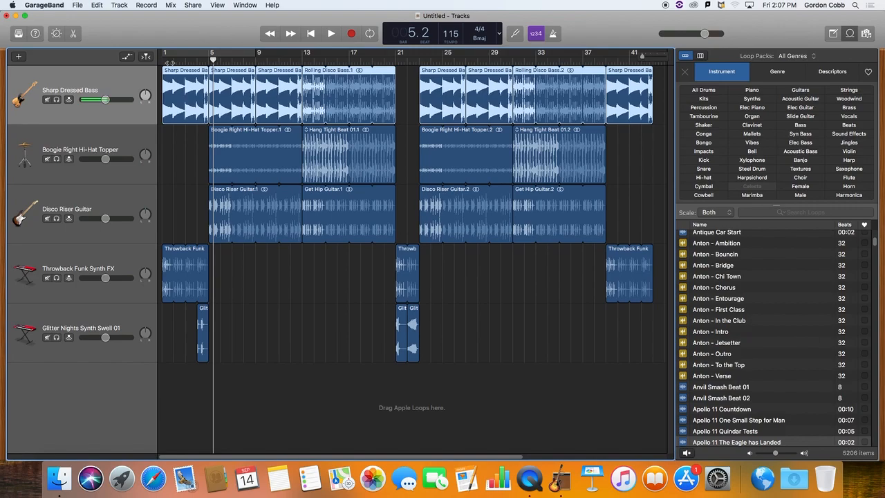
Show track automation and set the Boogie Right Hi-Hat Topper track's automation parameter to Pan.
{"action": "key", "text": "a"}
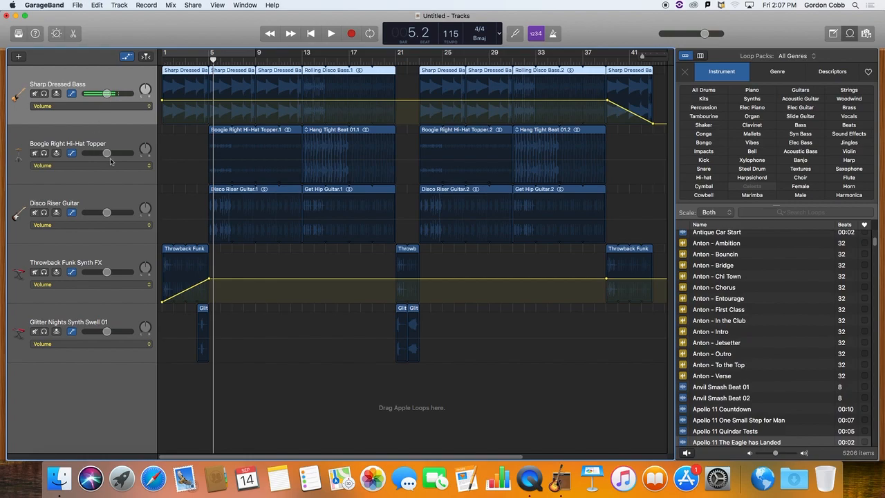
{"action": "left_click", "coordinate": [146, 166]}
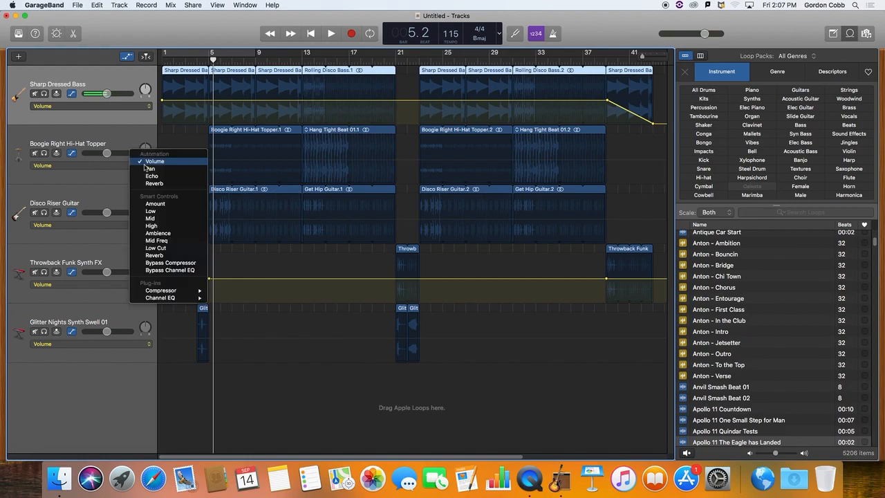
{"action": "left_click", "coordinate": [106, 165]}
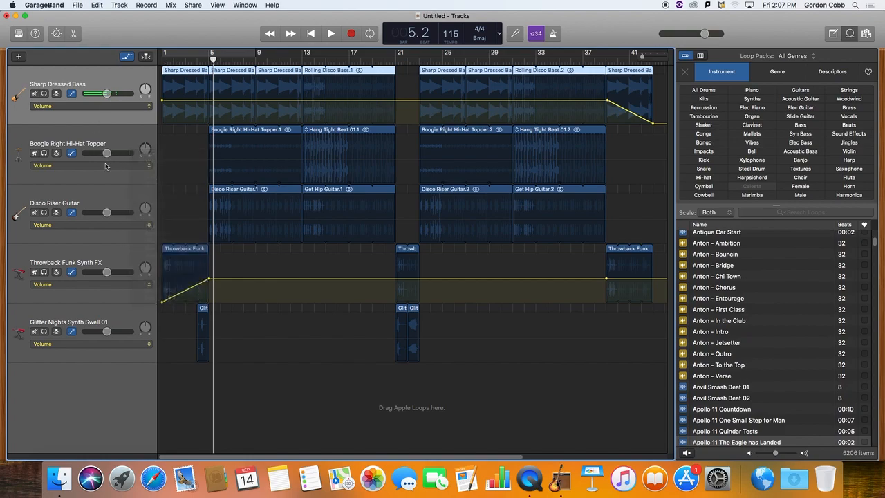
{"action": "left_click", "coordinate": [149, 167]}
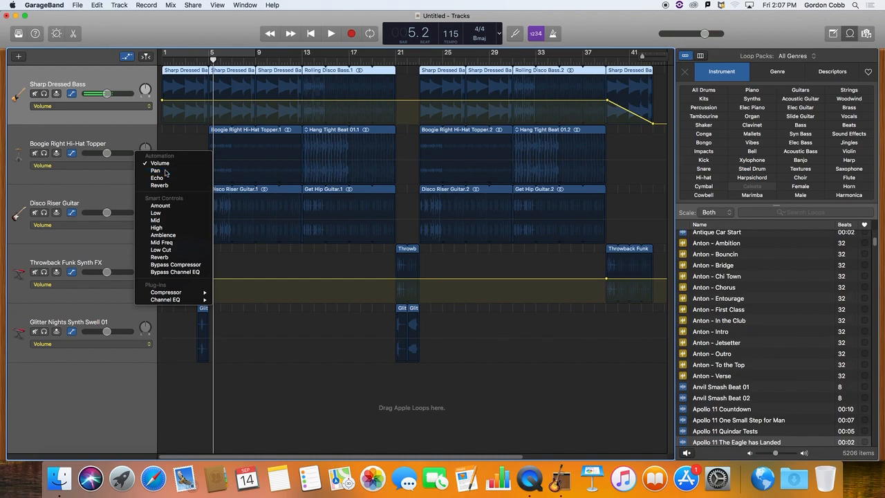
{"action": "left_click", "coordinate": [166, 171]}
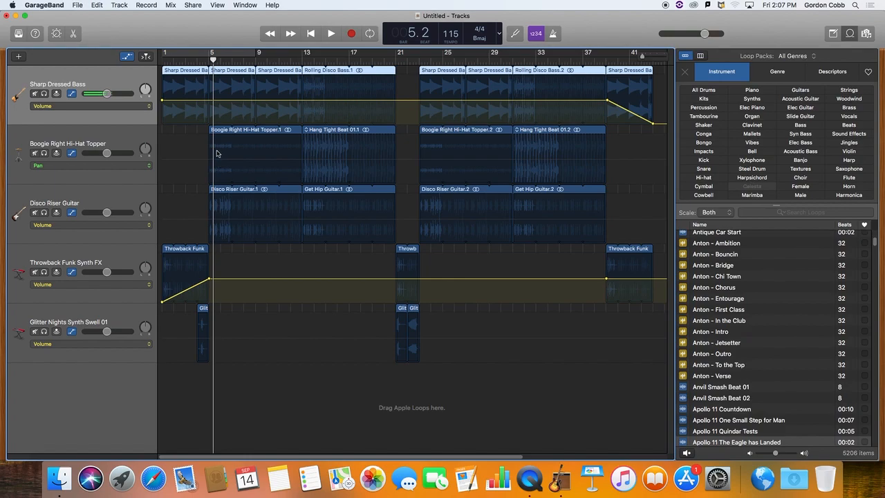
Draw a pan curve over Boogie Right Hi-Hat Topper.1: centred at bars 5 and 13, raised near bar 8 and lowered near bar 10.
{"action": "left_click", "coordinate": [209, 163]}
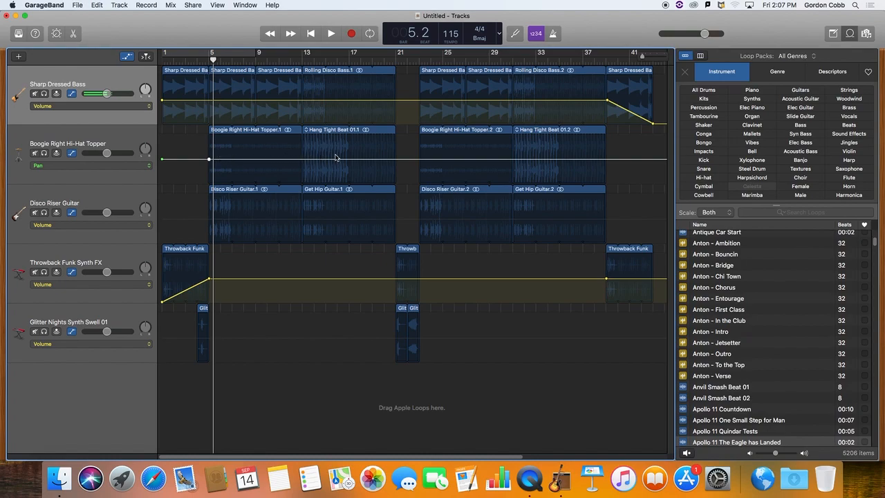
{"action": "left_click", "coordinate": [302, 159]}
{"action": "left_click", "coordinate": [240, 160]}
{"action": "left_click", "coordinate": [273, 160]}
{"action": "left_click_drag", "start_coordinate": [240, 160], "coordinate": [240, 136]}
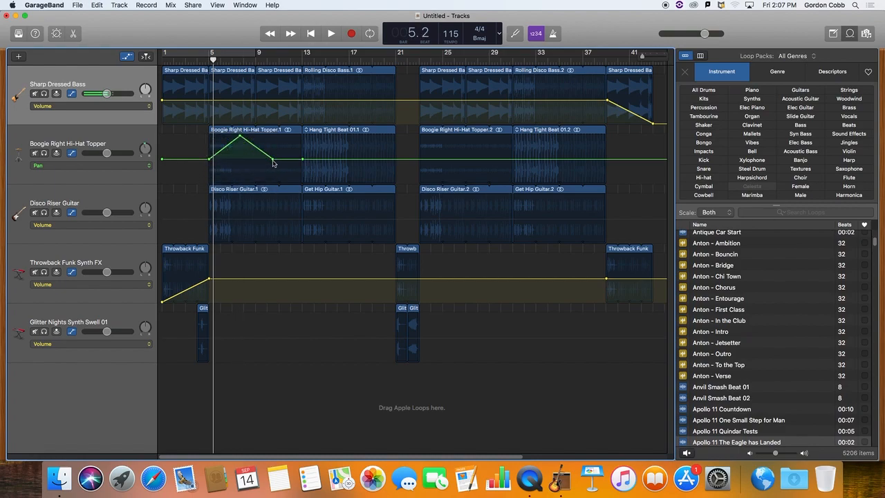
{"action": "left_click_drag", "start_coordinate": [272, 160], "coordinate": [273, 183]}
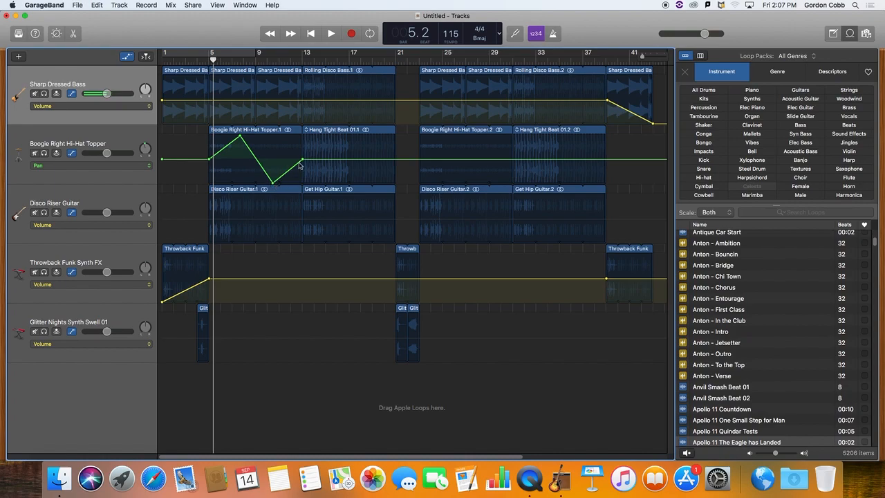
Solo the hi-hat track, cycle bars 5 to 13, and play that section from bar 5 to hear the panning.
{"action": "left_click", "coordinate": [45, 153]}
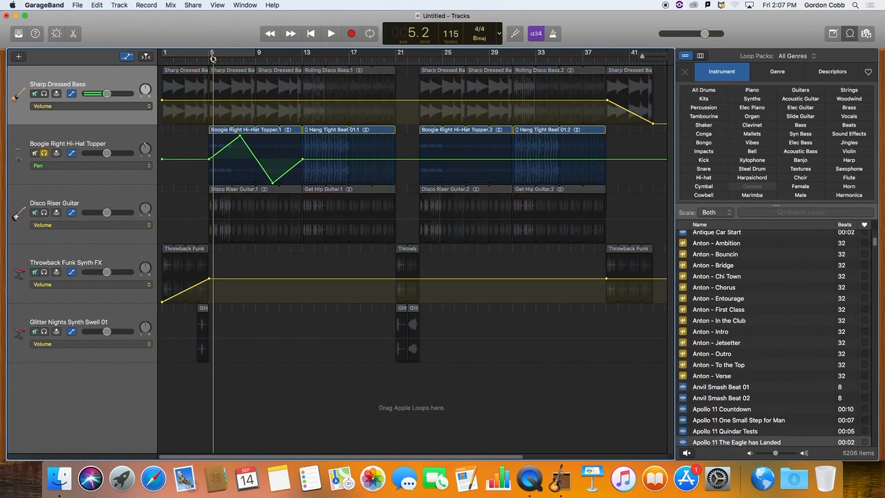
{"action": "left_click", "coordinate": [372, 35]}
{"action": "left_click_drag", "start_coordinate": [215, 53], "coordinate": [263, 53]}
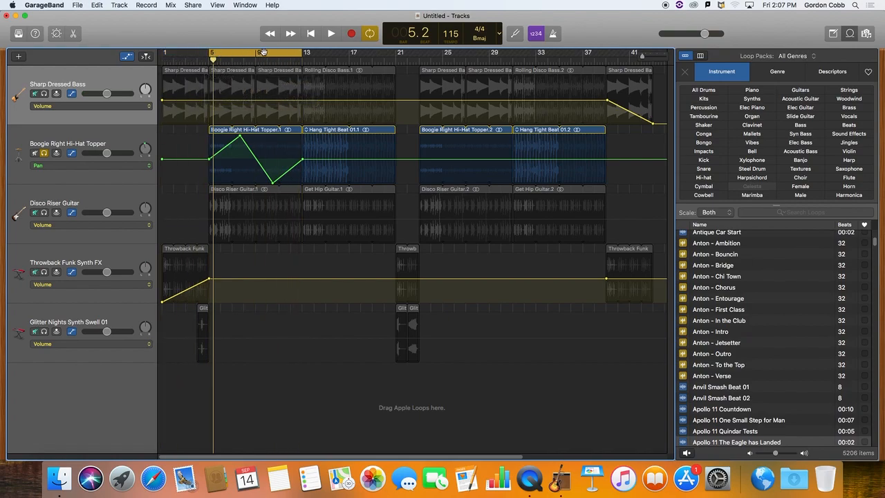
{"action": "left_click", "coordinate": [208, 60]}
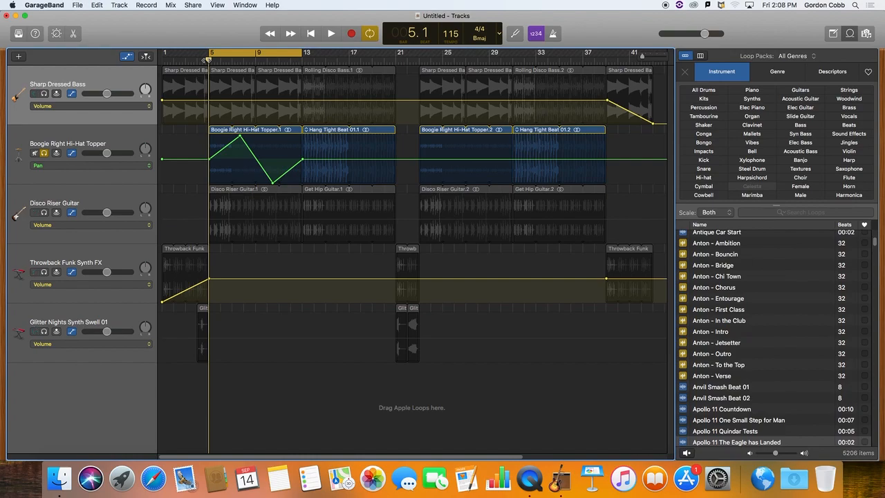
{"action": "key", "text": "space"}
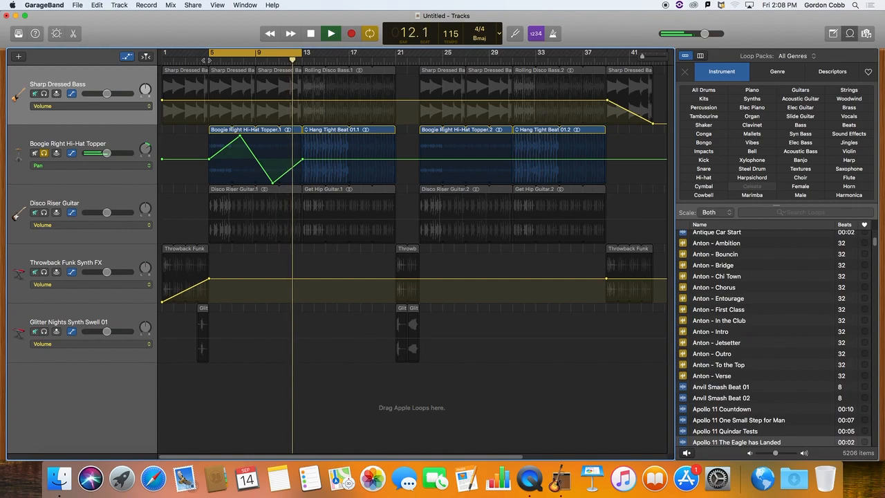
{"action": "key", "text": "space"}
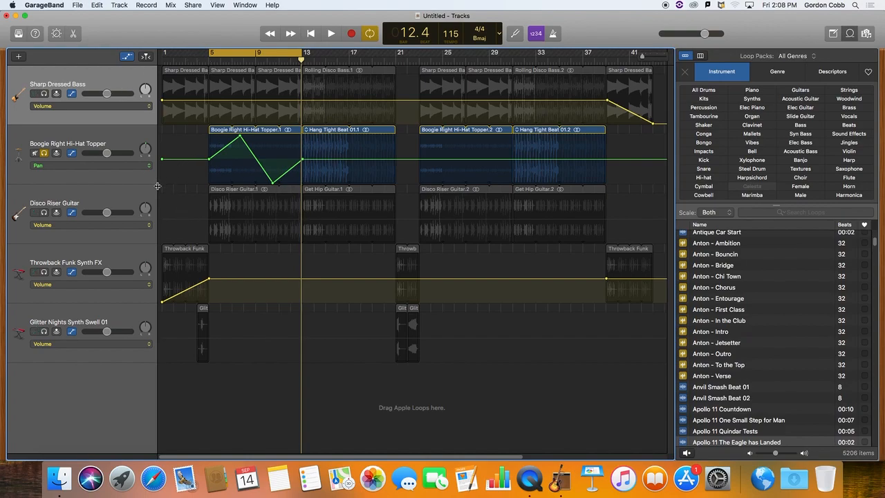
Set the Disco Riser Guitar track's automation to Echo and solo it with the cycle region moved to bars 13 to 23.
{"action": "left_click", "coordinate": [138, 226]}
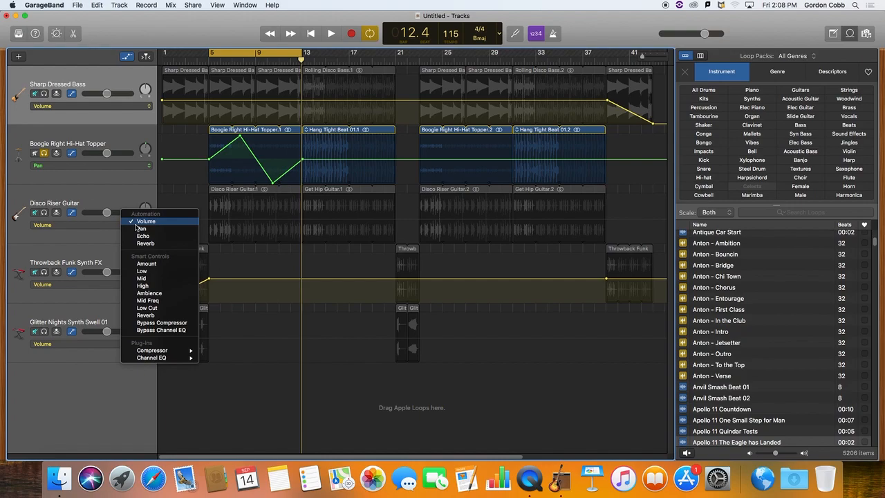
{"action": "left_click", "coordinate": [143, 236]}
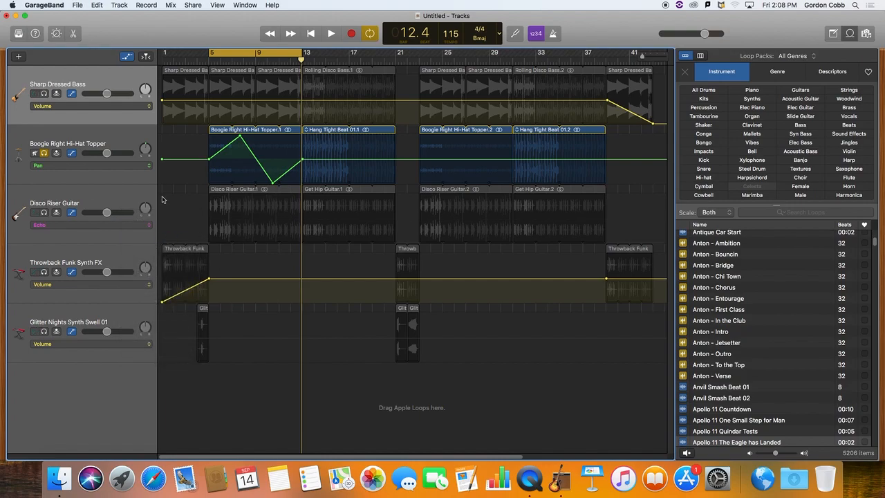
{"action": "left_click", "coordinate": [116, 196]}
{"action": "left_click", "coordinate": [44, 212]}
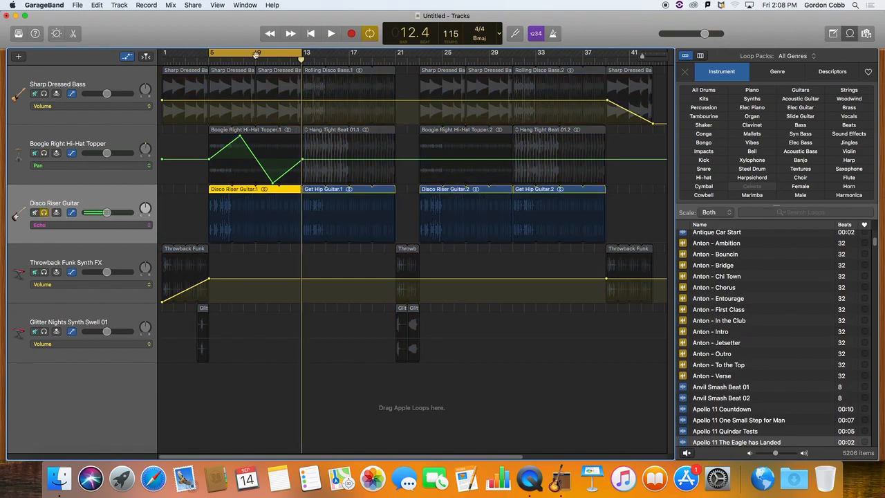
{"action": "left_click_drag", "start_coordinate": [271, 55], "coordinate": [416, 55]}
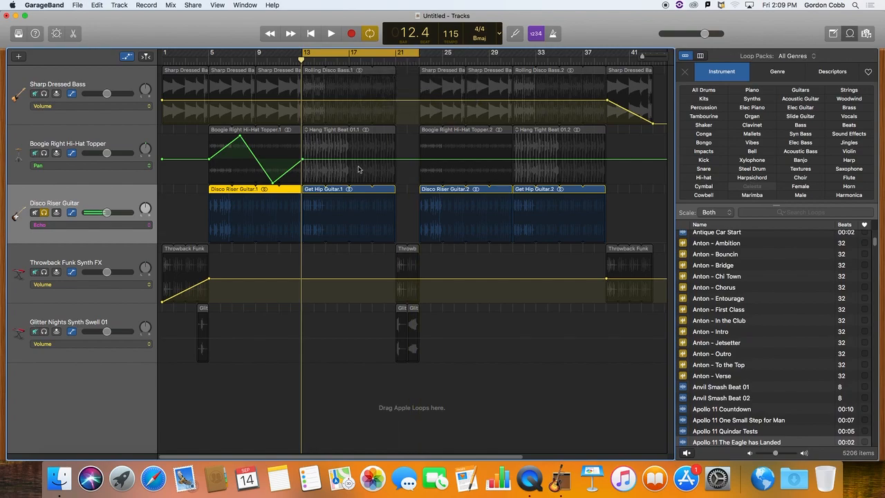
Draw an echo curve on the guitar track, flat until just before bar 20, peaking at bar 21 and dropping back by bar 23.
{"action": "left_click", "coordinate": [303, 245]}
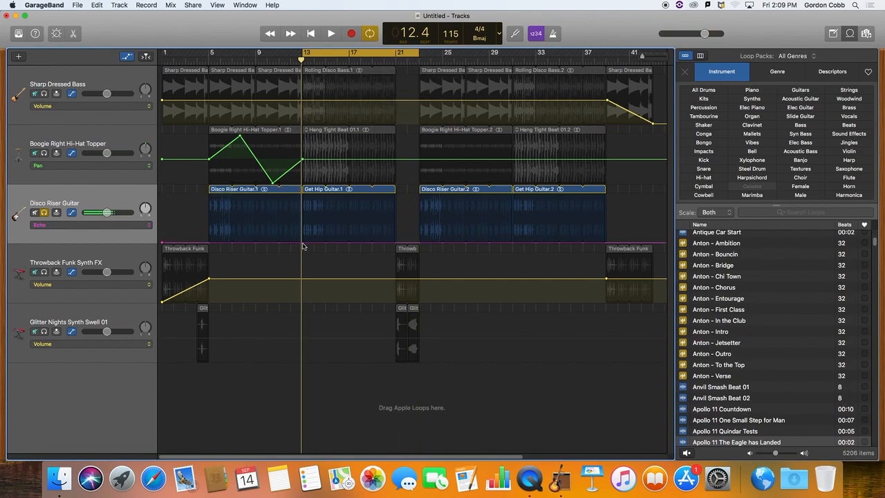
{"action": "left_click", "coordinate": [303, 244]}
{"action": "left_click", "coordinate": [395, 244]}
{"action": "left_click", "coordinate": [419, 244]}
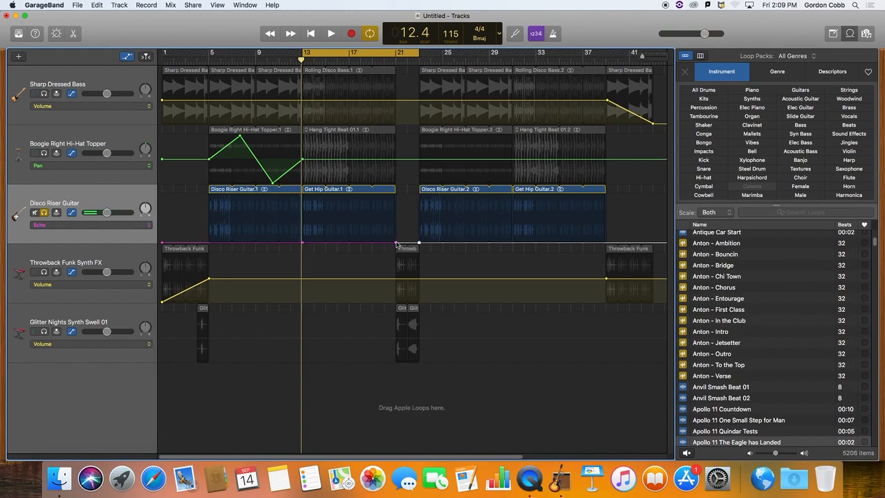
{"action": "left_click_drag", "start_coordinate": [395, 242], "coordinate": [381, 194]}
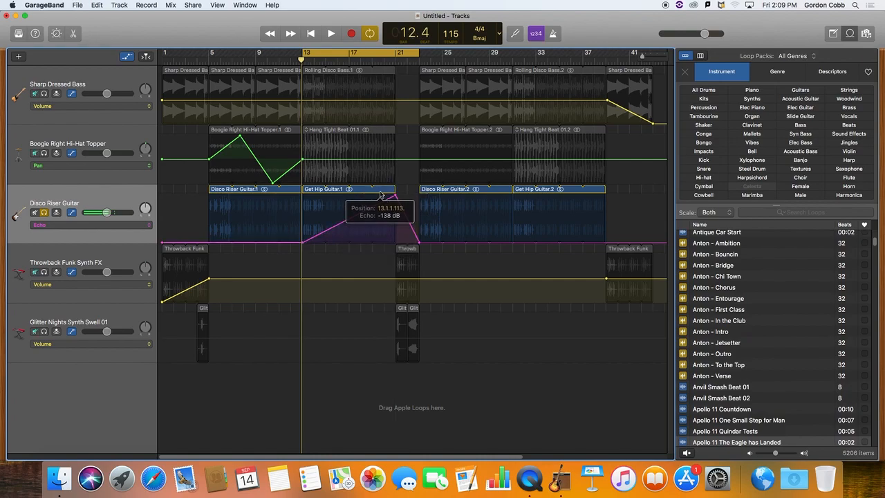
{"action": "left_click", "coordinate": [375, 207]}
{"action": "left_click_drag", "start_coordinate": [380, 234], "coordinate": [380, 251]}
{"action": "left_click_drag", "start_coordinate": [374, 210], "coordinate": [359, 256]}
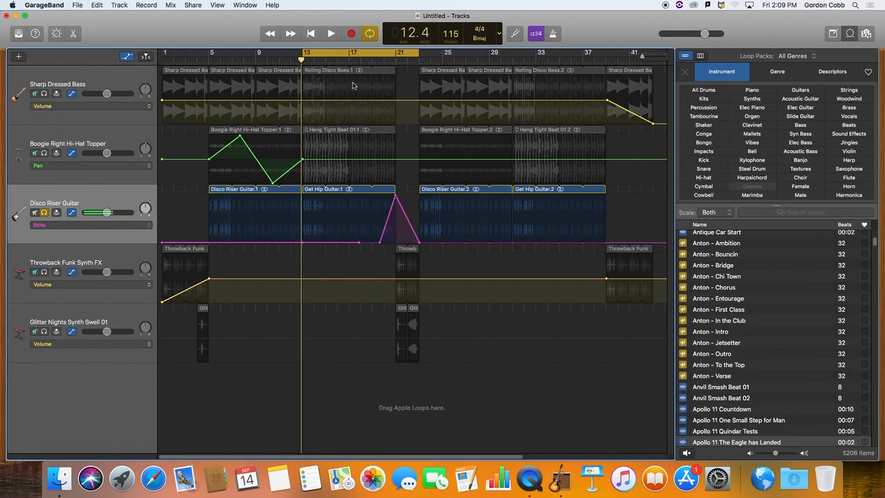
Play the guitar section while extending the echo peak to about bar 22.5, and stop playback.
{"action": "key", "text": "space"}
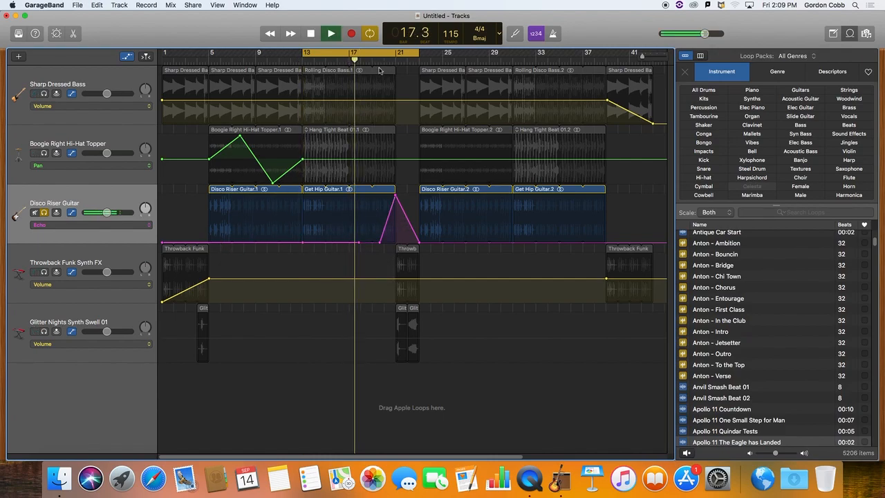
{"action": "left_click_drag", "start_coordinate": [414, 231], "coordinate": [413, 198]}
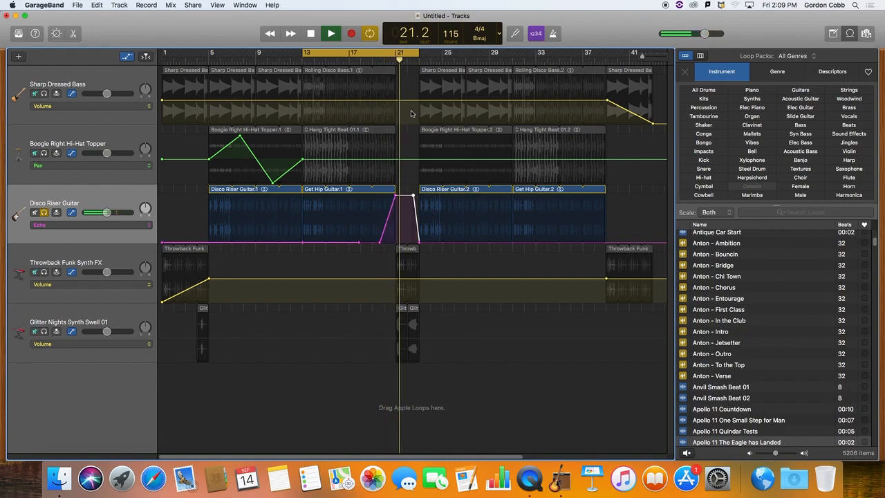
{"action": "key", "text": "space"}
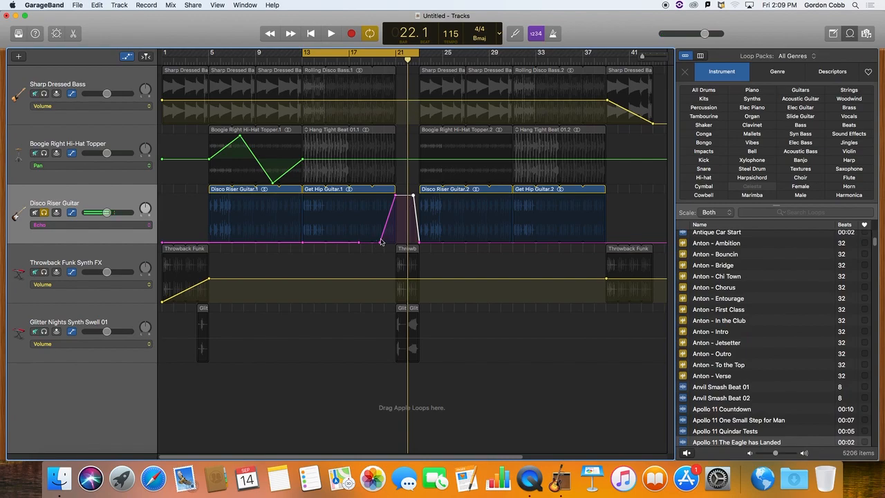
Set the Throwback Funk Synth FX track's automation parameter to Reverb.
{"action": "left_click", "coordinate": [123, 264]}
{"action": "left_click", "coordinate": [129, 286]}
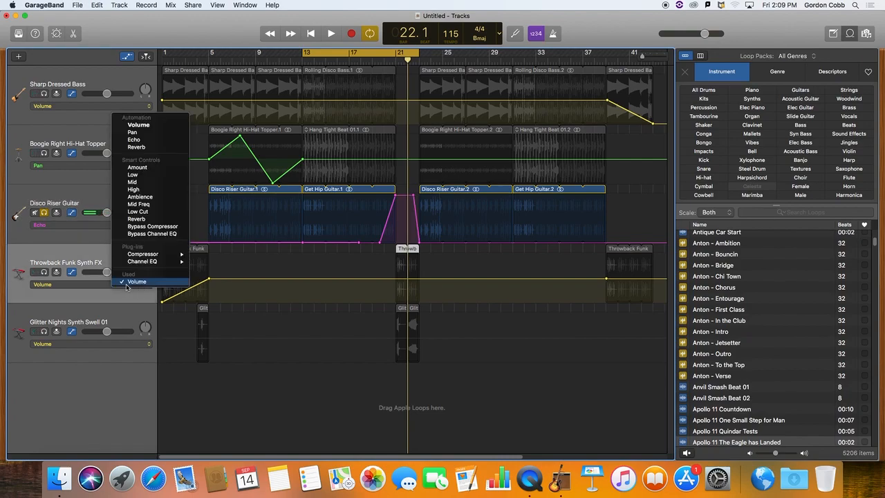
{"action": "left_click", "coordinate": [155, 148]}
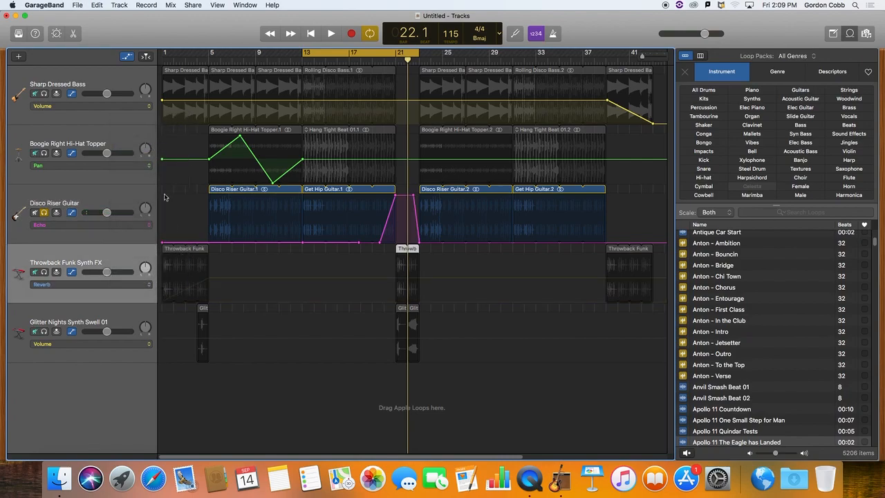
Solo Throwback Funk Synth FX instead of the guitar track and move the cycle region to bars 1 to 11.
{"action": "left_click", "coordinate": [44, 212]}
{"action": "left_click", "coordinate": [43, 272]}
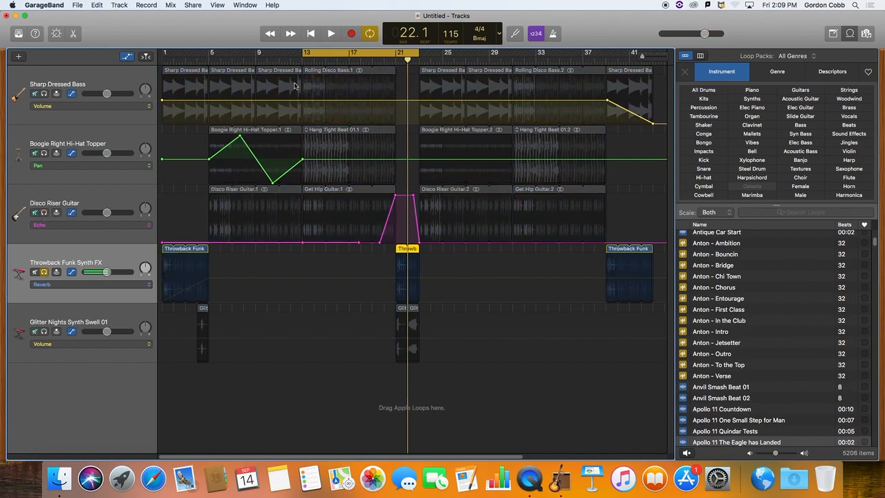
{"action": "left_click_drag", "start_coordinate": [361, 55], "coordinate": [265, 55]}
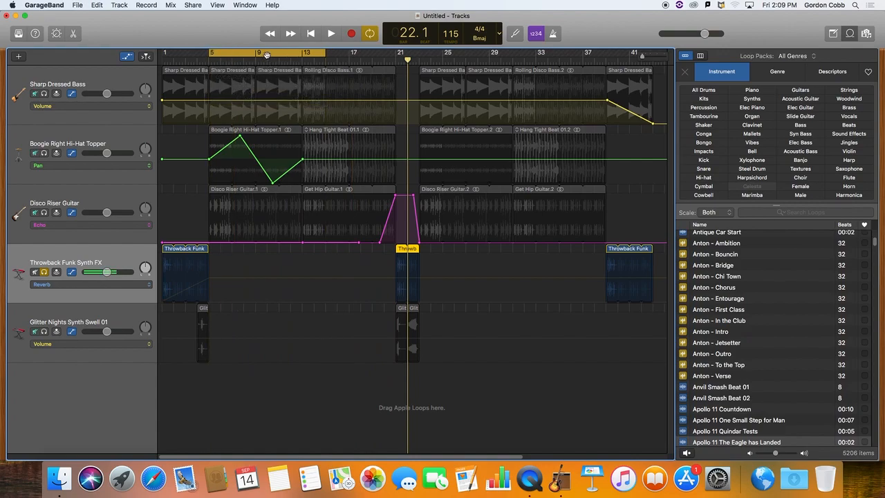
{"action": "left_click_drag", "start_coordinate": [267, 54], "coordinate": [219, 54]}
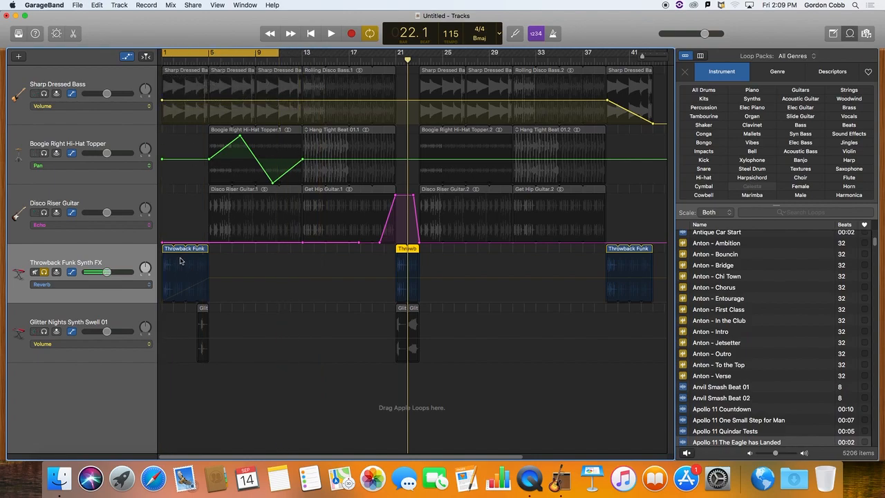
Draw a reverb curve on Throwback Funk Synth FX, rising from bar 1 to 5, held to about 7.5 and dropping near 8, and play the intro.
{"action": "left_click", "coordinate": [163, 304]}
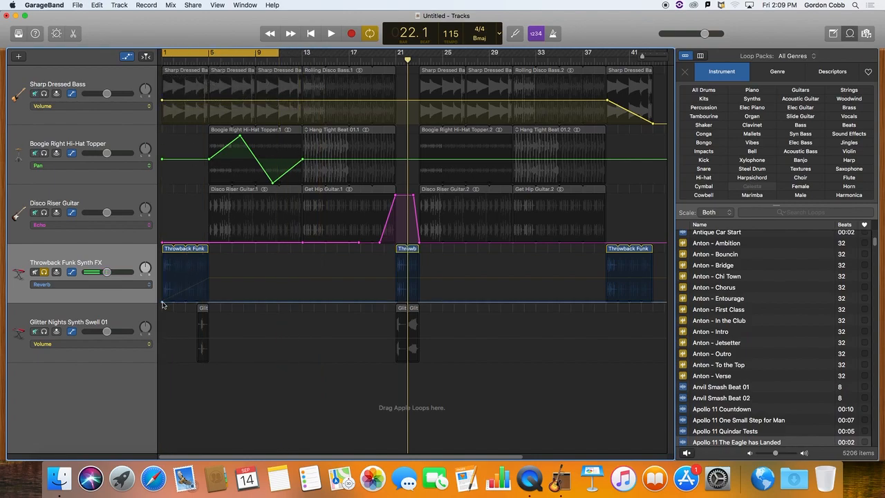
{"action": "left_click", "coordinate": [236, 303]}
{"action": "left_click", "coordinate": [248, 303]}
{"action": "left_click_drag", "start_coordinate": [236, 303], "coordinate": [208, 255]}
{"action": "left_click_drag", "start_coordinate": [239, 294], "coordinate": [238, 255]}
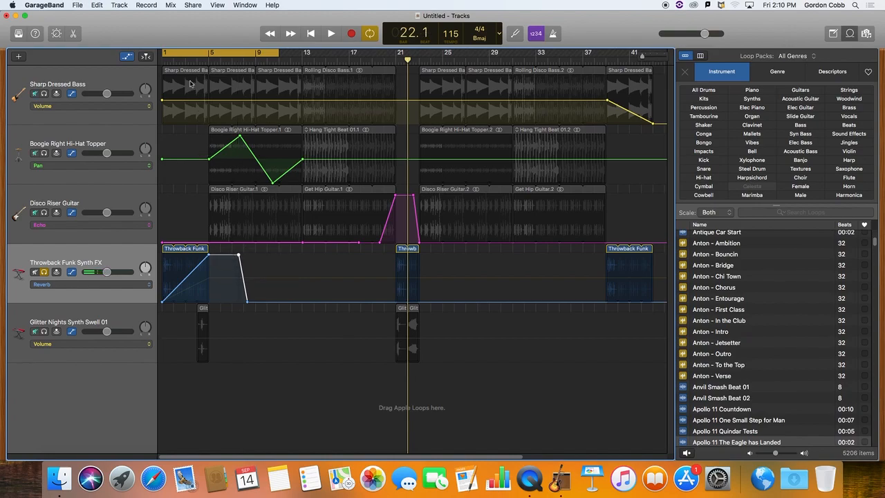
{"action": "key", "text": "space"}
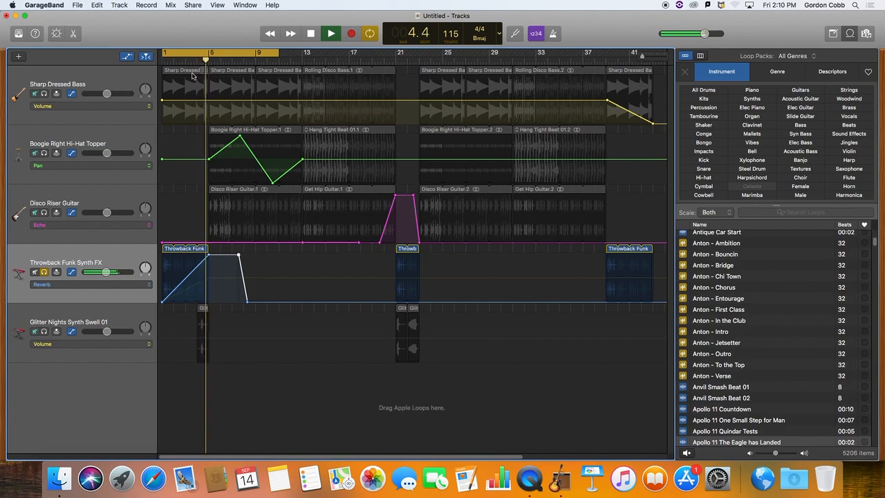
{"action": "key", "text": "space"}
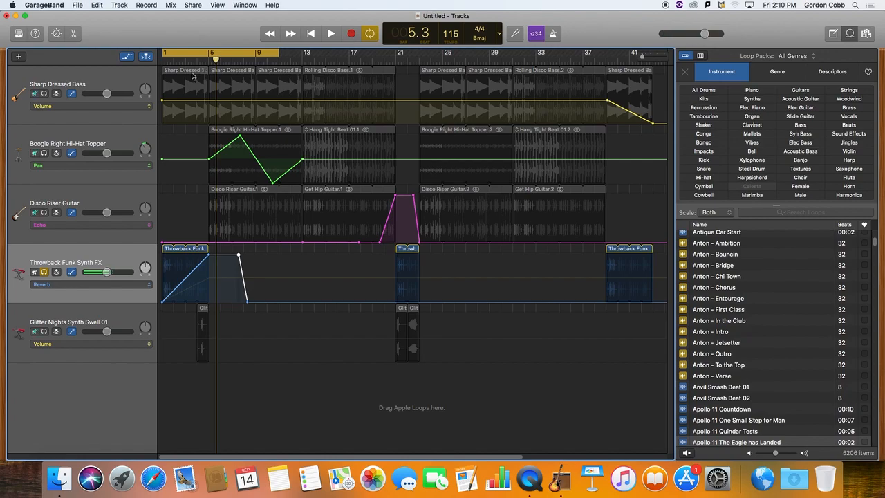
Review the automation parameters available for the Throwback Funk Synth FX track, and hide track automation.
{"action": "left_click", "coordinate": [148, 283]}
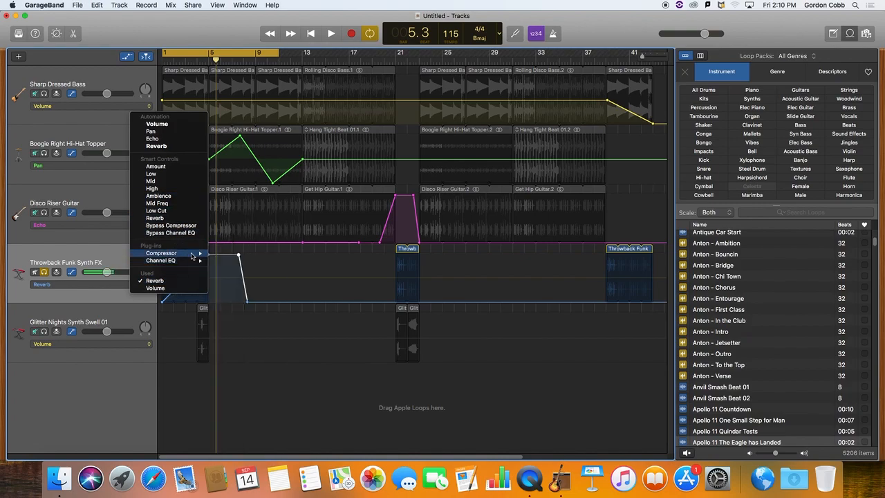
{"action": "mouse_move", "coordinate": [194, 260]}
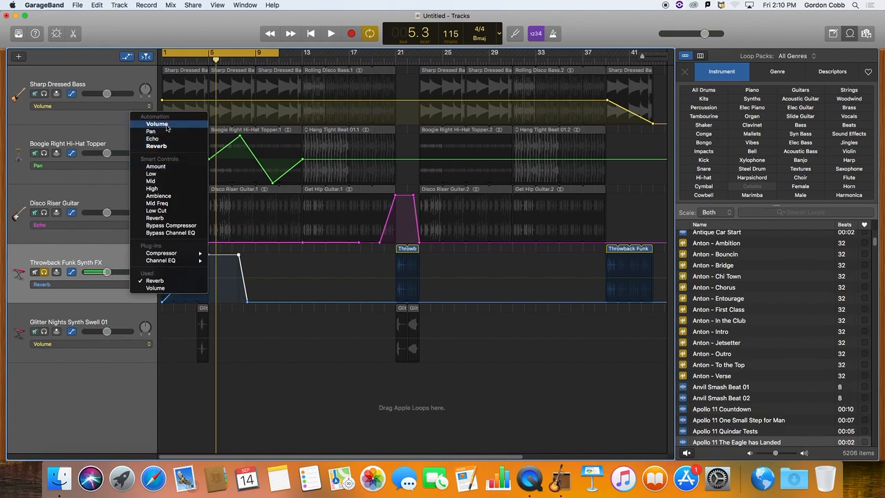
{"action": "left_click", "coordinate": [98, 131]}
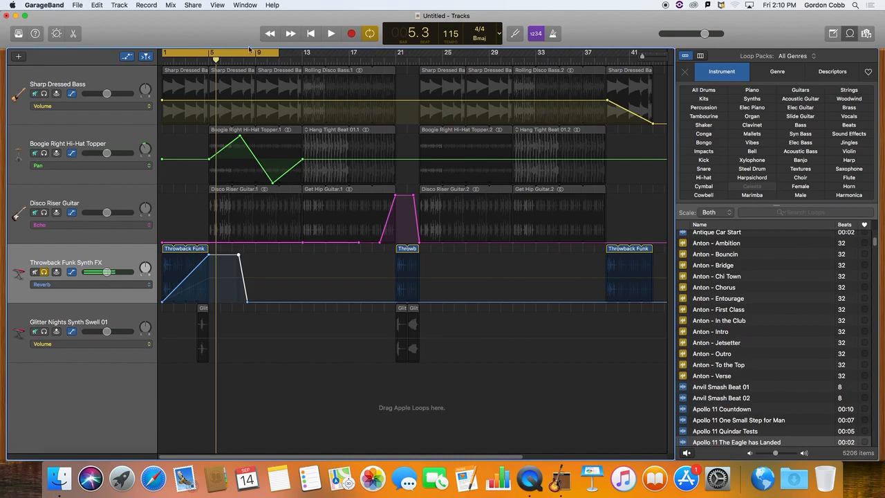
{"action": "key", "text": "a"}
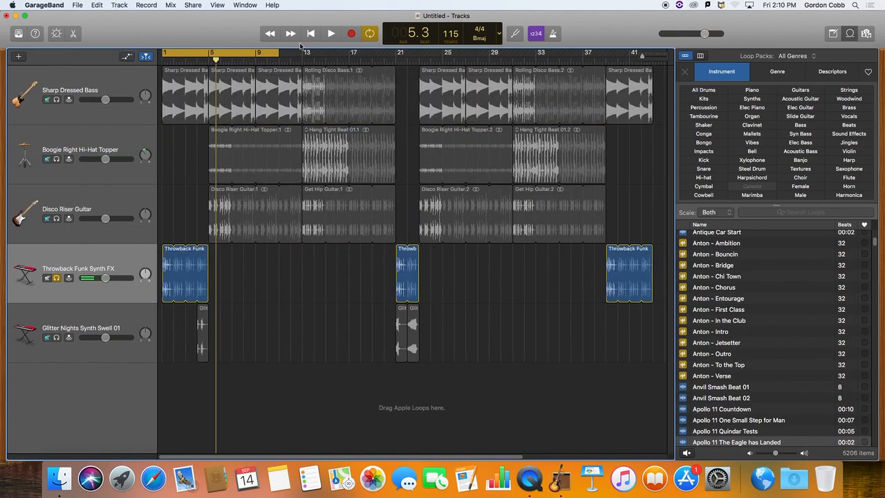